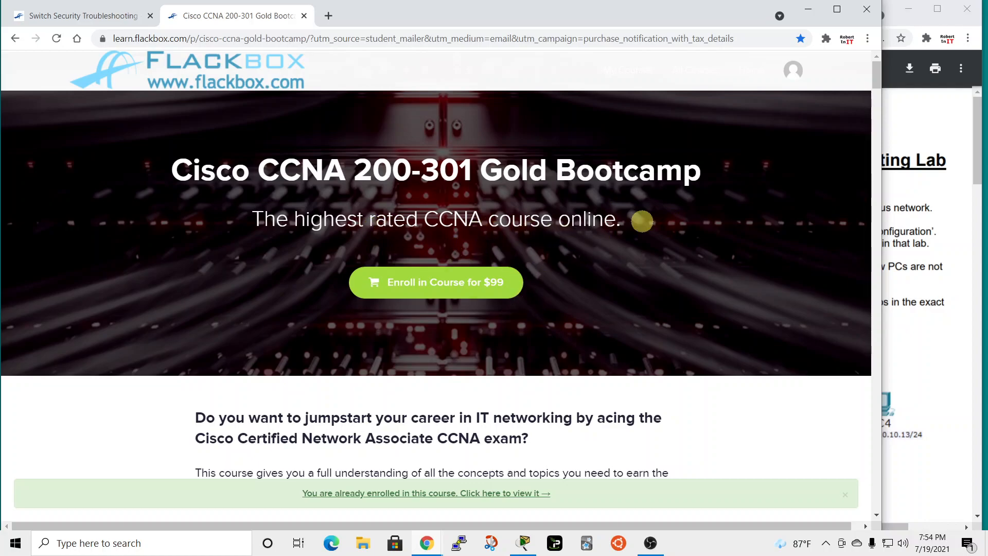
Close the course web page and bring up the numbered Port Security Troubleshooting tasks in the lab document
click(863, 14)
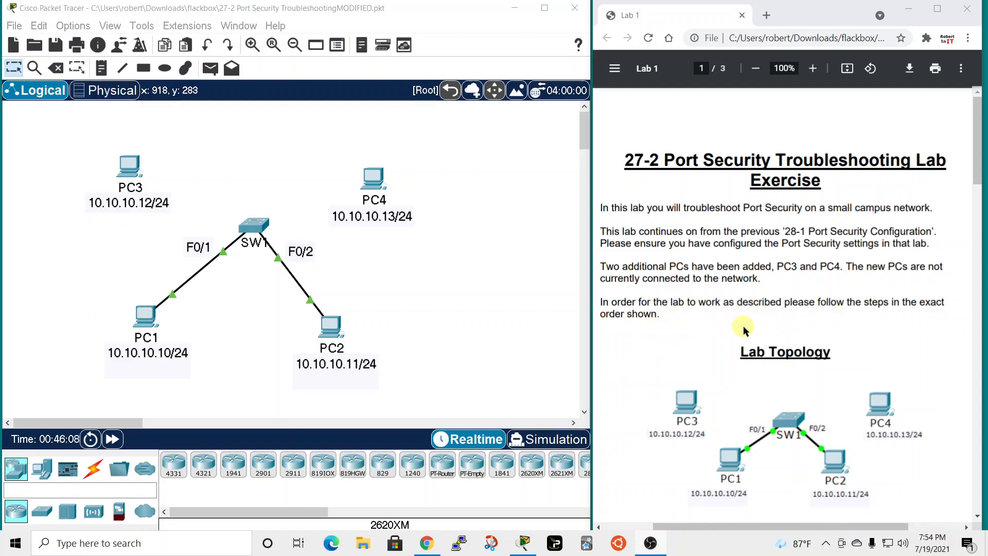
scroll(713, 304, down, 5)
scroll(714, 304, down, 8)
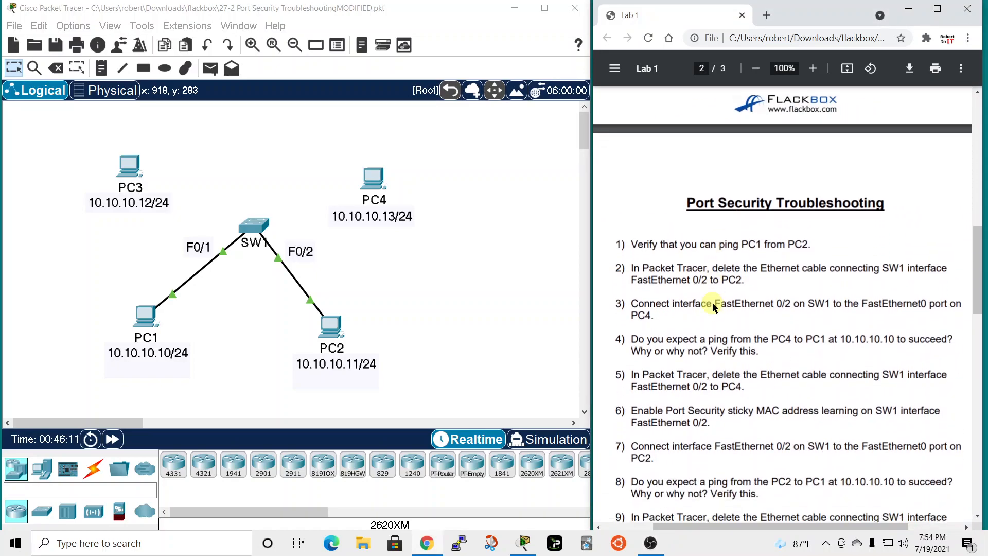
scroll(712, 303, down, 2)
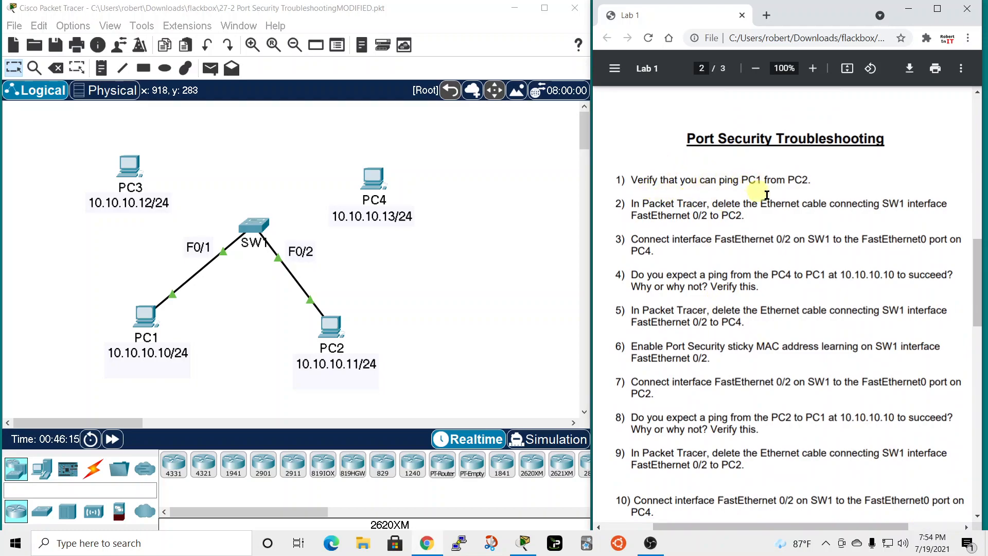
Ping PC1 at 10.10.10.10 from PC2's command prompt, close PC2, and mark task 1 in the lab document
click(327, 335)
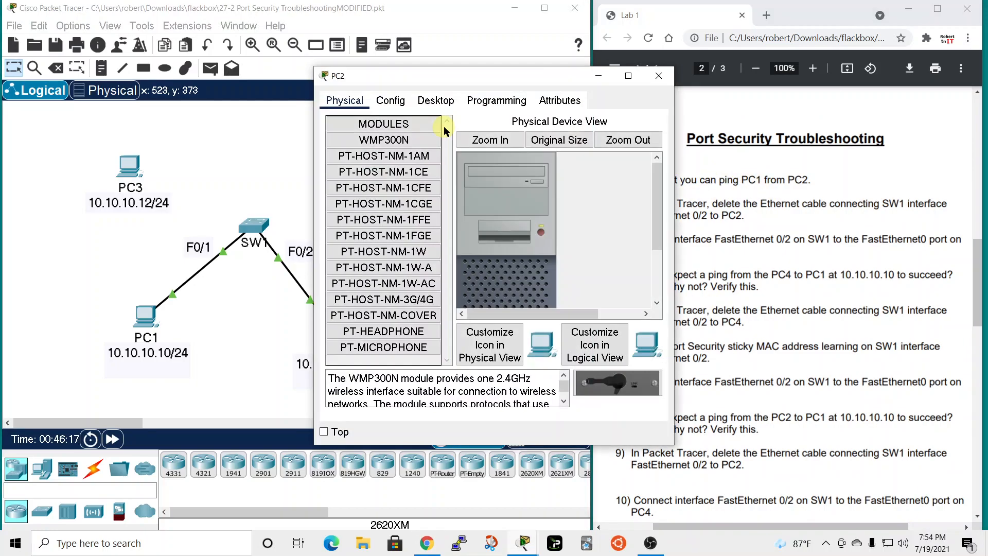
click(451, 101)
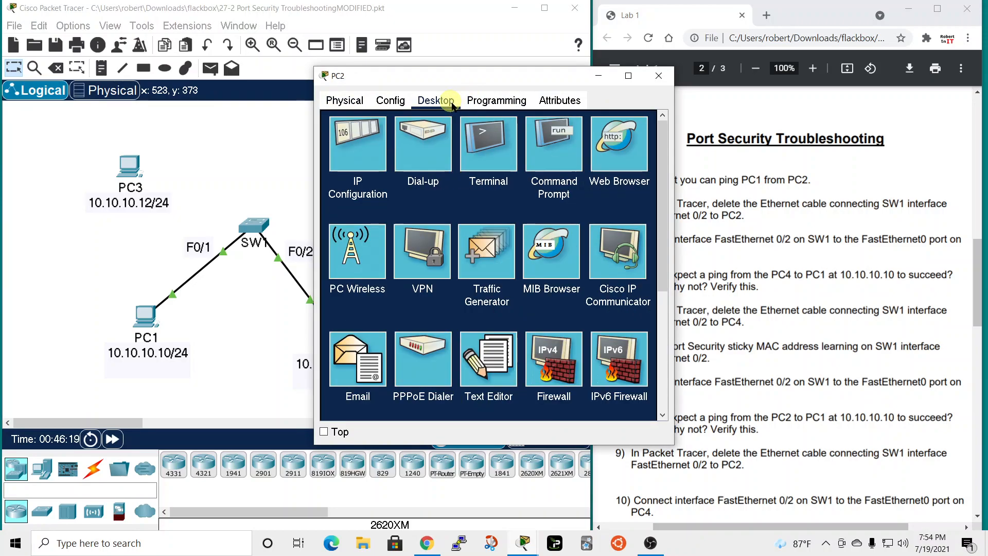
click(547, 144)
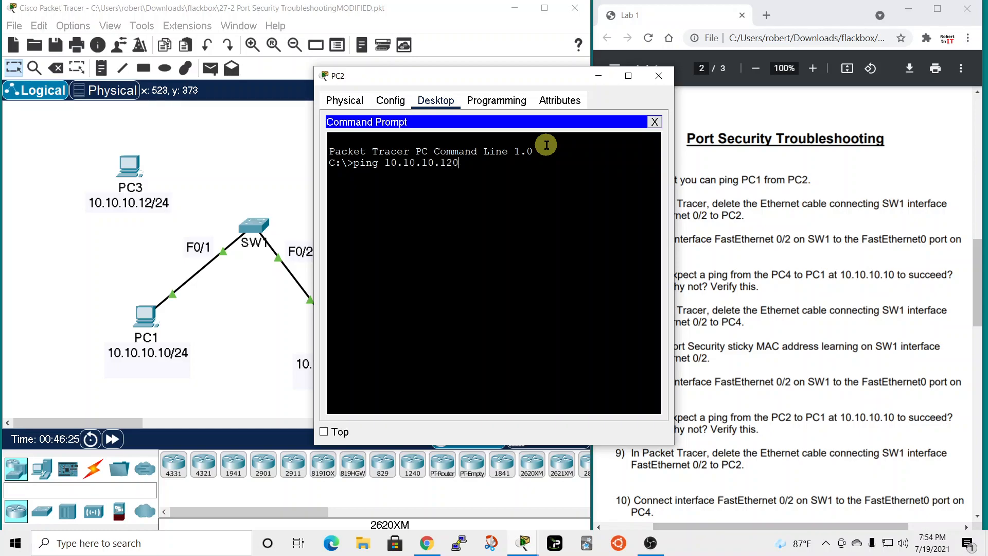
key(Return)
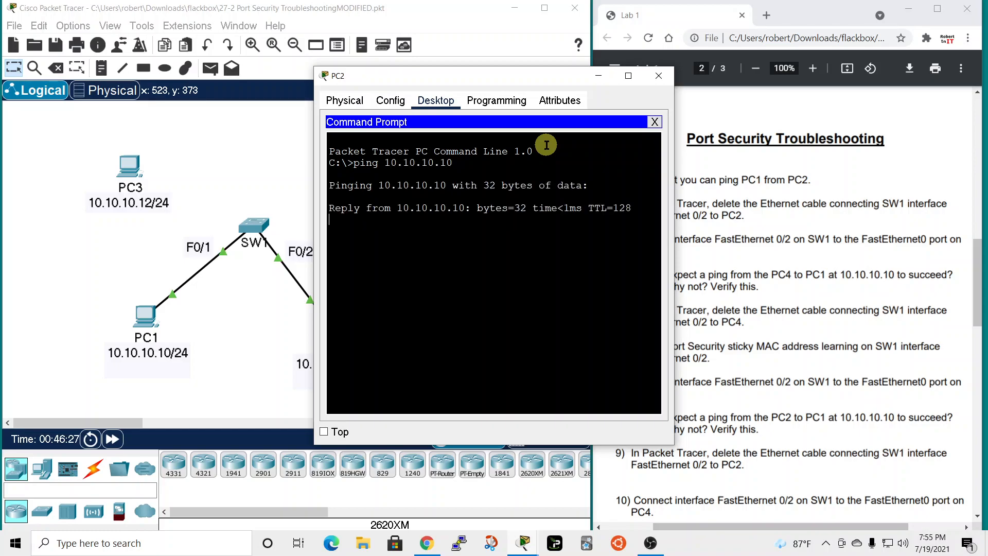
click(659, 76)
drag(632, 181, 794, 180)
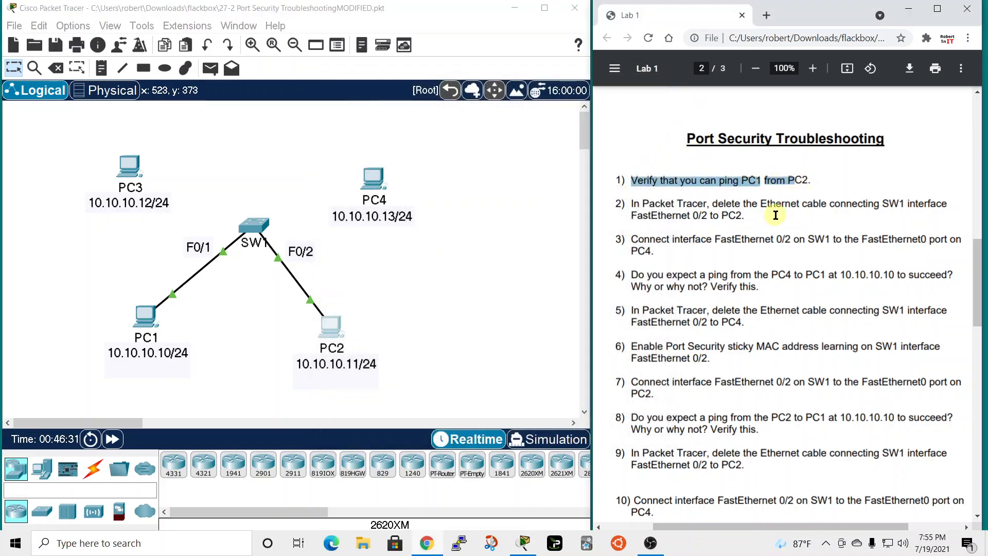
Mark task 2 in the lab document and delete the cable between SW1 interface FastEthernet 0/2 and PC2
click(715, 203)
drag(631, 203, 799, 212)
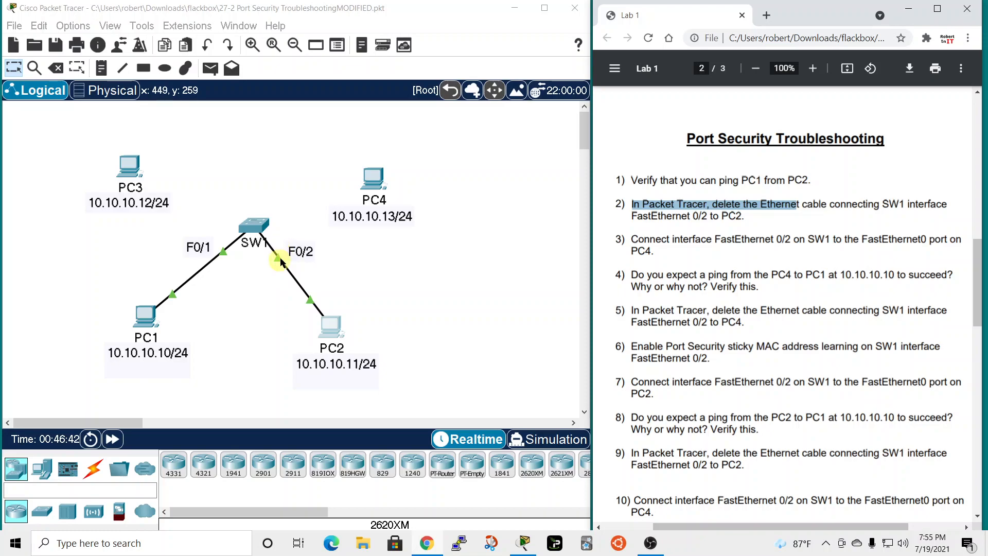
key(Delete)
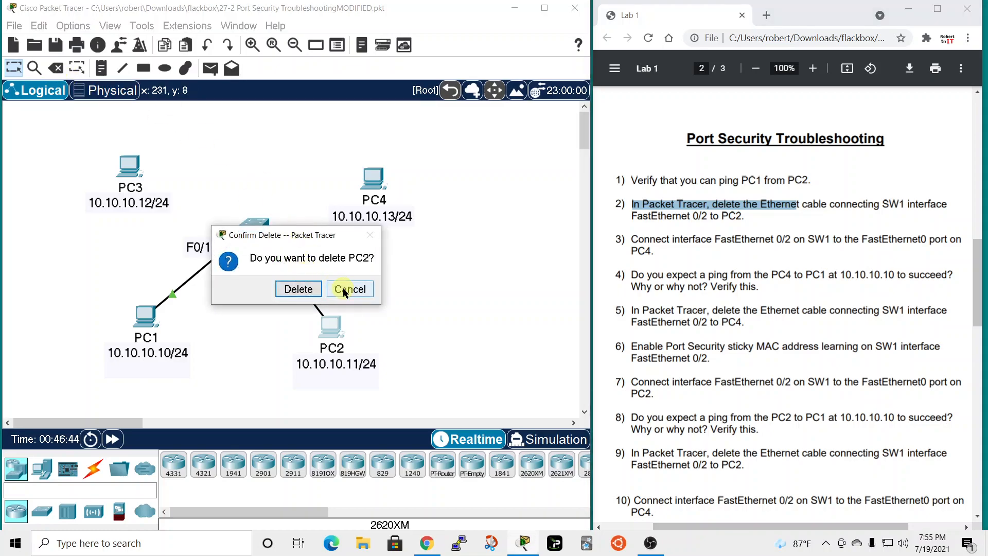
click(350, 289)
click(55, 67)
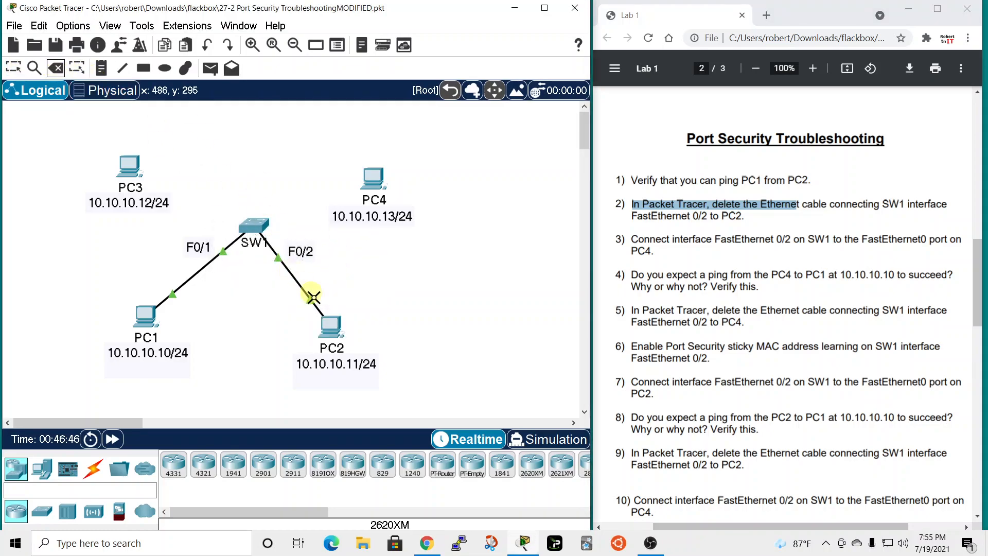
click(276, 254)
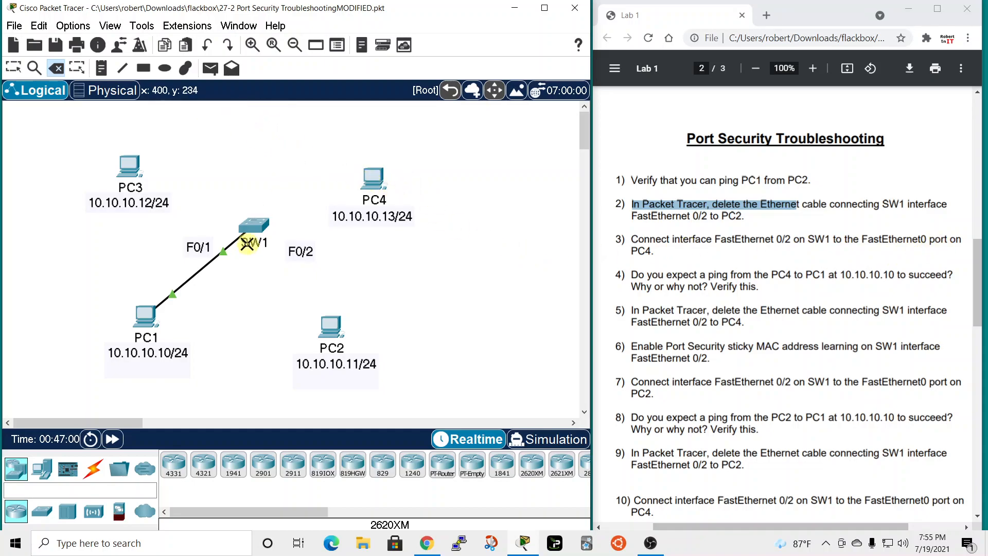
Connect SW1 FastEthernet0/2 to PC4 FastEthernet0 with a copper straight-through cable, as task 3 requires
click(93, 468)
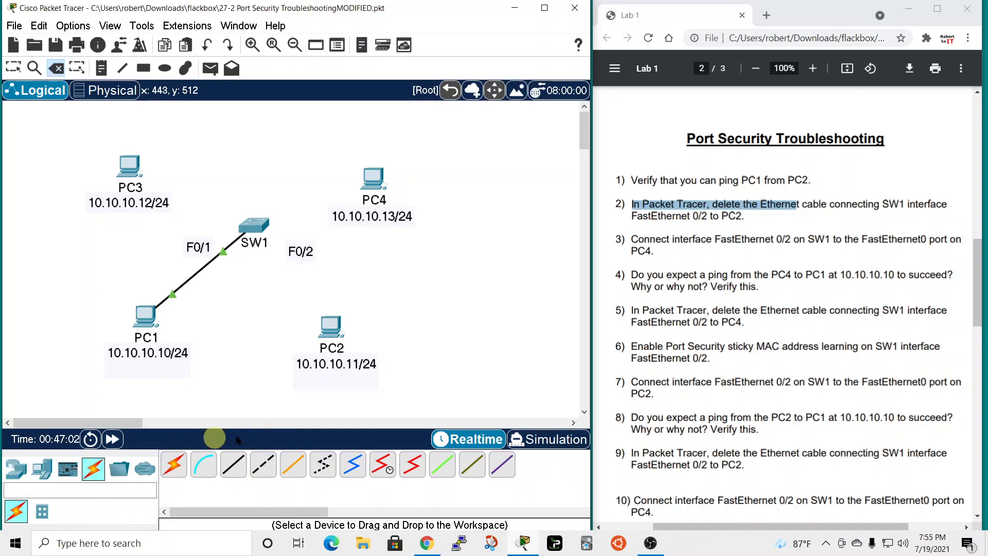
click(238, 469)
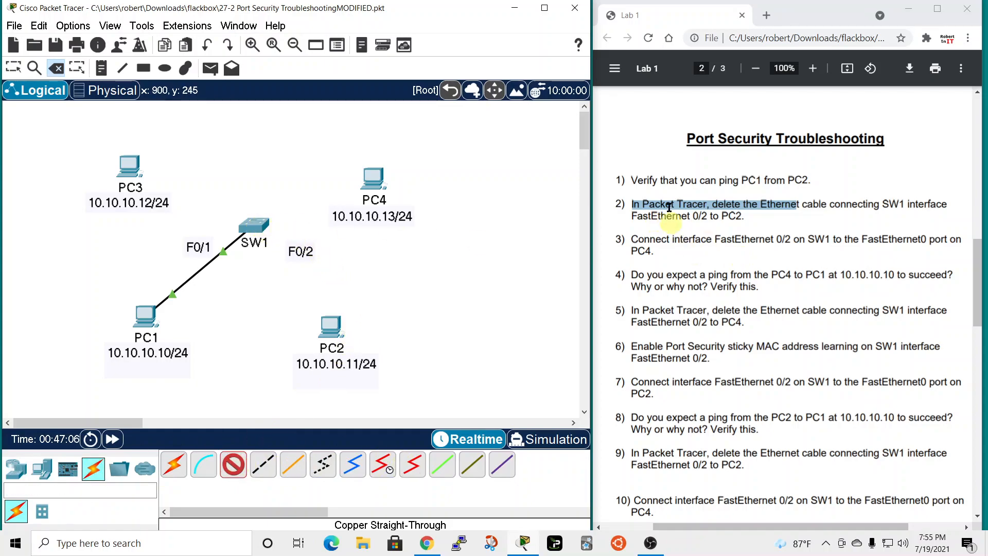
drag(624, 238, 791, 240)
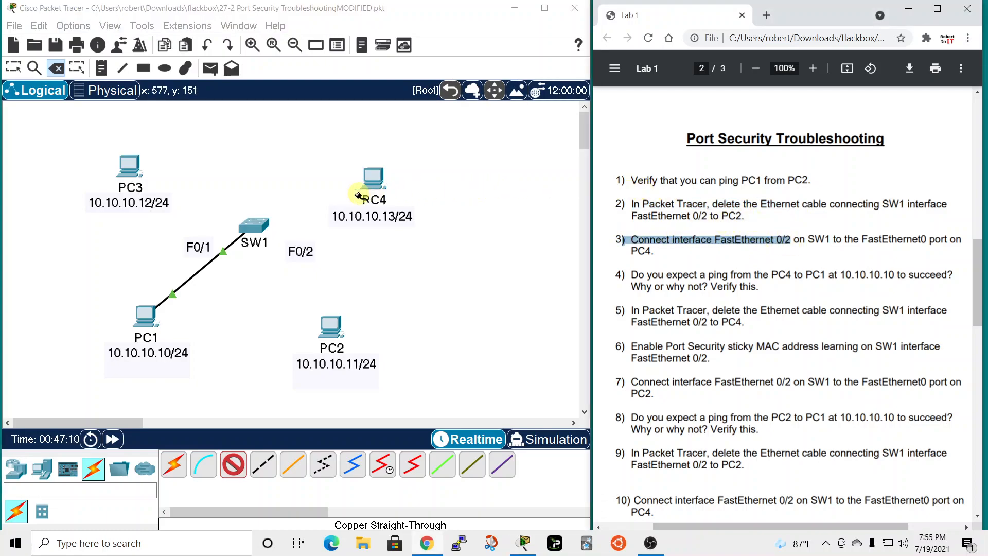
click(259, 229)
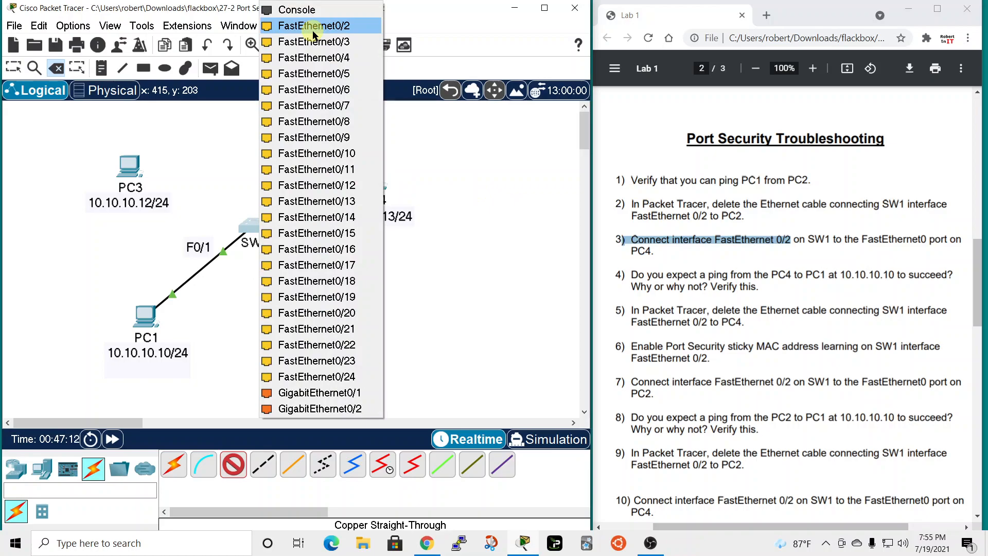
click(309, 26)
click(375, 180)
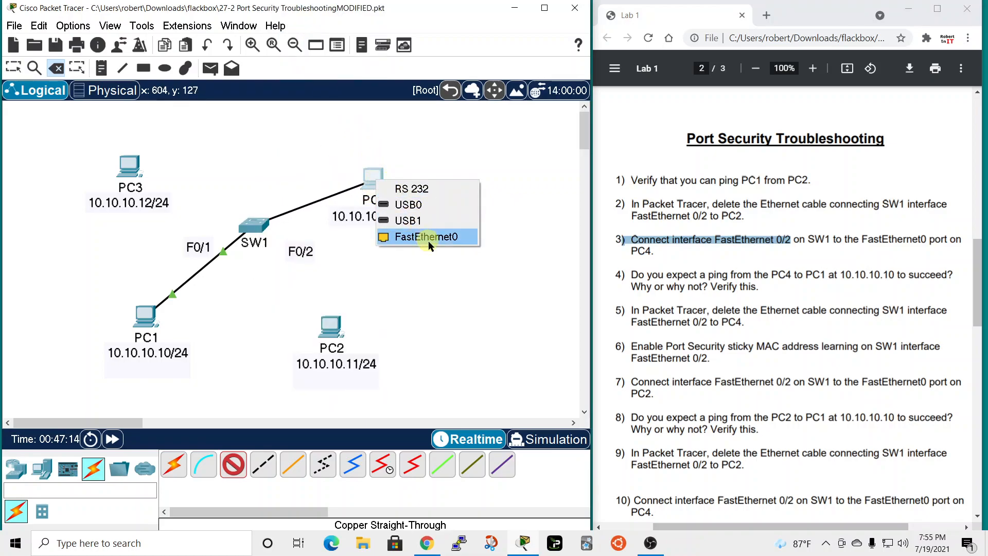
click(409, 238)
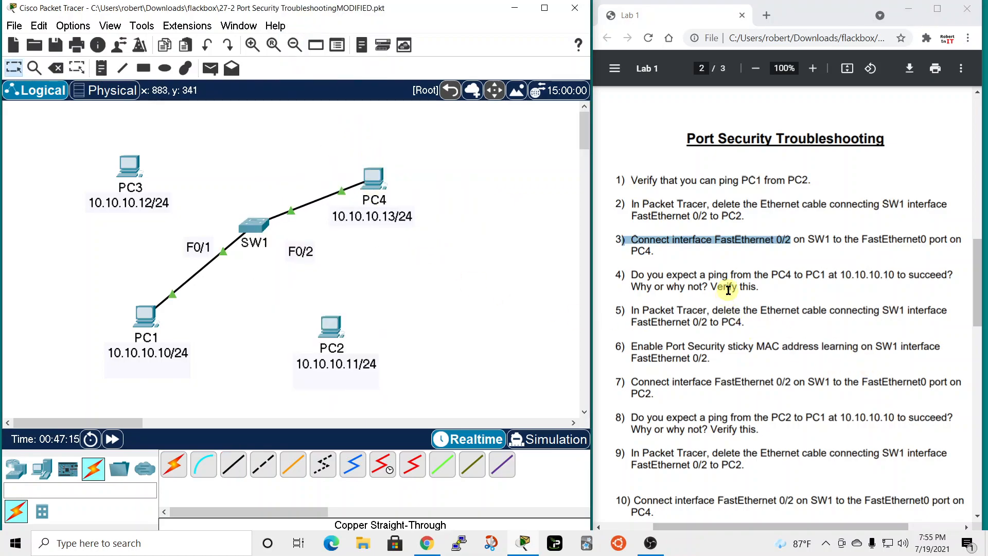
Ping PC1 at 10.10.10.10 from PC4's command prompt for task 4, and close PC4's window
drag(621, 272, 638, 276)
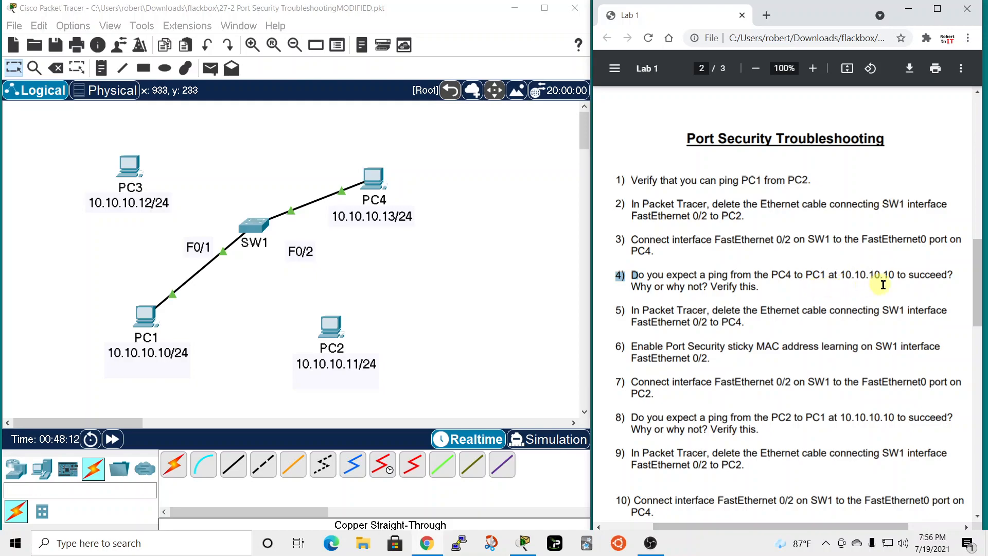
click(374, 191)
click(439, 100)
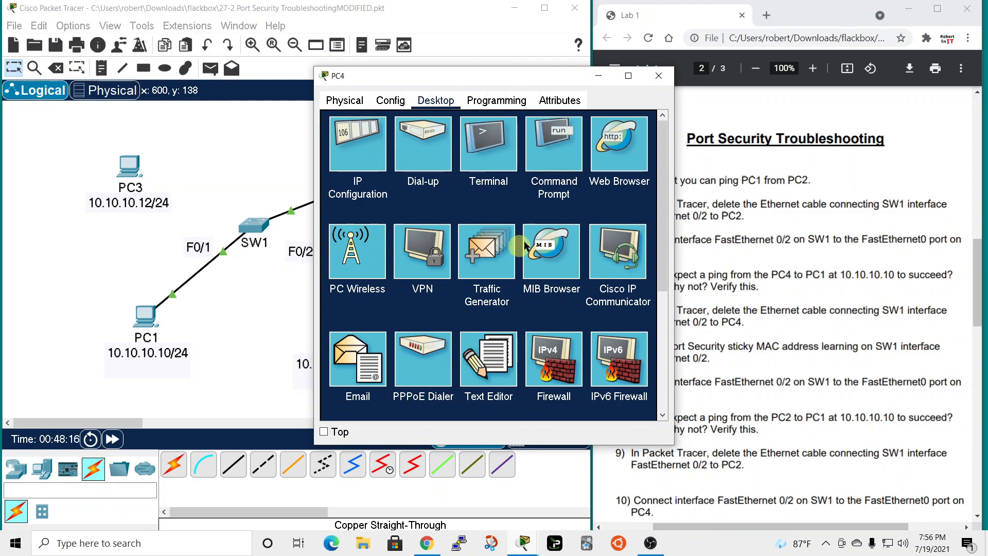
click(555, 150)
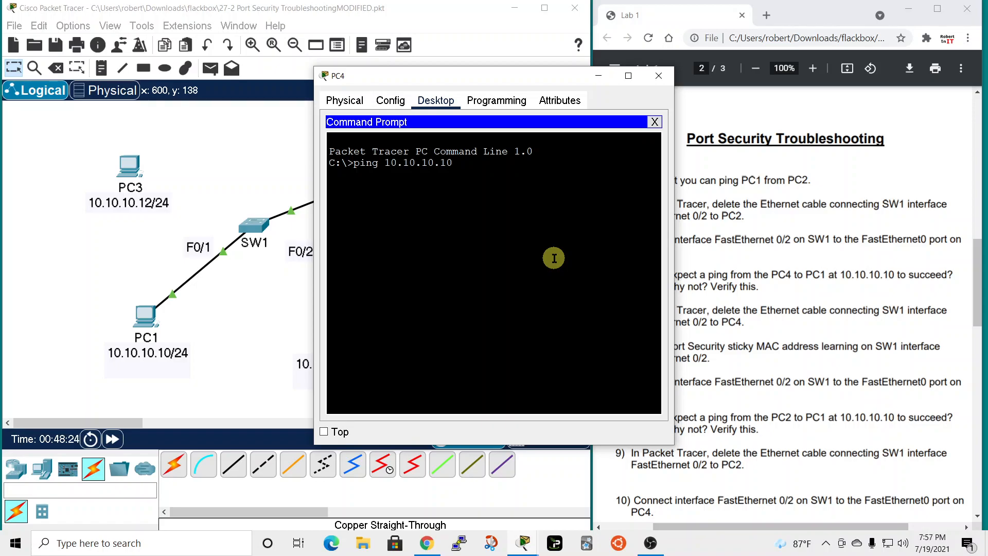
text(ping 10.10.10.10)
key(Return)
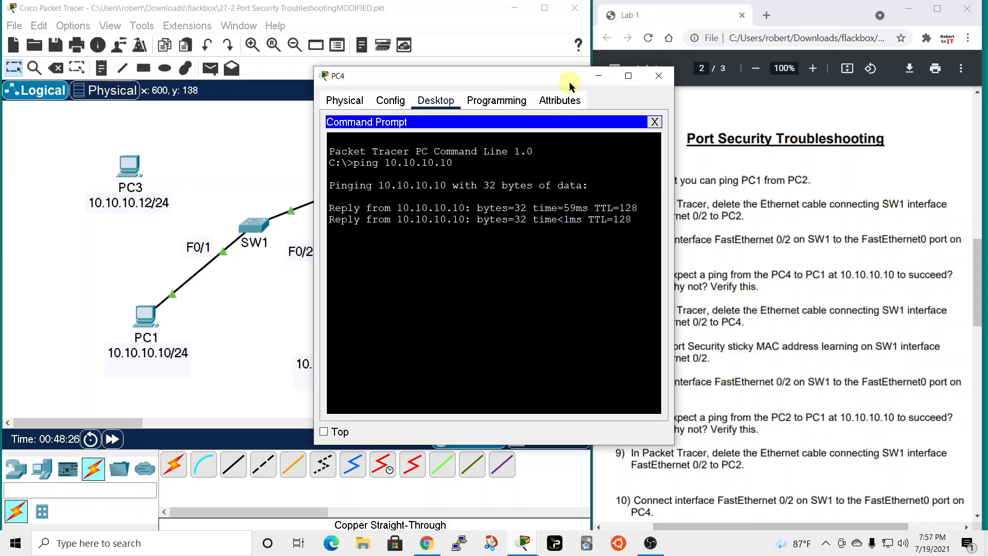
drag(569, 81, 513, 67)
click(612, 60)
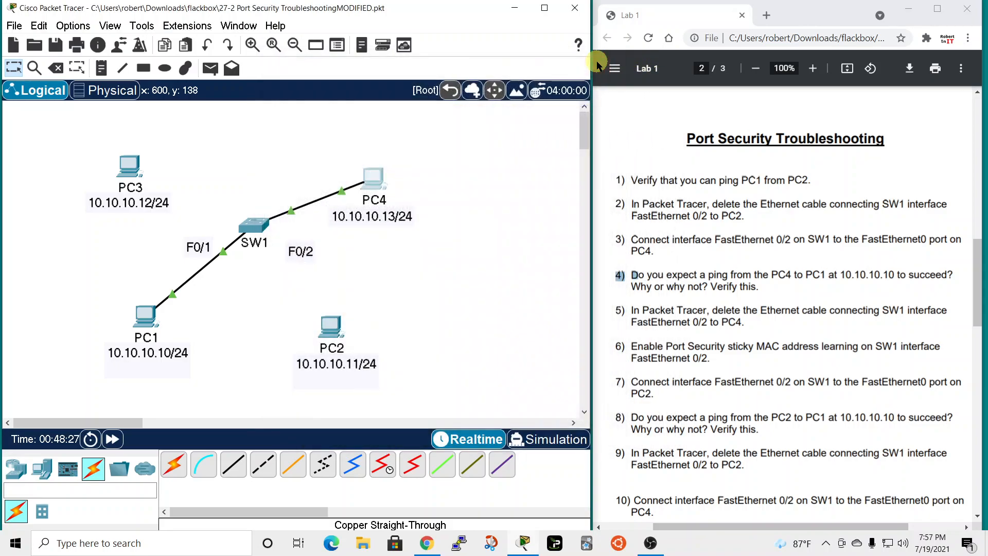
click(372, 178)
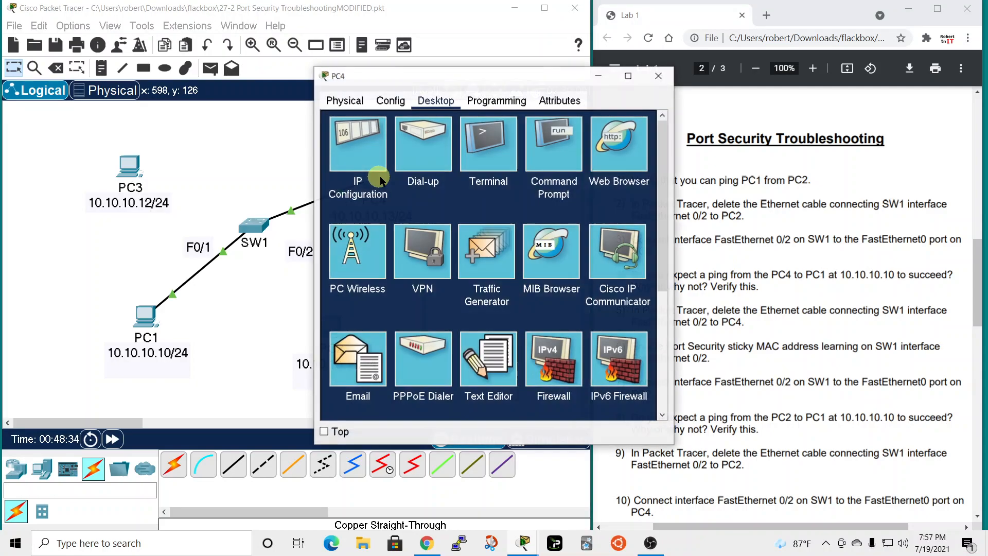
click(659, 75)
Enter privileged mode on SW1's CLI and run show port-security interface fastEthernet 0/2
click(254, 225)
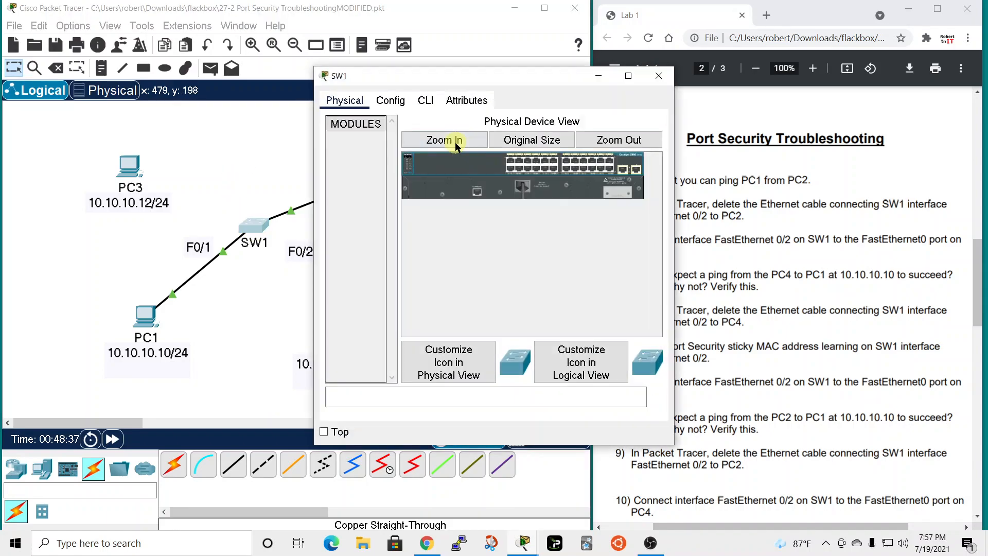
click(427, 100)
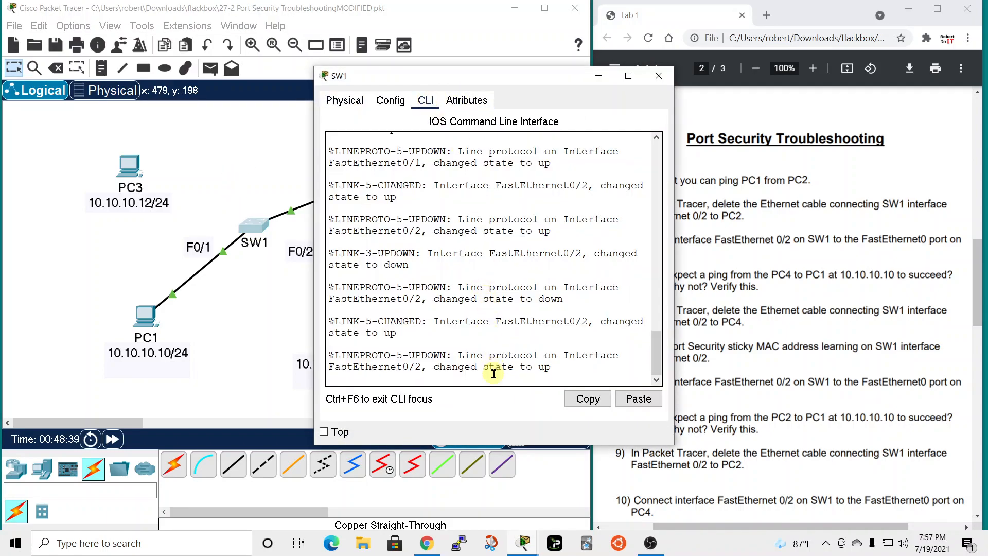
key(Return)
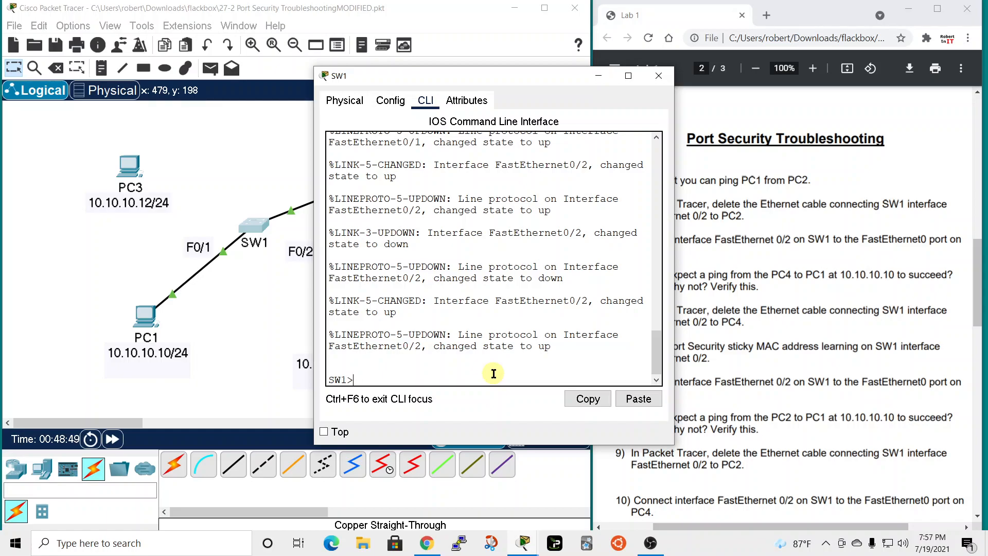
key(Return)
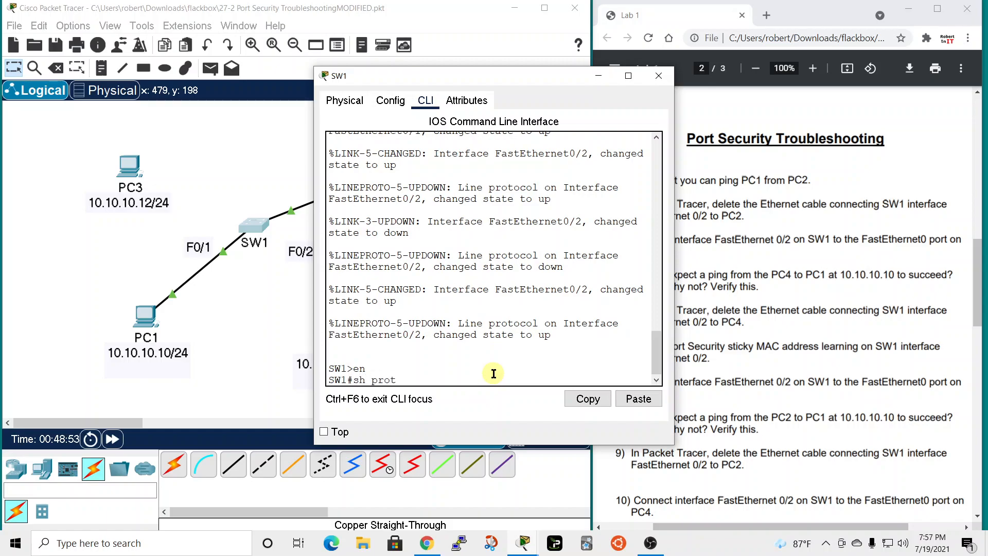
text(sh port)
key(Tab)
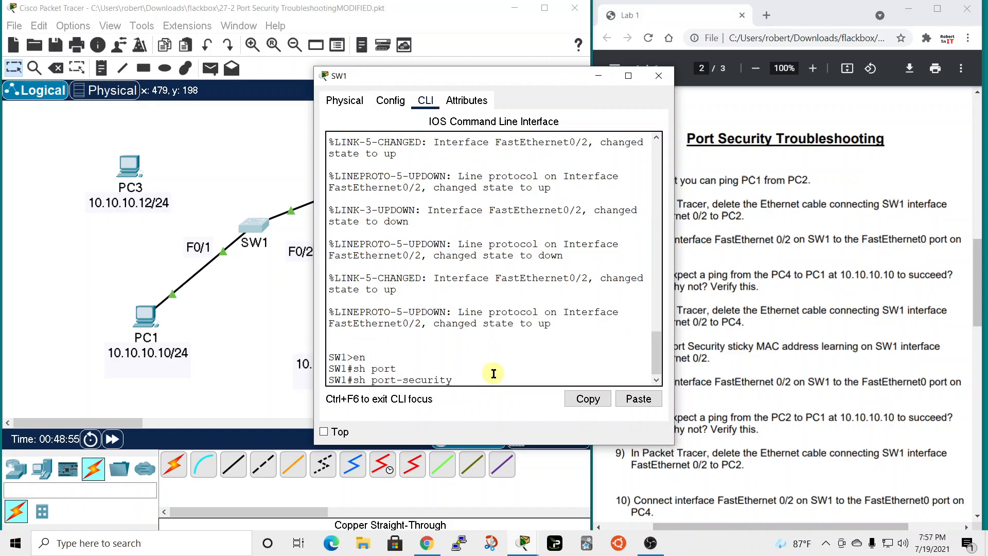
text(int)
key(Tab)
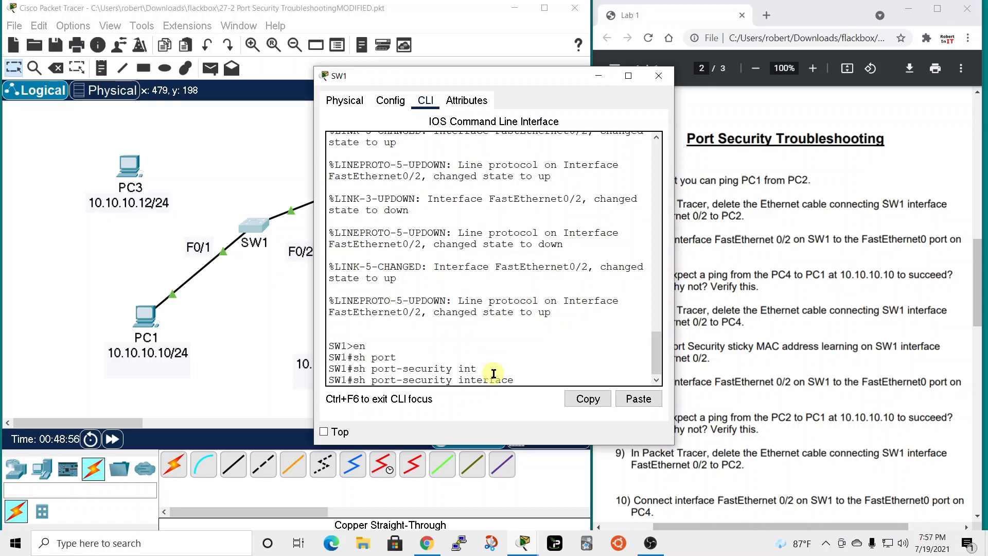
text(f)
key(Tab)
text(0/2)
key(Return)
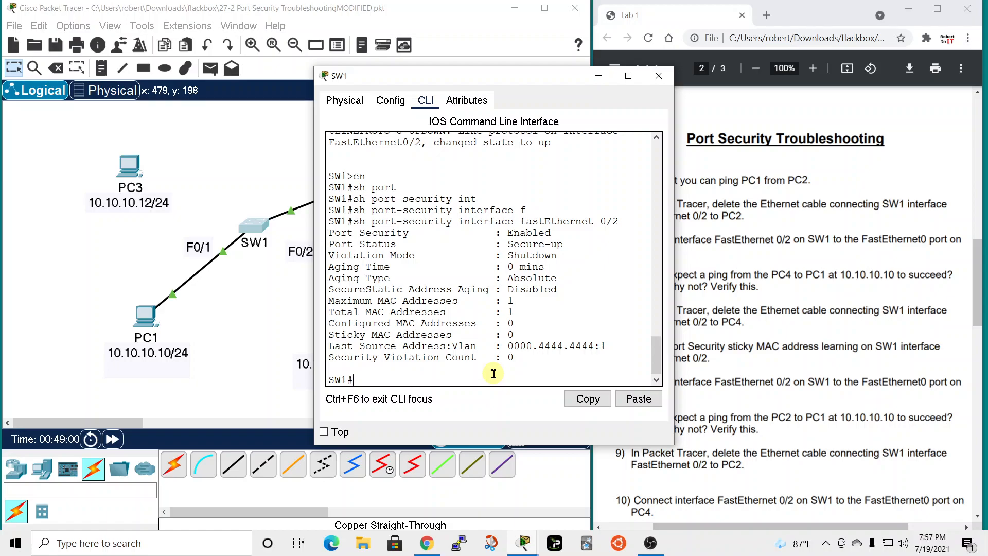
Move SW1's window clear of the topology and examine the maximum and total MAC addresses of FastEthernet 0/2
drag(506, 82, 721, 61)
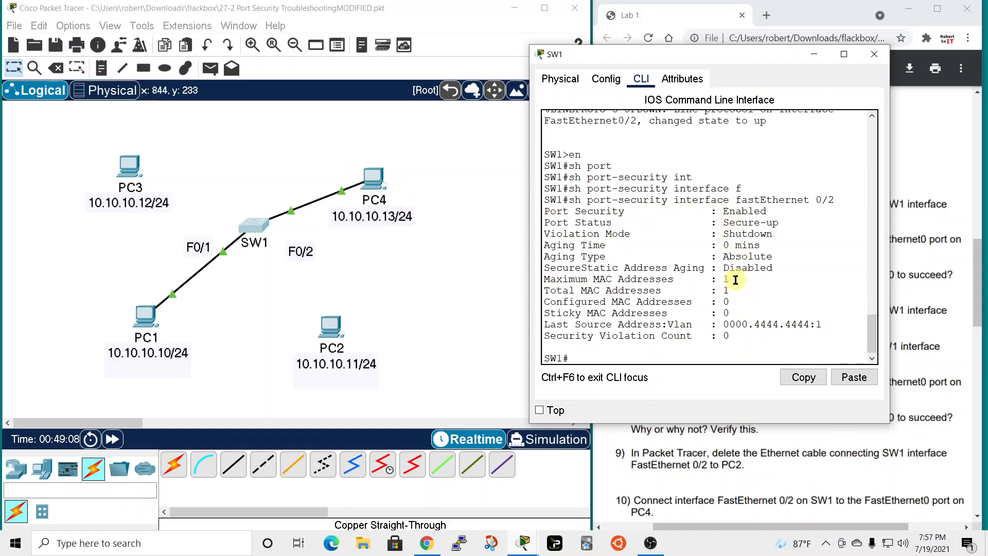
drag(720, 279, 729, 280)
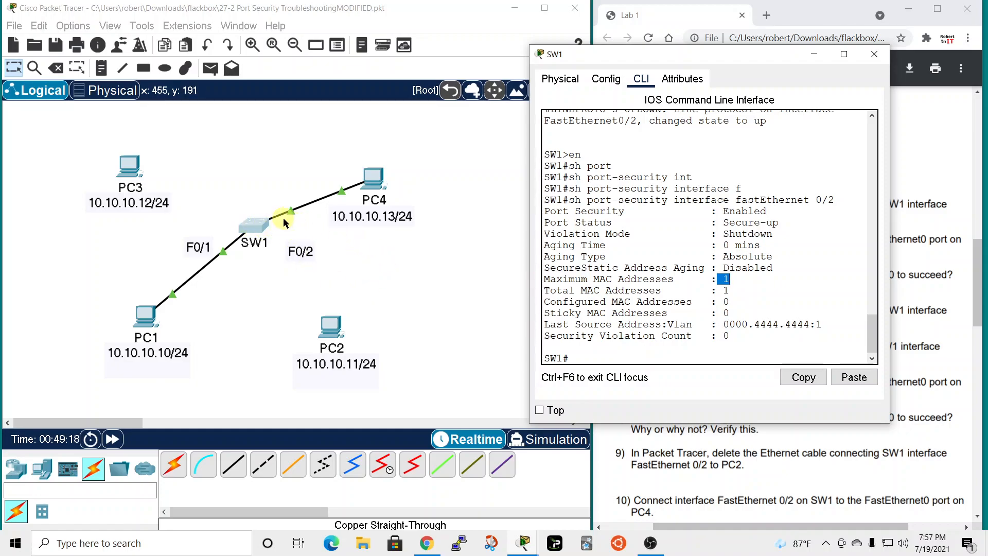
click(736, 287)
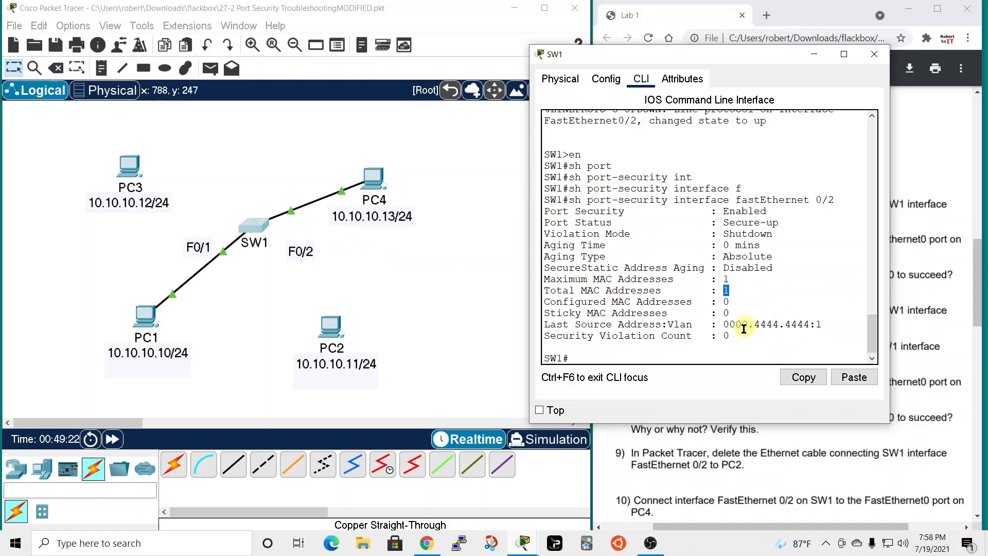
Run ipconfig /all in PC4's command prompt, compare its FastEthernet0 physical address with SW1's last source address, and close both device windows
click(377, 181)
click(377, 182)
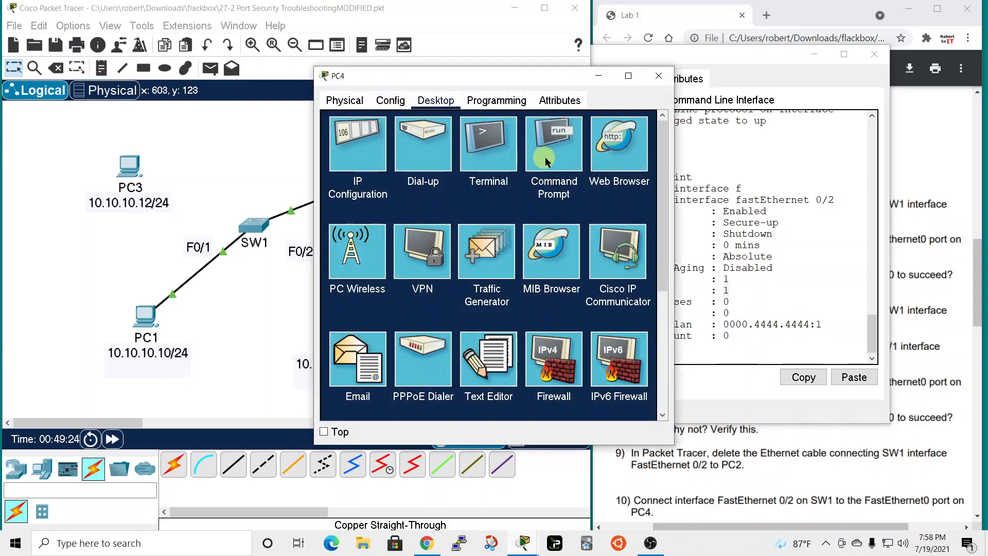
click(545, 157)
text(IP)
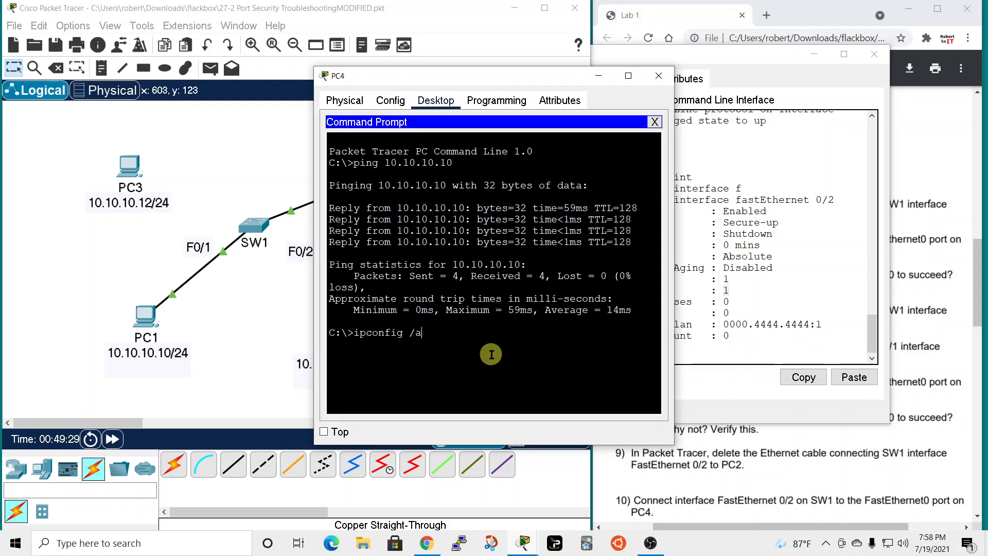
key(Return)
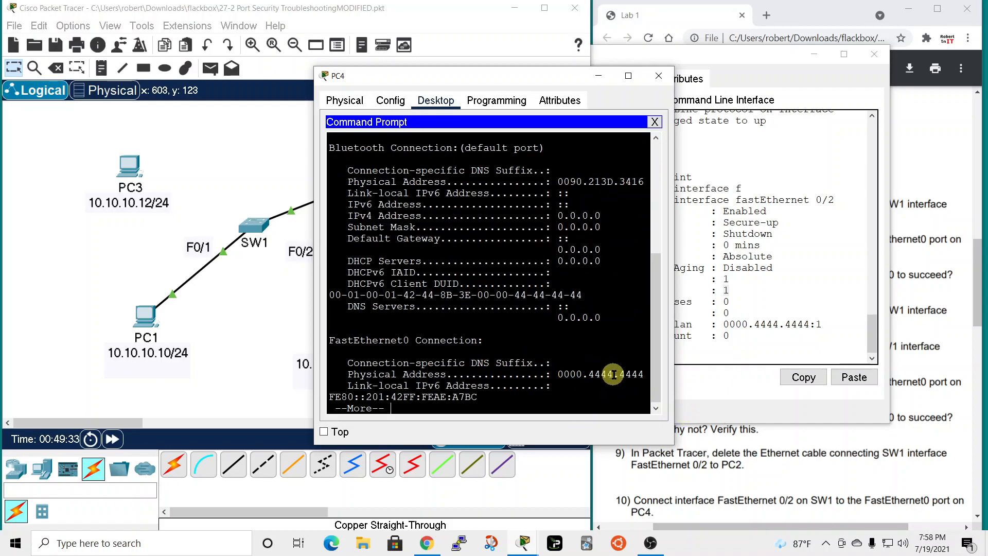
click(659, 76)
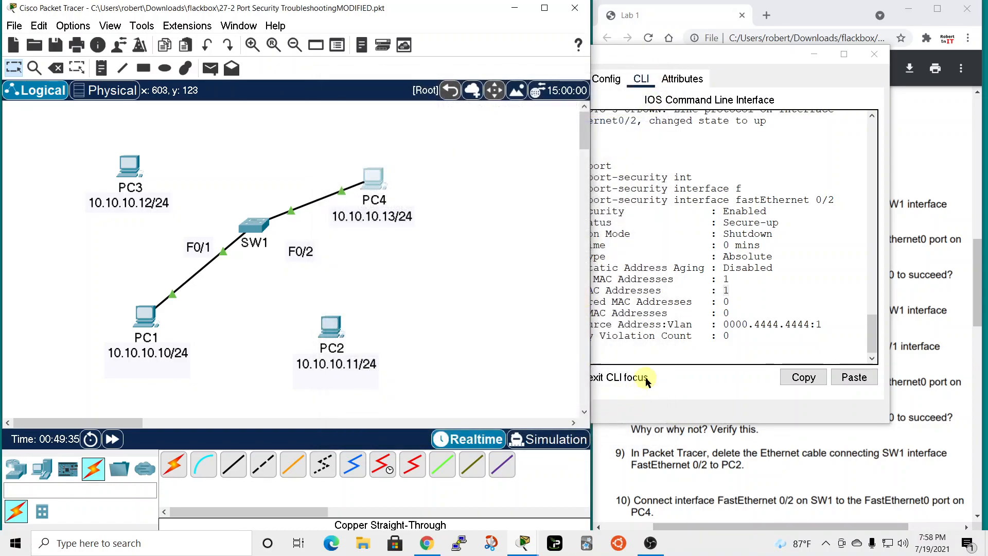
click(766, 329)
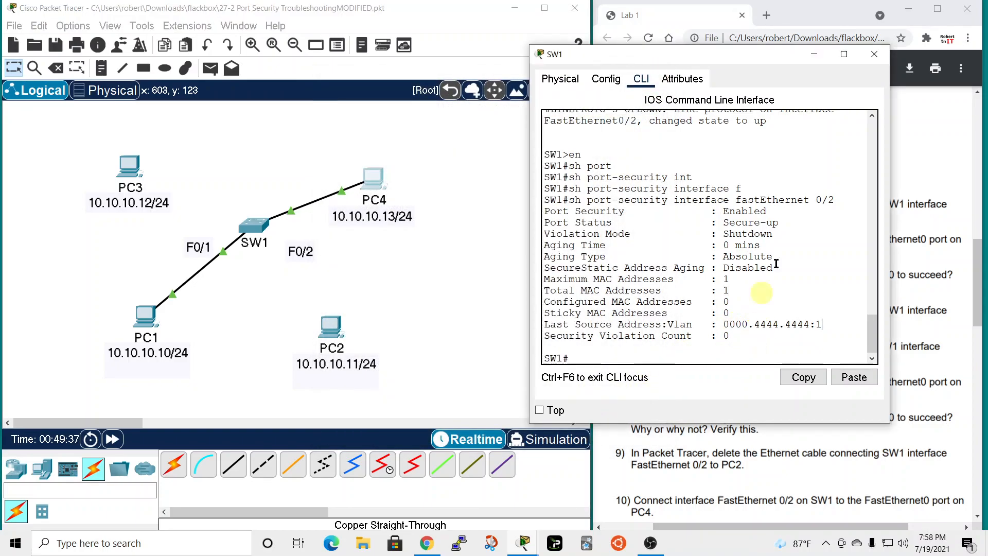
click(874, 54)
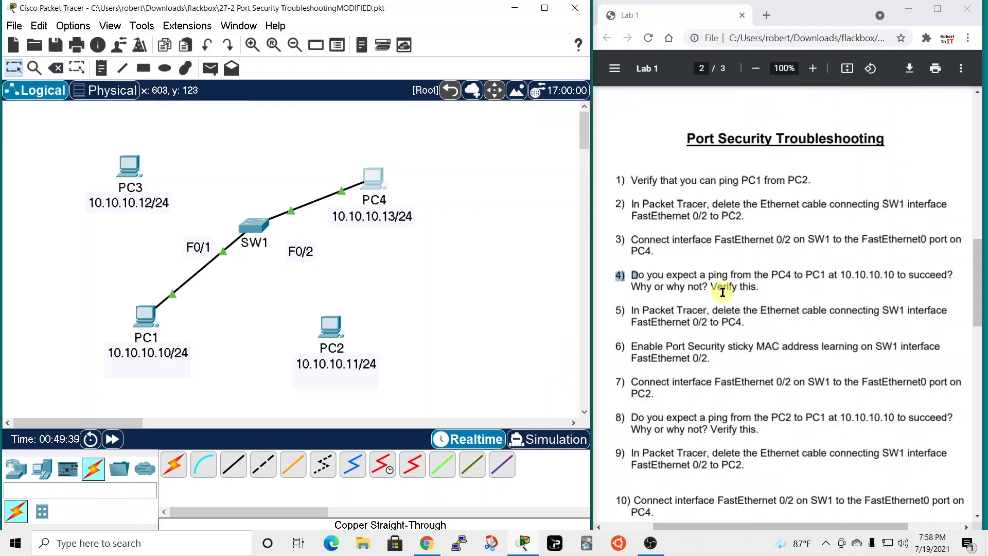
Delete the cable connecting SW1 FastEthernet 0/2 to PC4, as task 5 requires
click(625, 309)
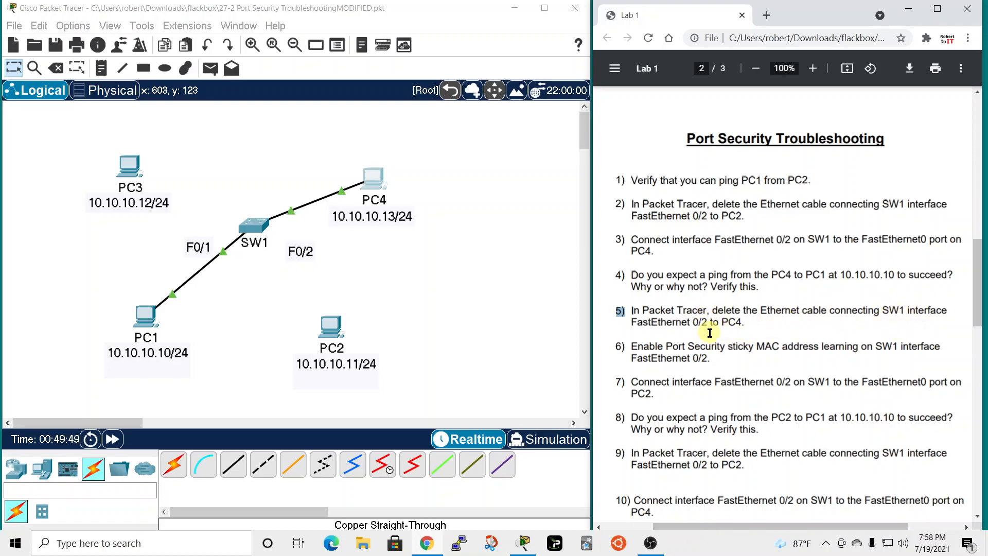
click(304, 183)
key(Delete)
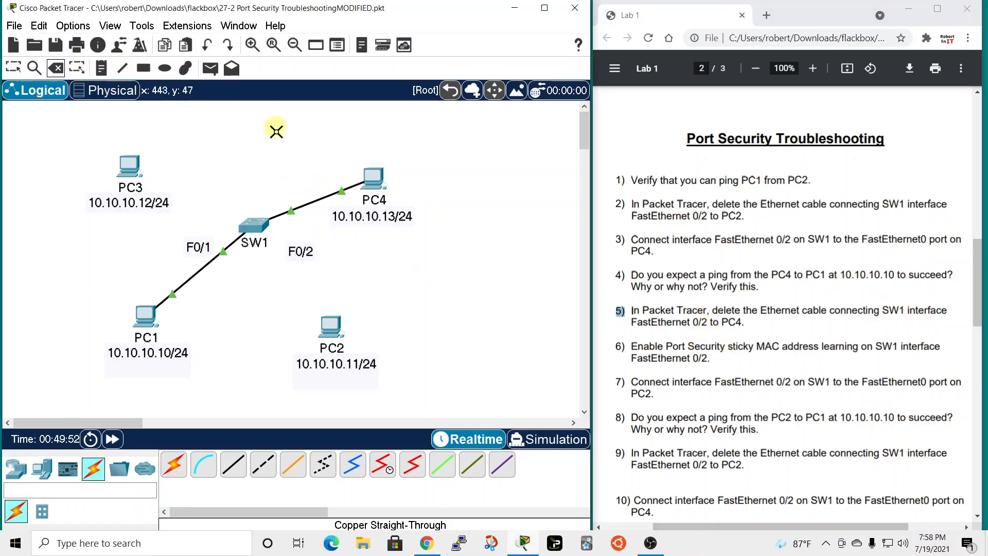
click(290, 211)
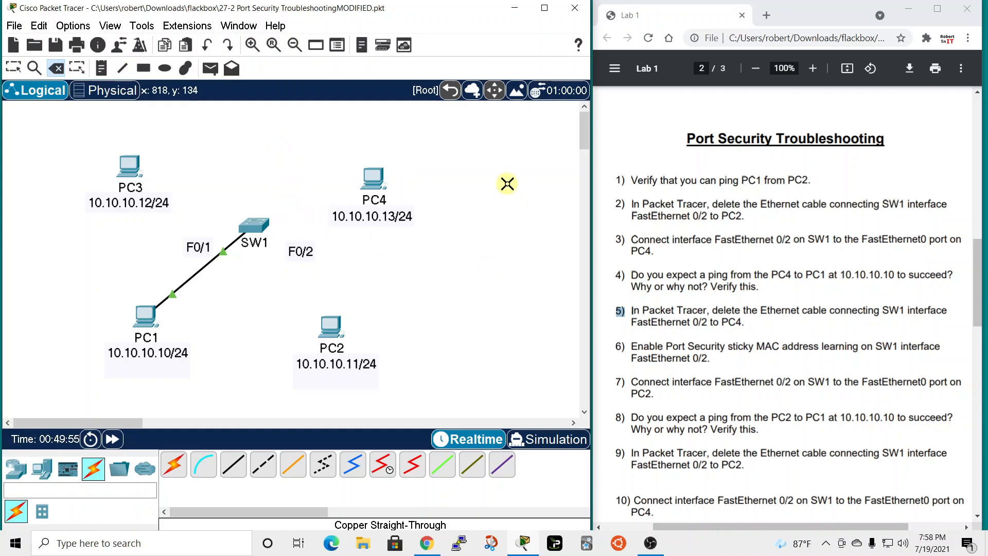
Open SW1's CLI for task 6 and enter global configuration mode
double_click(621, 347)
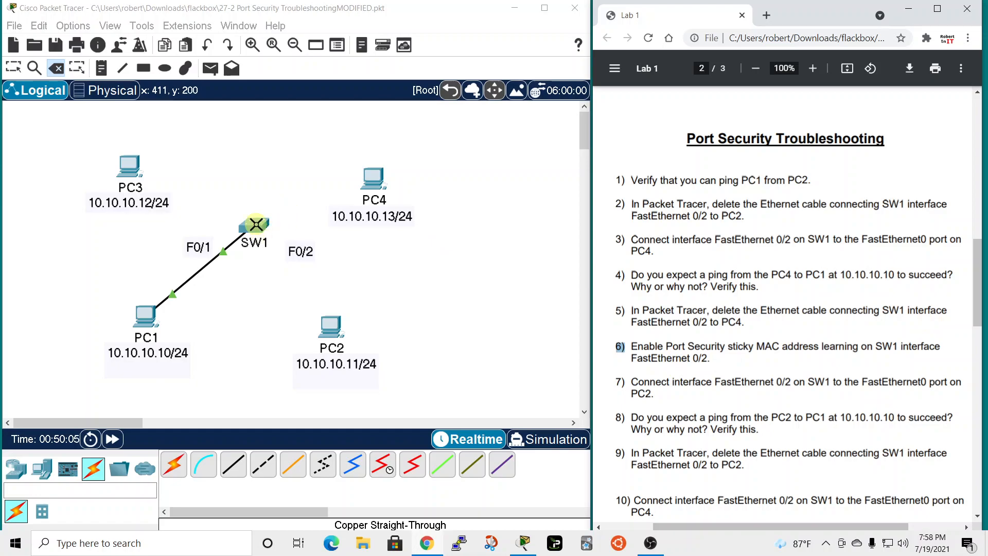
click(14, 68)
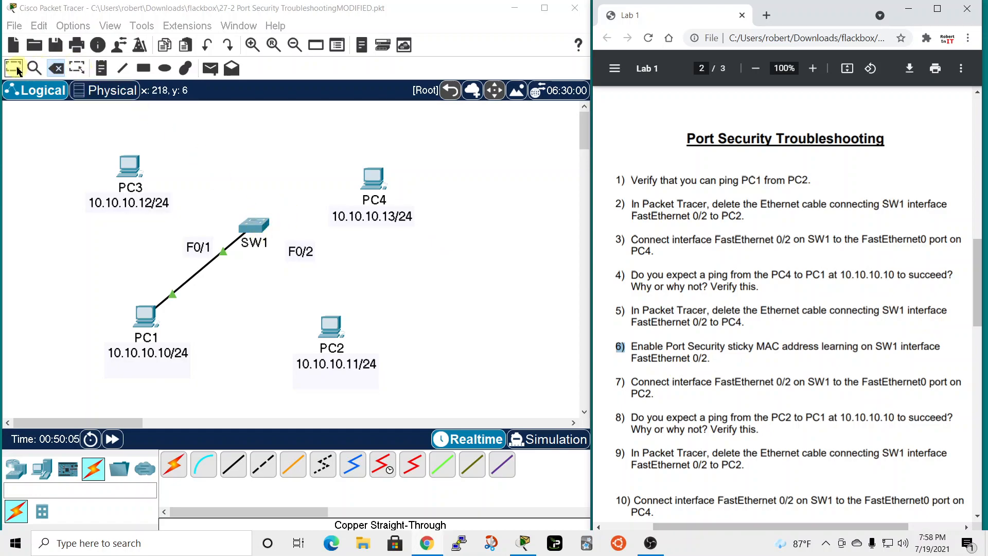
click(248, 226)
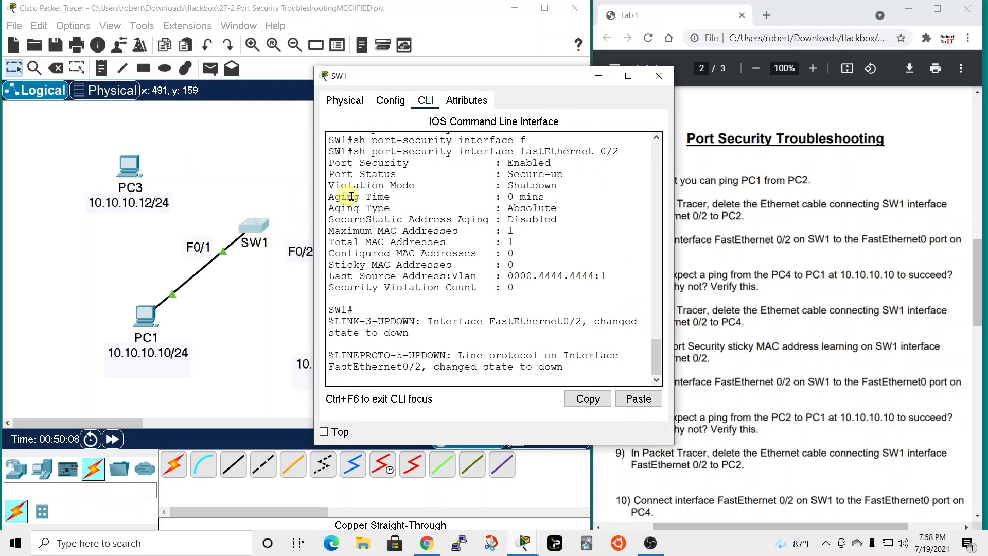
drag(441, 72, 359, 4)
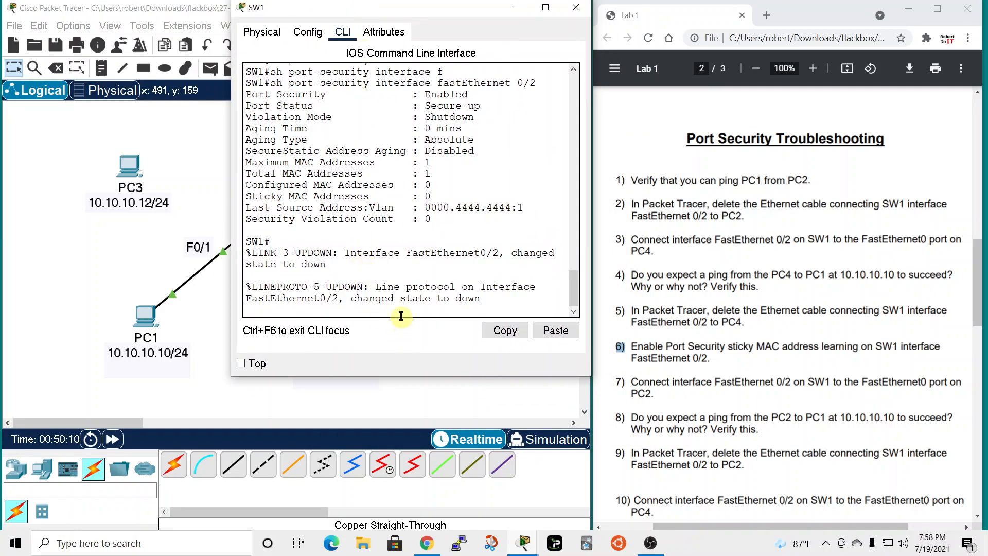
key(Return)
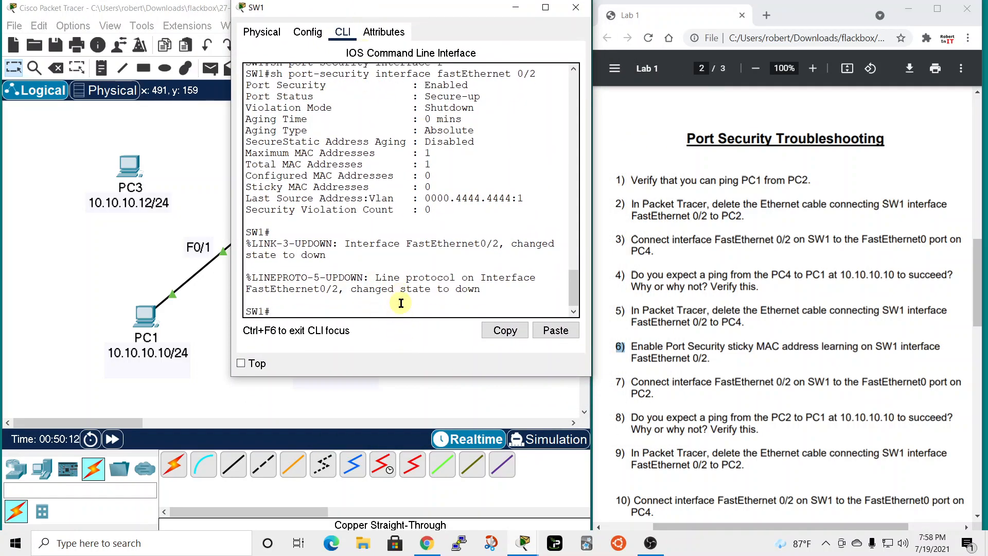
text(conf t)
key(Return)
Enter interface configuration mode for fastEthernet 0/2 on SW1
text(ig)
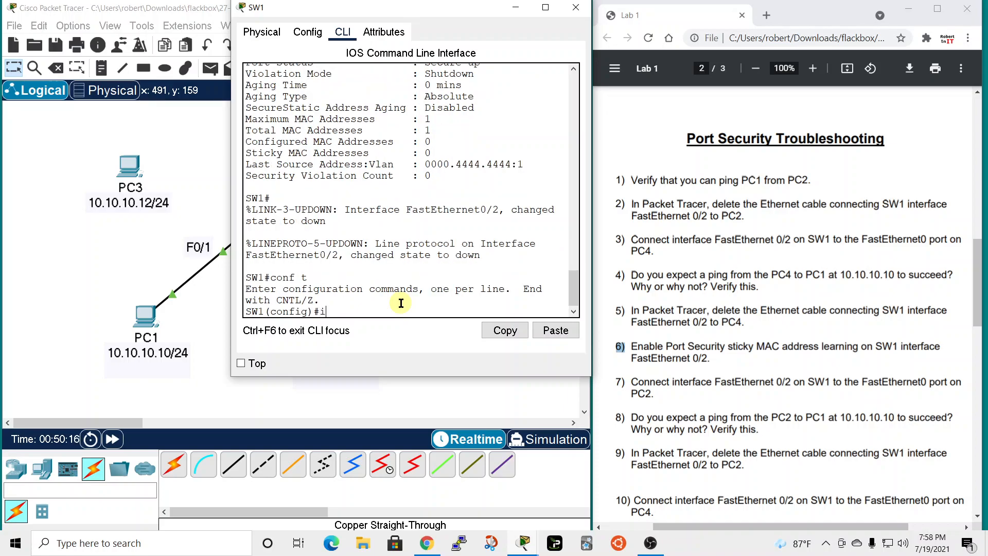
text(nt)
key(Tab)
text(f)
key(Tab)
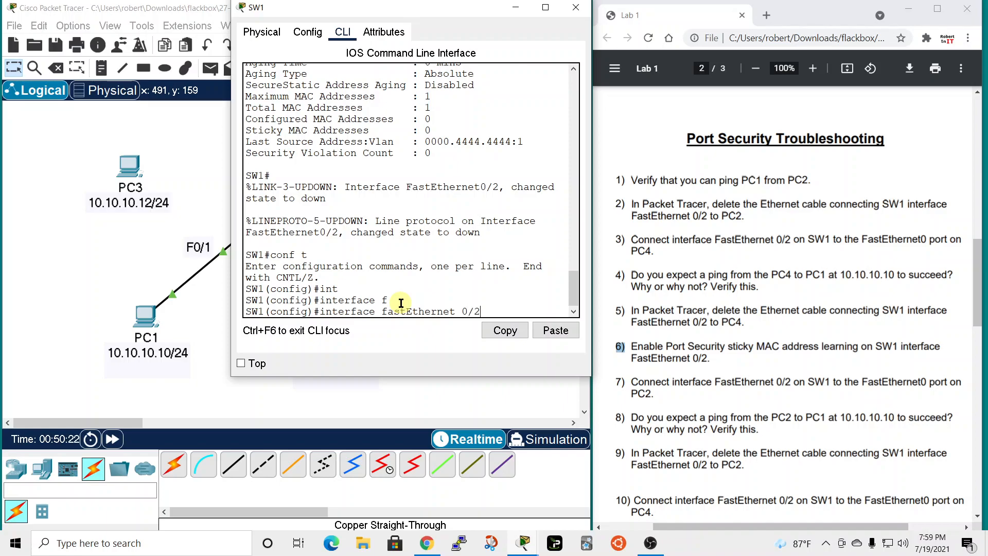
key(Return)
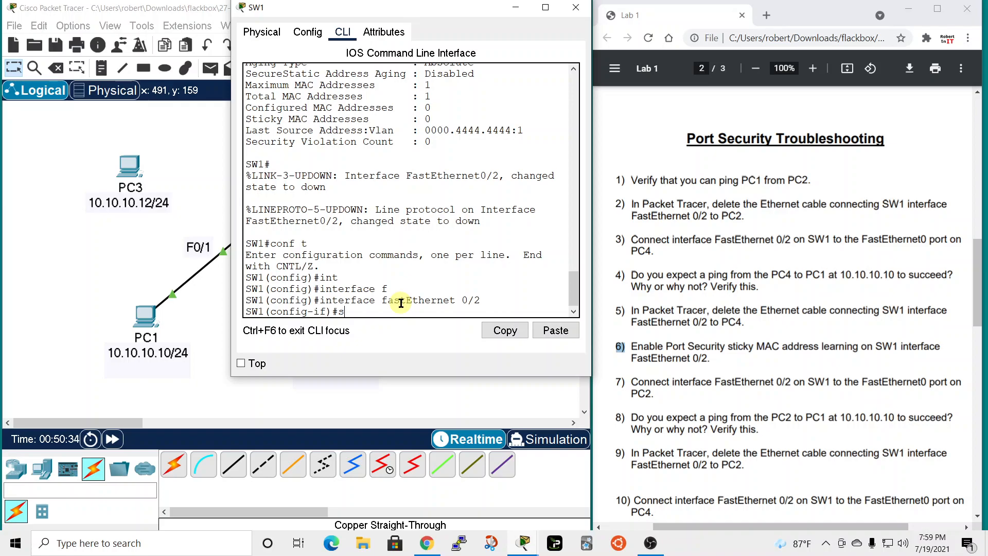
Enable sticky MAC address learning on SW1 FastEthernet 0/2 with switchport port-security mac-address sticky
text(t)
key(Tab)
text(por)
key(Tab)
text(m)
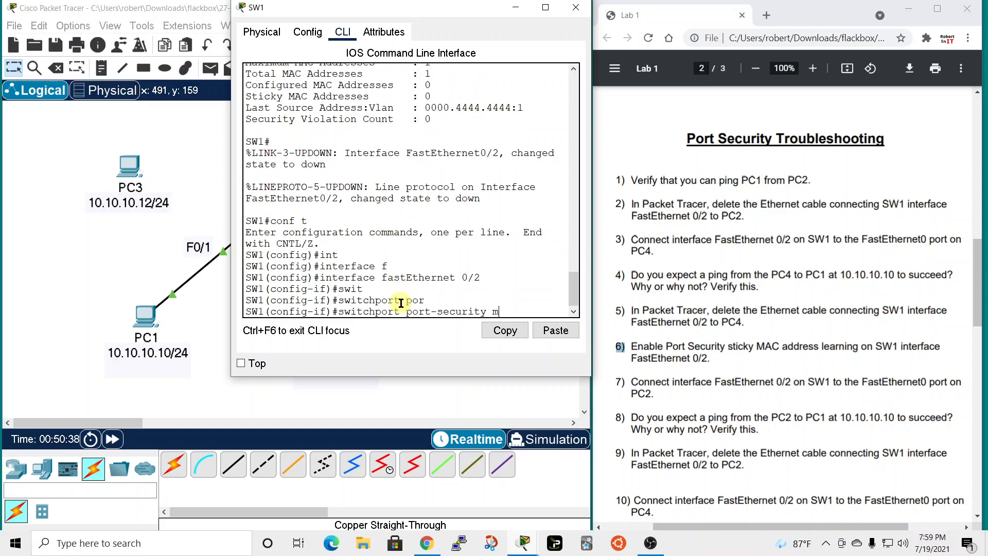
text(ac-a)
key(Tab)
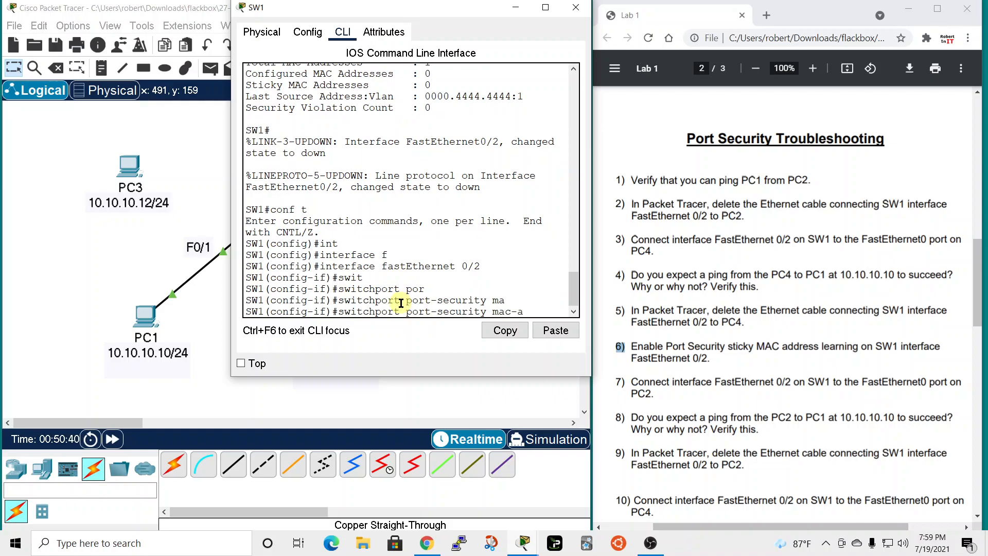
text(c-a)
key(Tab)
text(stic)
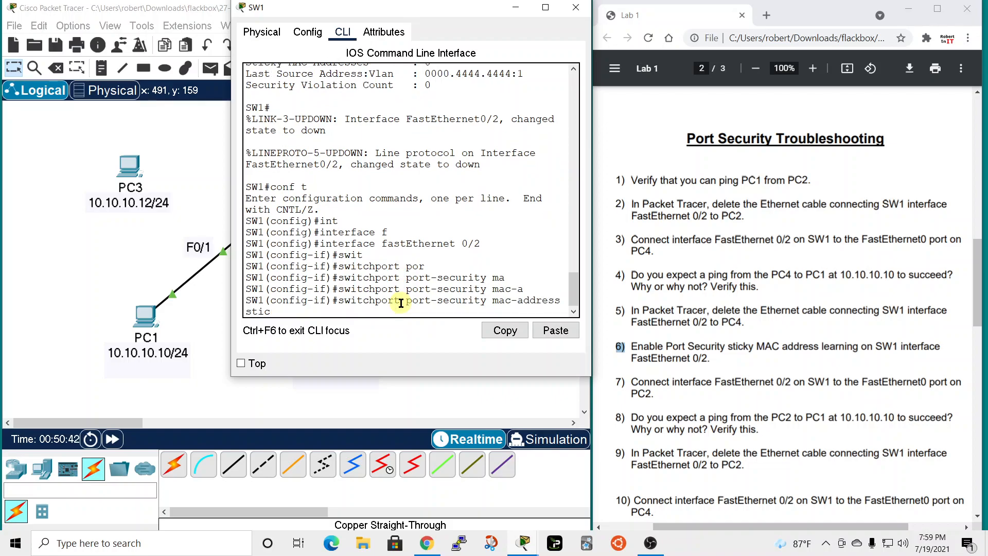
key(Return)
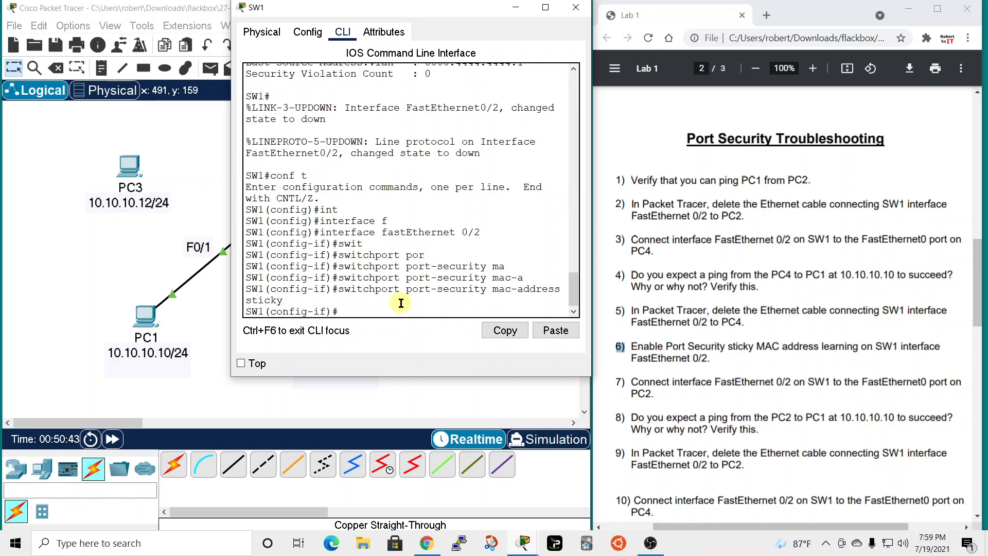
Widen SW1's CLI window to review the sticky MAC address command on one line, and close the window
drag(393, 8, 339, 20)
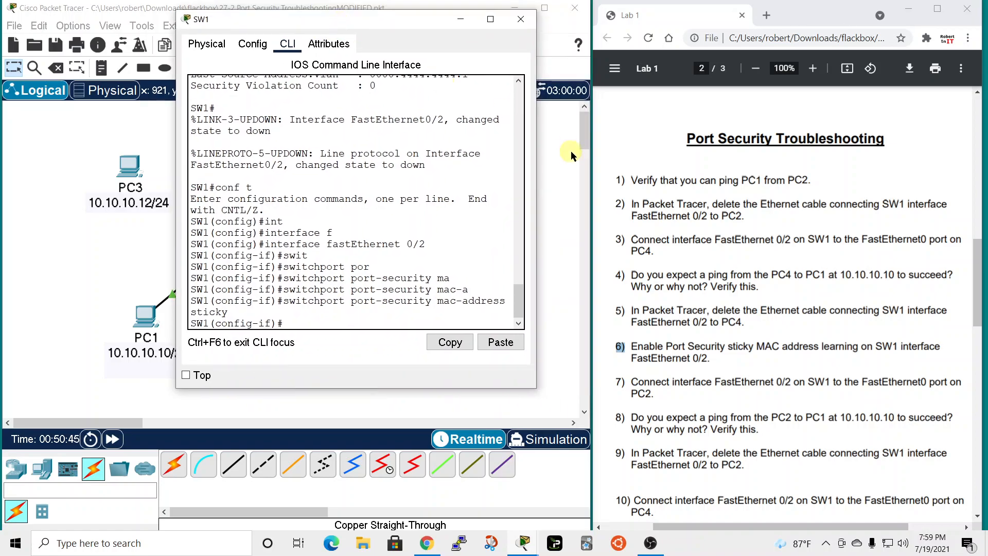
drag(540, 198, 692, 134)
drag(495, 25, 708, 16)
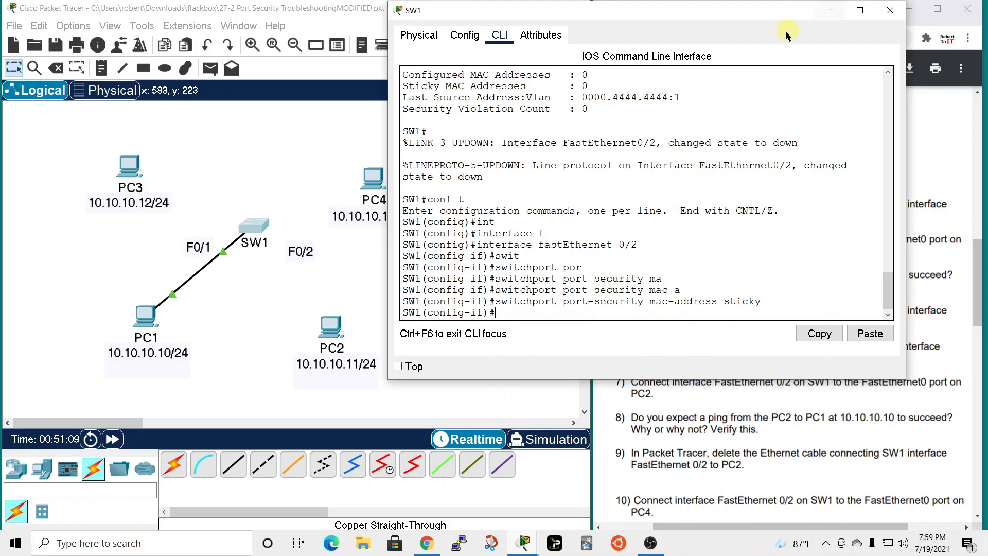
drag(770, 21, 574, 26)
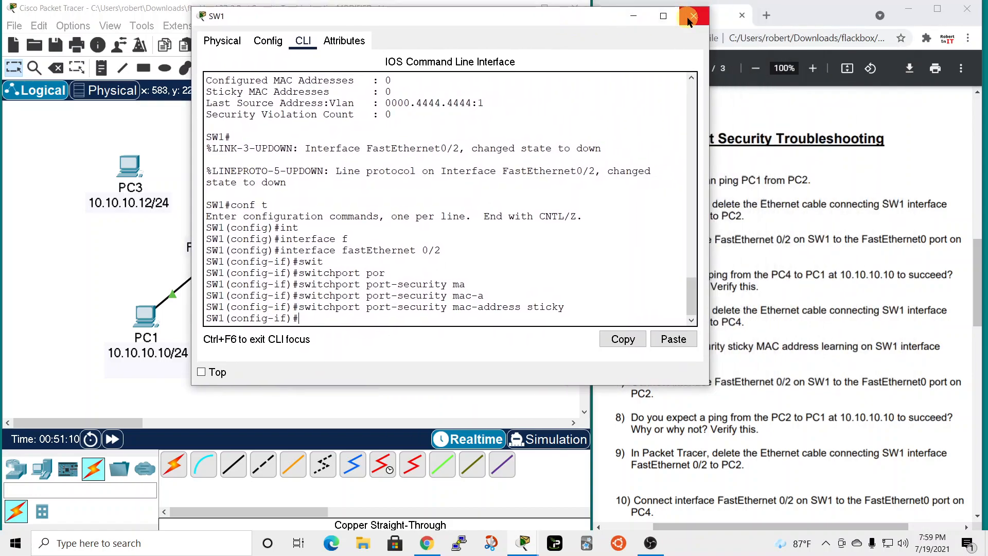
click(691, 17)
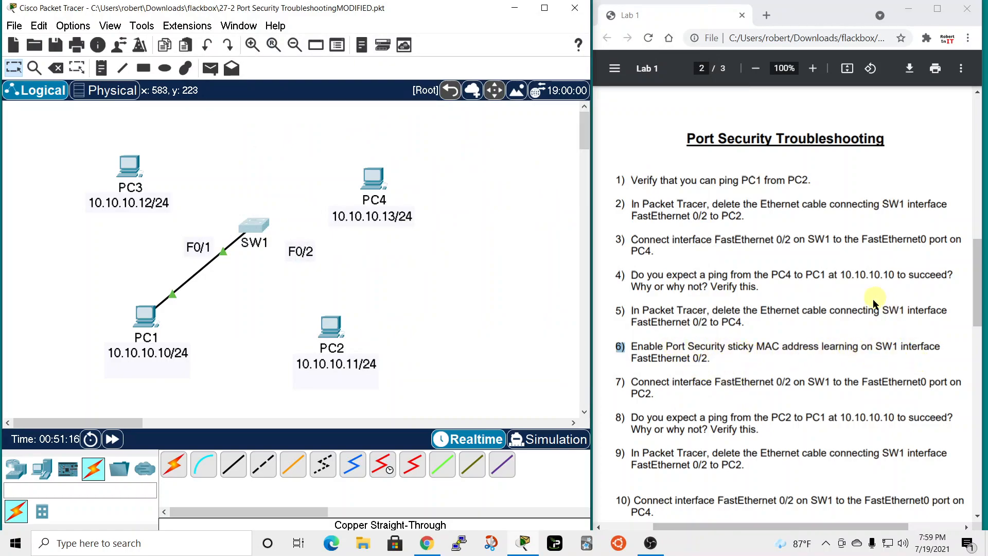
click(254, 224)
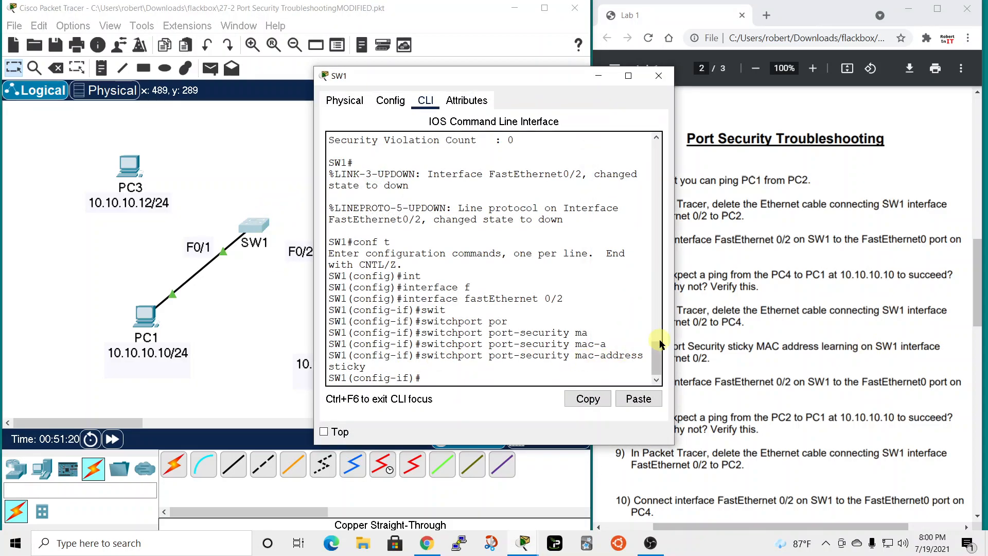
drag(678, 339, 803, 339)
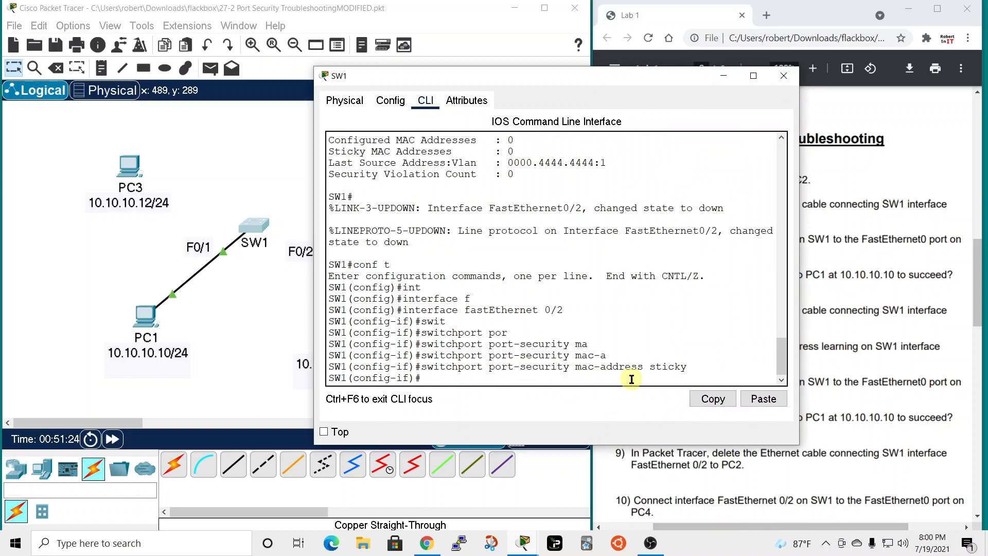
click(784, 75)
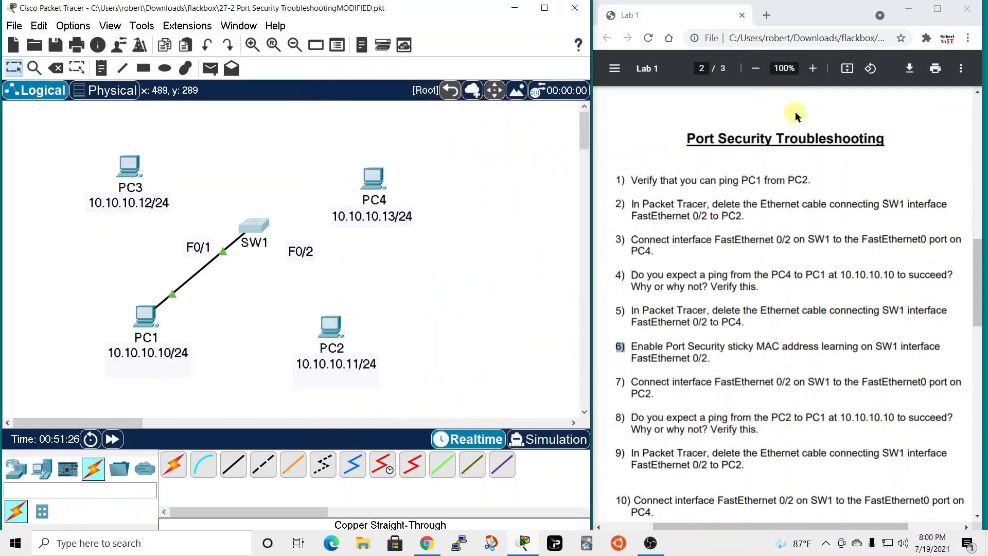
Connect SW1 FastEthernet0/2 to PC2 FastEthernet0 with a copper straight-through cable, as task 7 requires
click(692, 415)
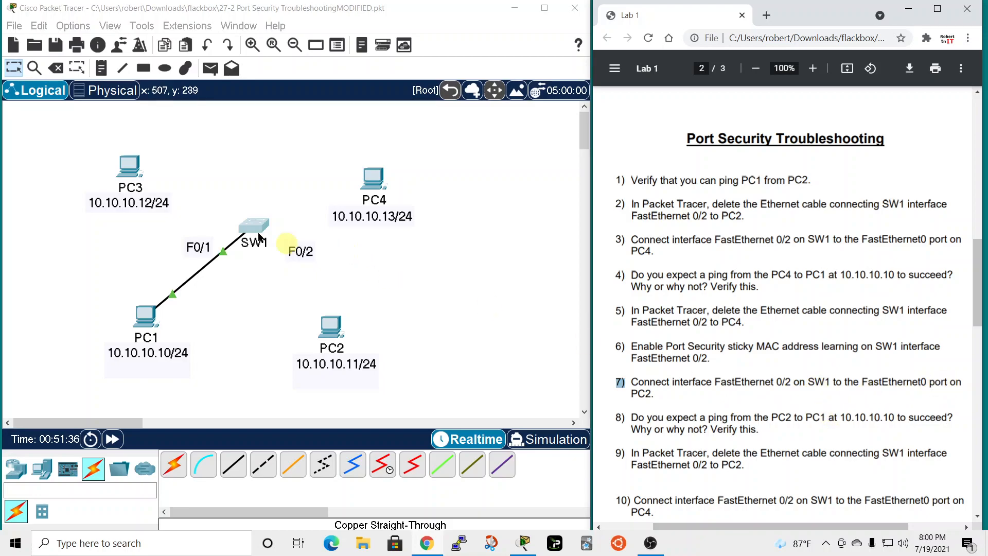
click(233, 465)
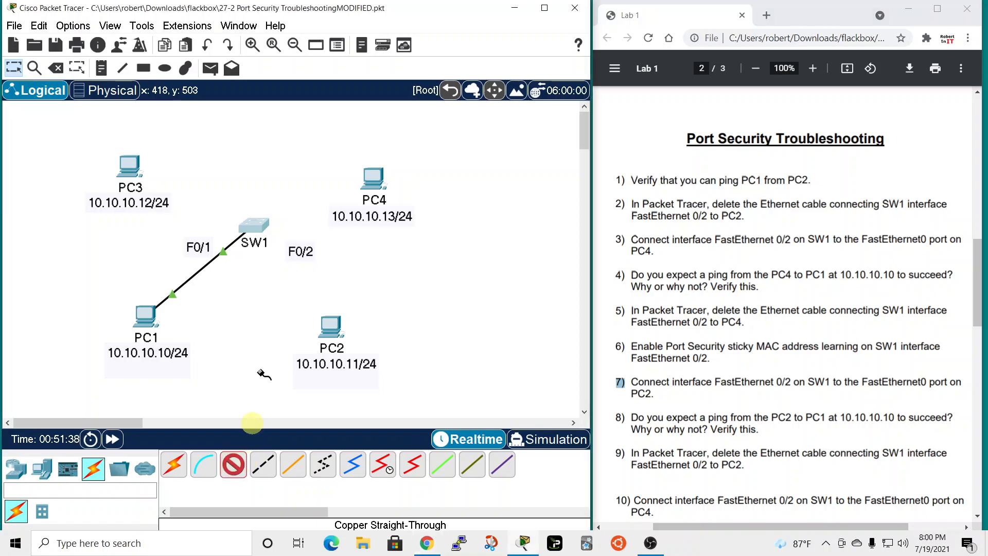
click(252, 224)
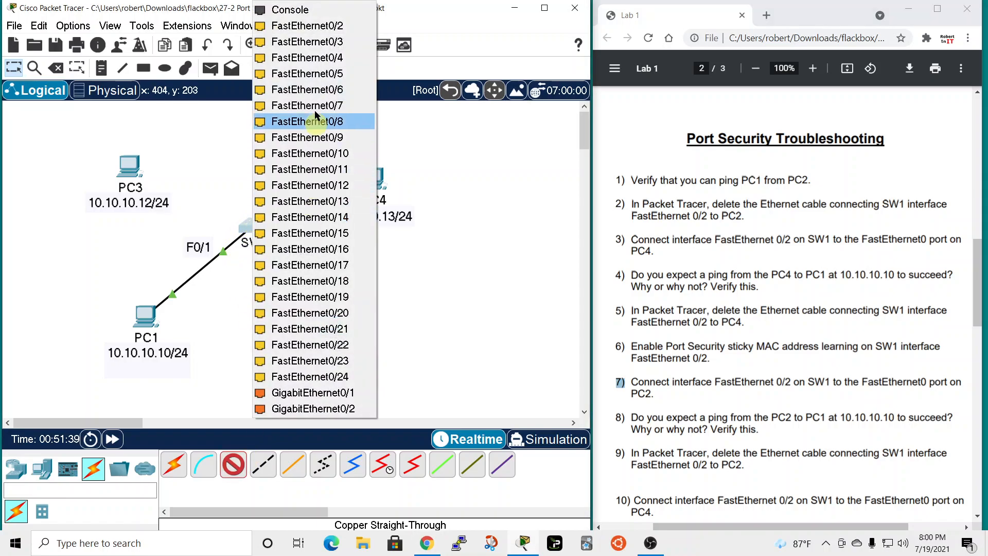
click(310, 28)
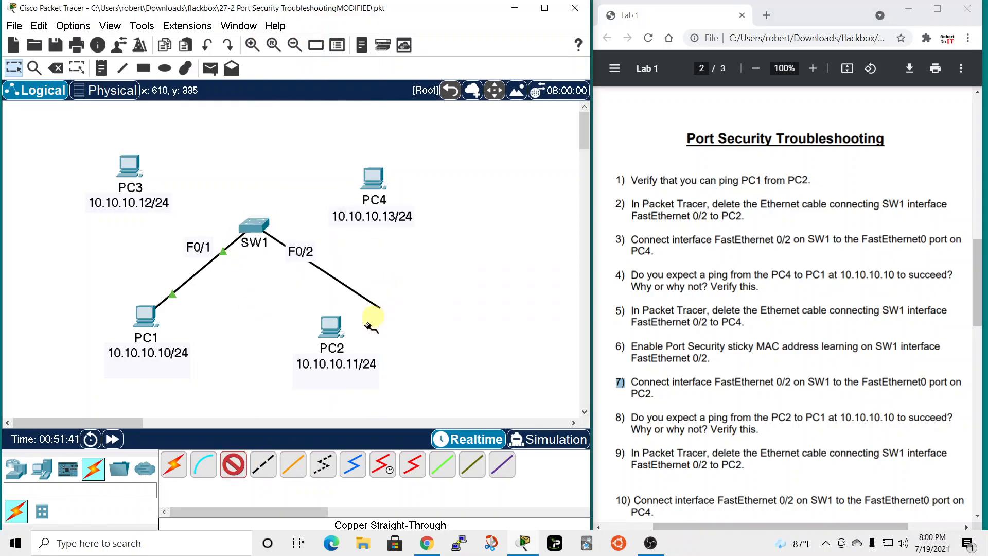
click(342, 329)
click(359, 391)
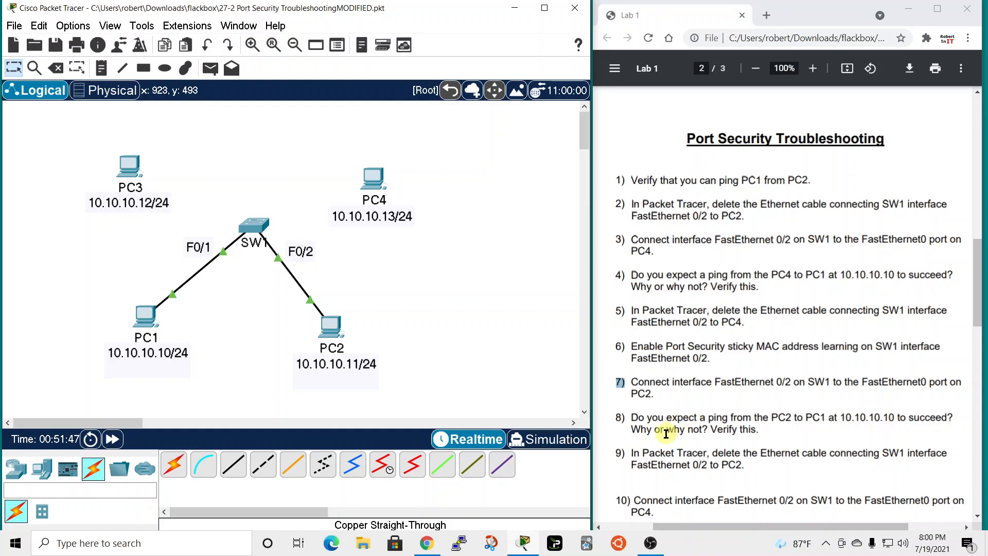
Highlight the task 8 question about pinging PC1 from PC2 and read the lab tasks that follow it
drag(632, 417, 813, 417)
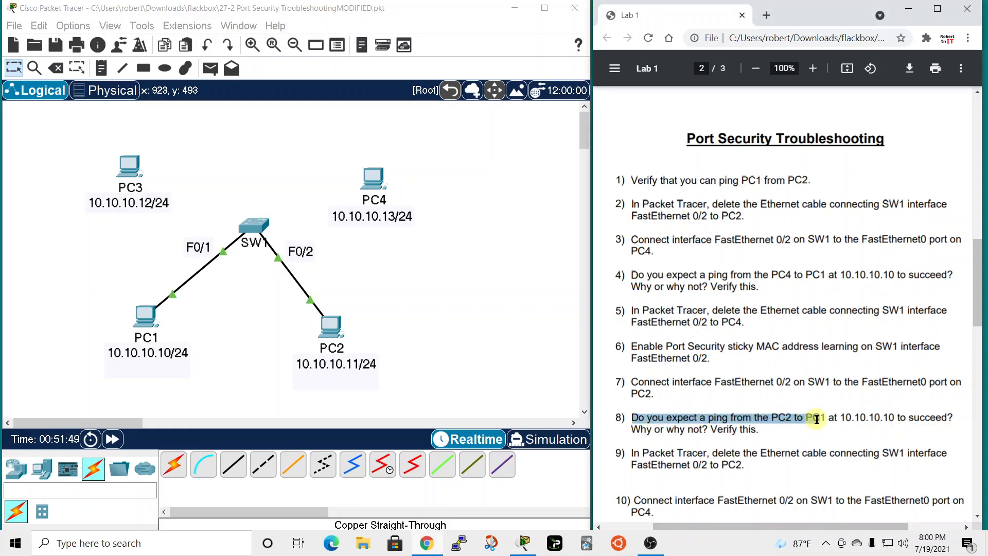
scroll(754, 469, down, 1)
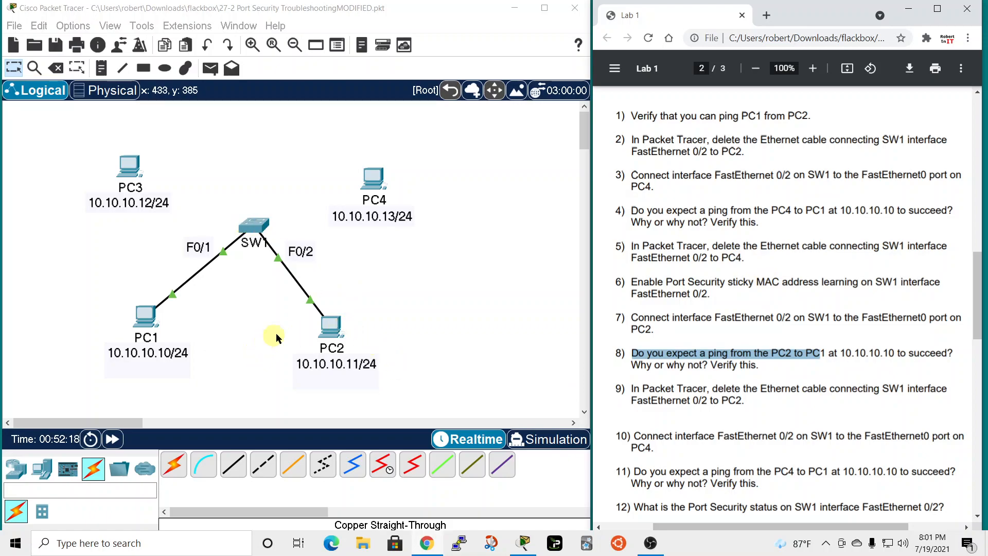
Ping PC1 at 10.10.10.10 from PC2's command prompt to verify task 8, and close the PC2 window
click(332, 332)
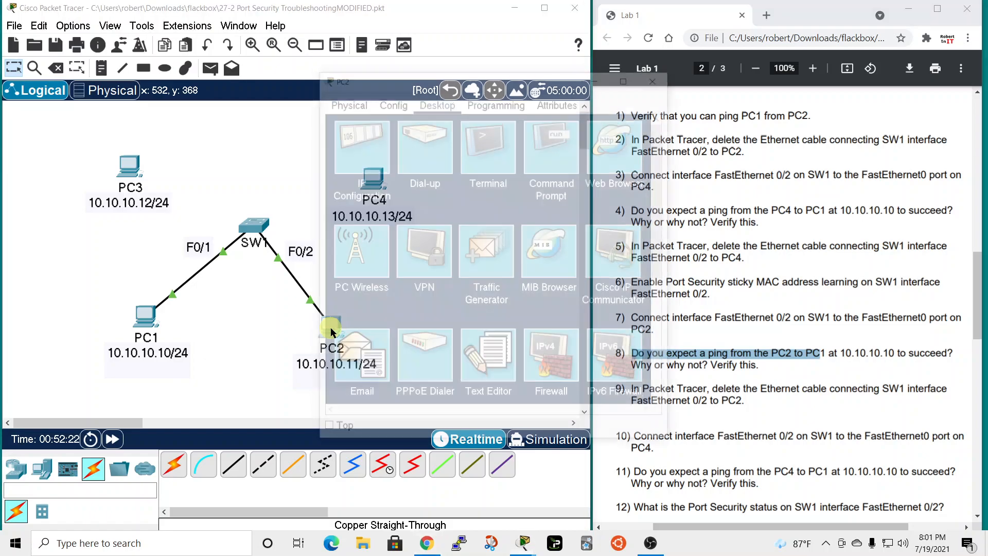
click(545, 147)
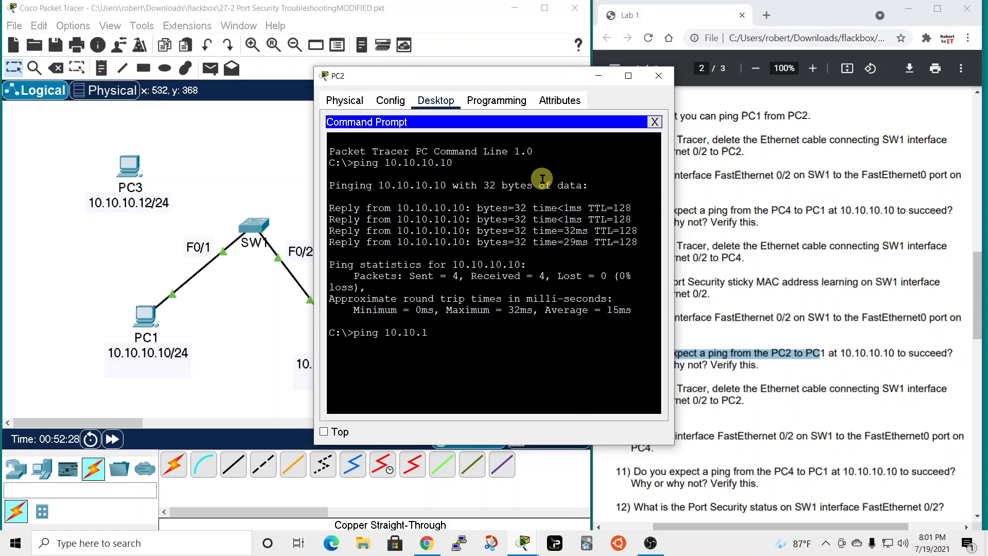
key(Return)
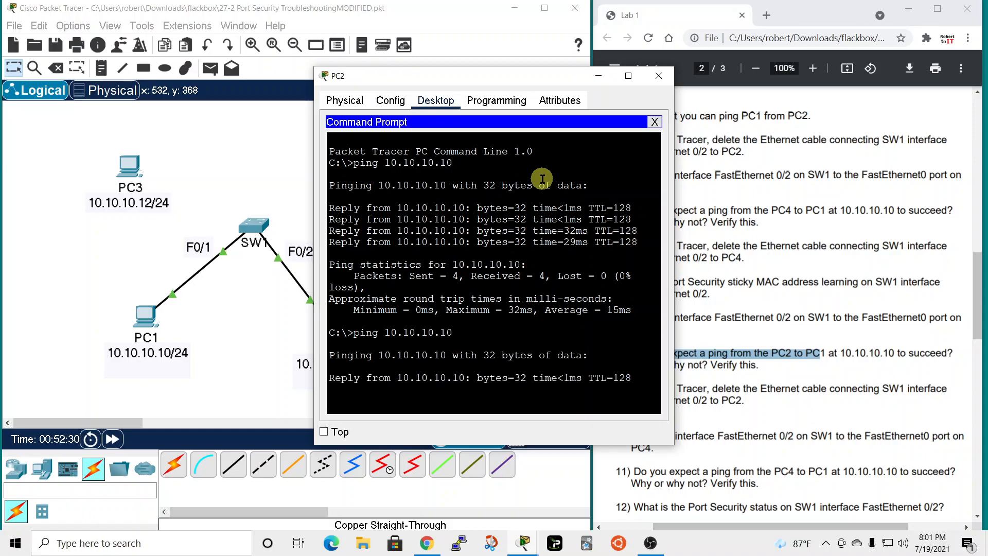
click(661, 76)
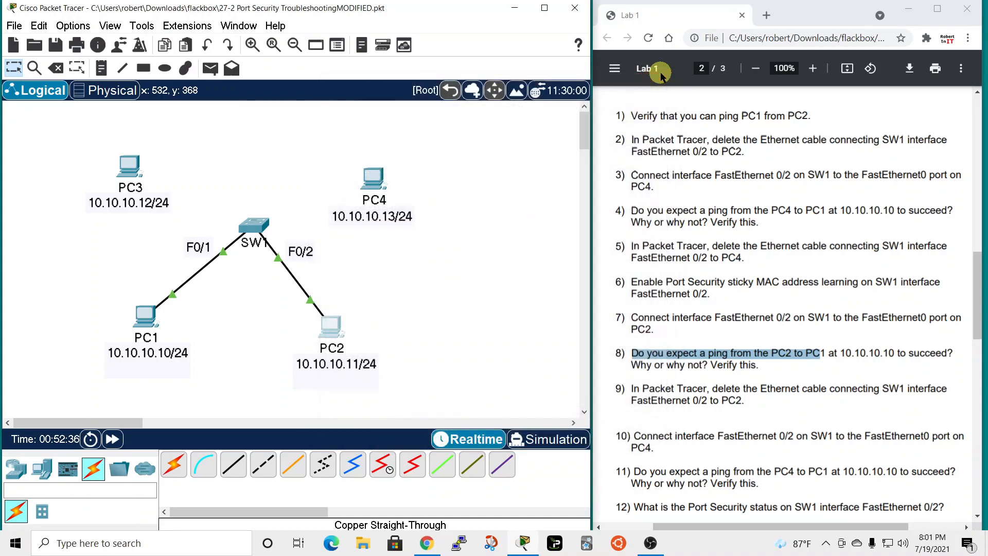
Open SW1's command line and leave interface configuration mode with the end command
click(255, 225)
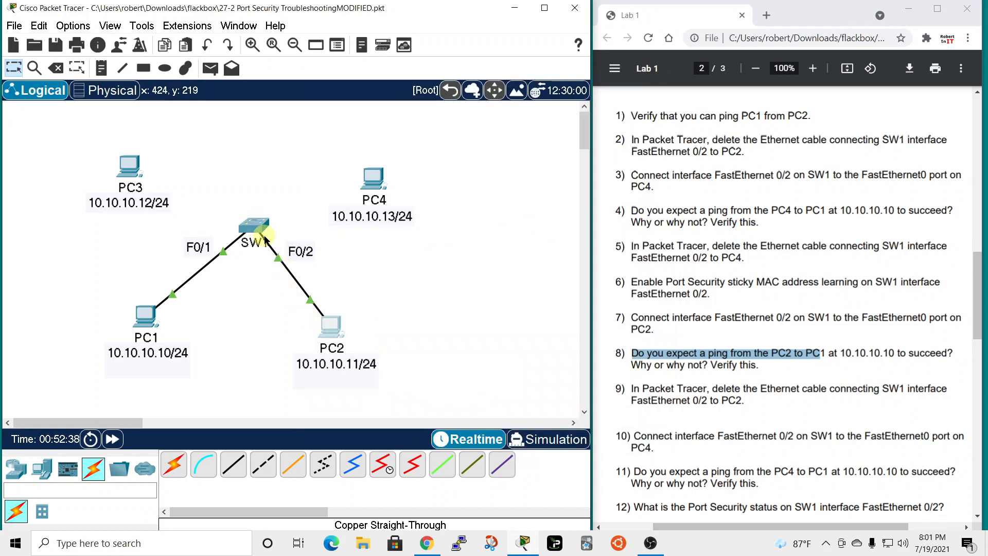
click(260, 243)
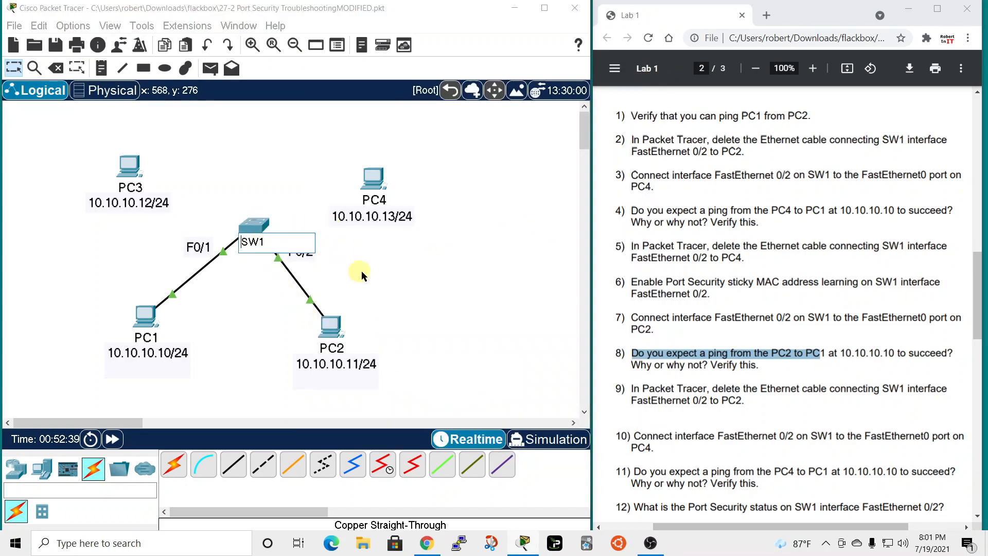
click(255, 225)
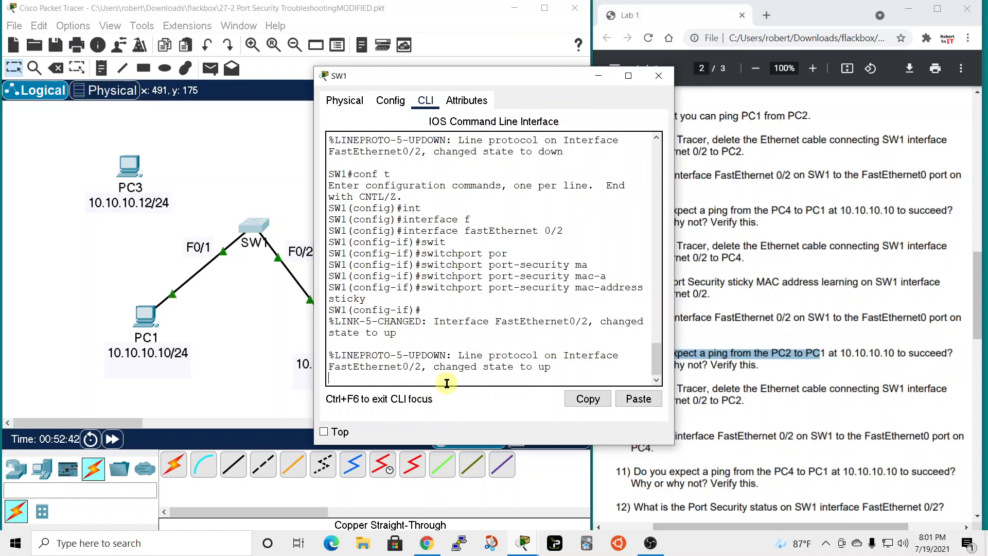
key(Return)
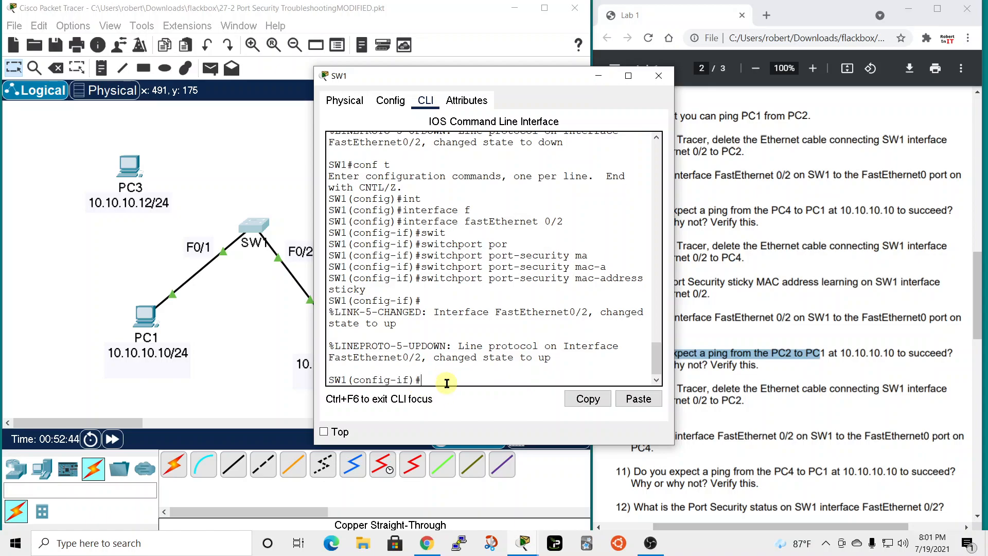
text(end)
key(Return)
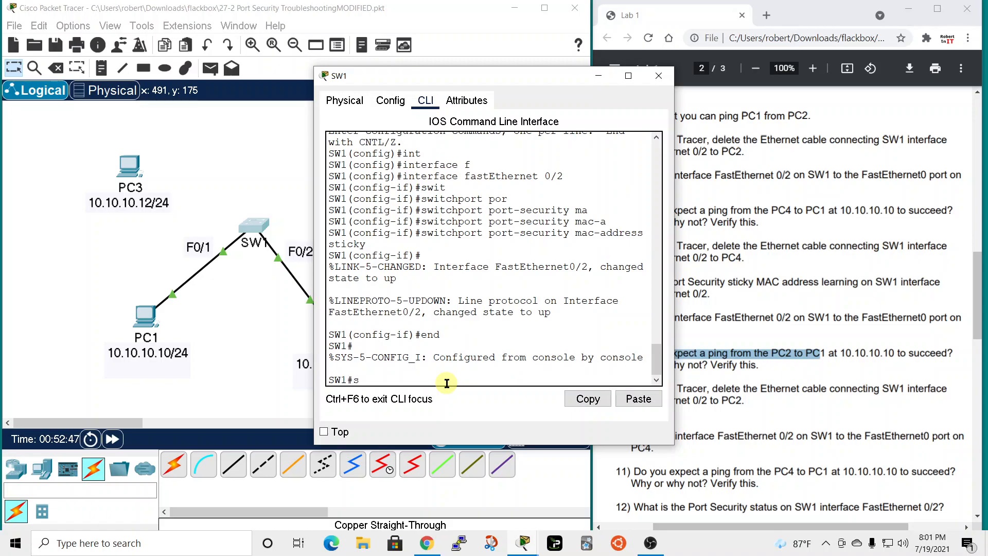
Run show port-security interface fastEthernet 0/2 on SW1 to display the port's security status
text(sho por)
key(Tab)
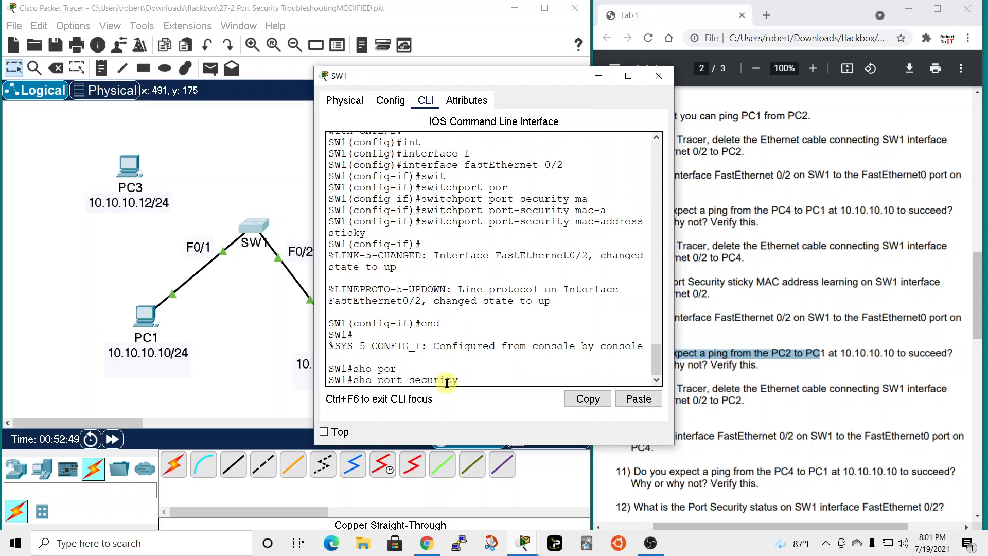
text(int)
key(Tab)
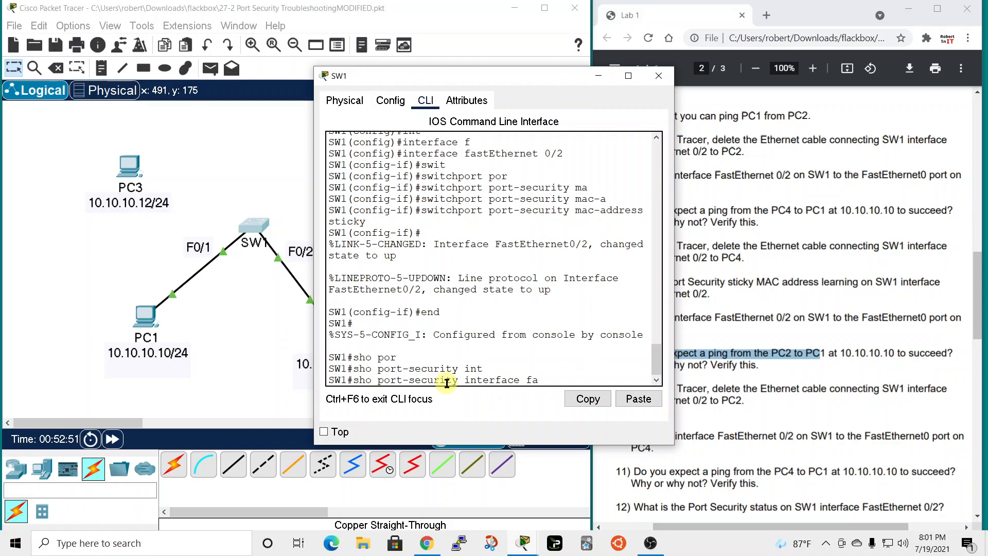
text(fa)
key(Tab)
text(0/2)
key(Return)
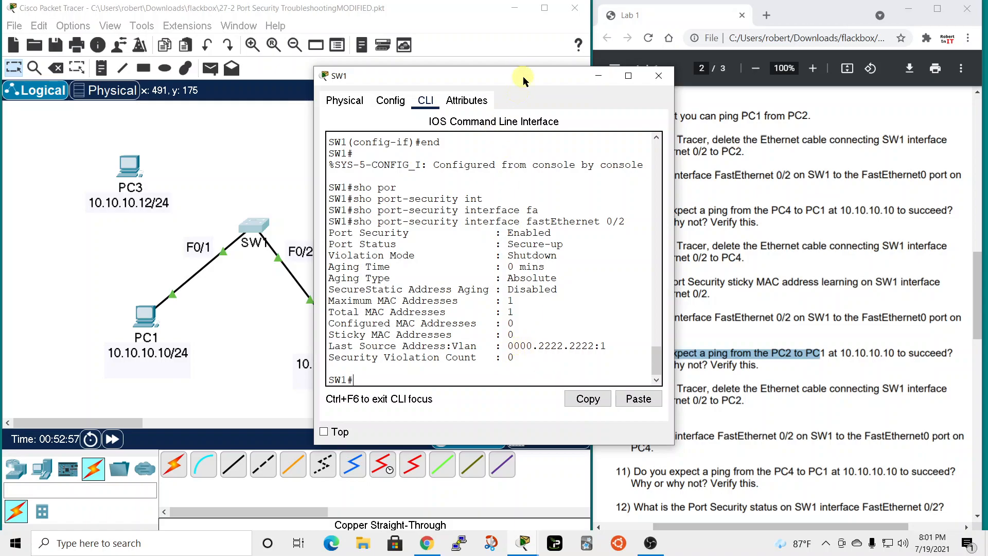
Examine the maximum and total MAC address entries in SW1's port security output, and mark lab task 9
drag(523, 76, 631, 56)
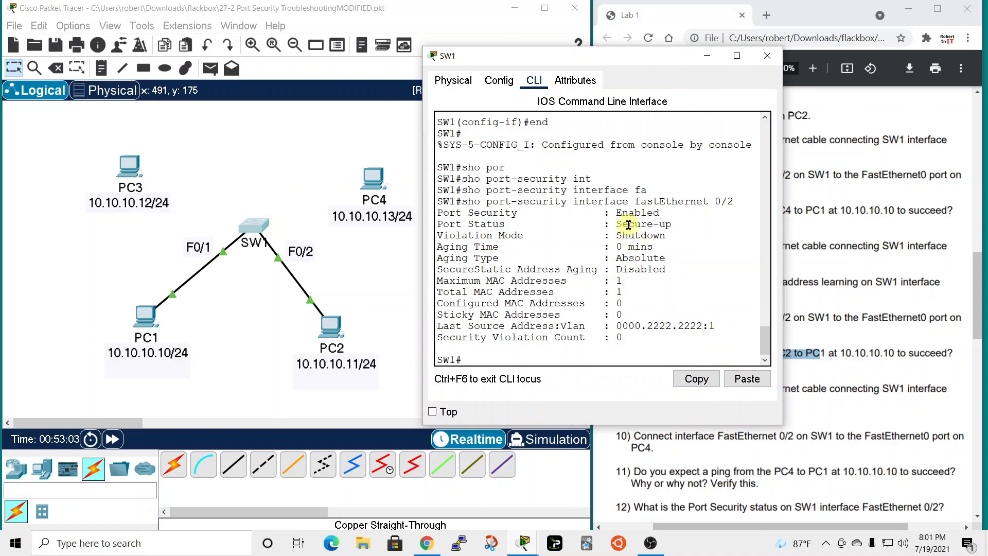
drag(612, 278, 623, 281)
click(616, 289)
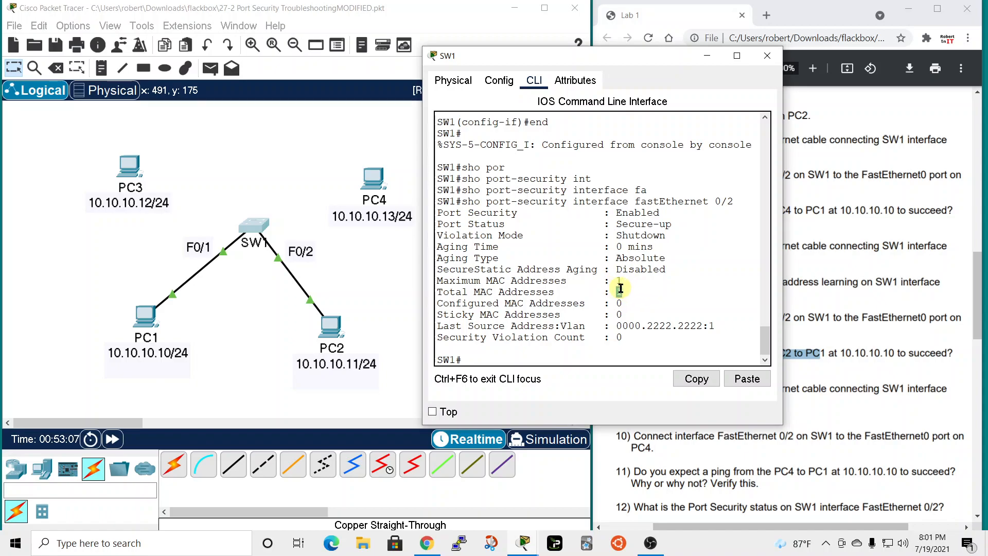
click(768, 56)
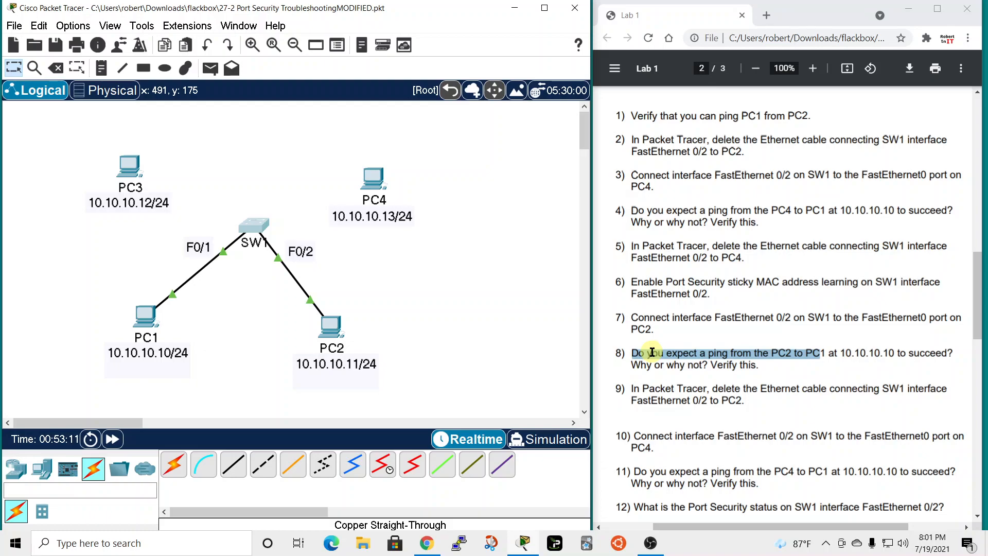
click(620, 387)
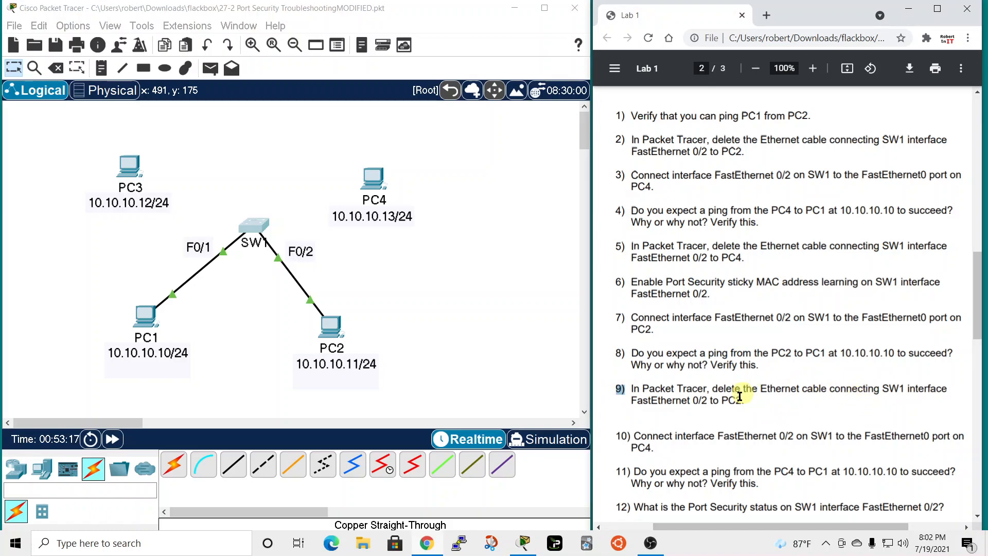
click(55, 67)
click(254, 225)
click(359, 290)
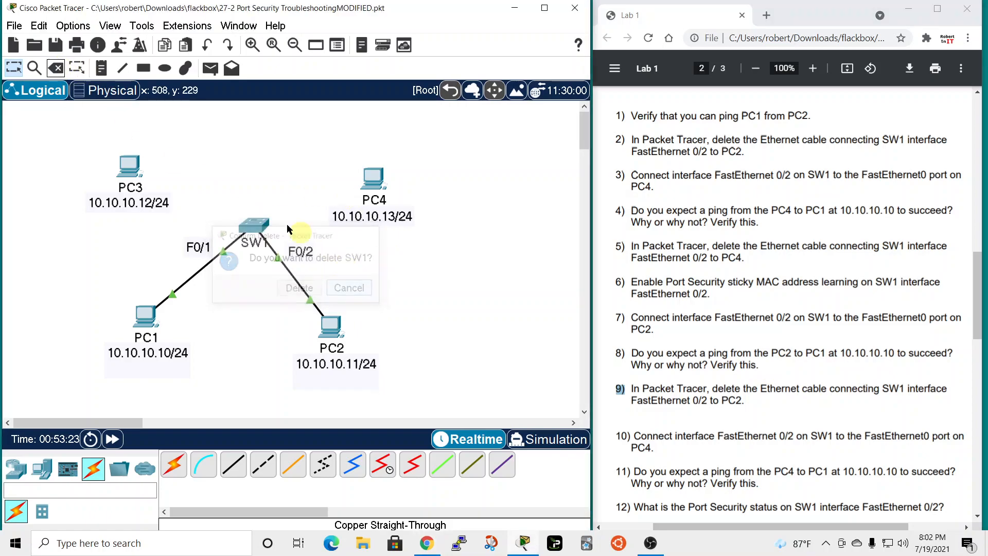
Delete the cable connecting SW1 FastEthernet 0/2 to PC2, as task 9 requires, and return to selection mode
click(56, 67)
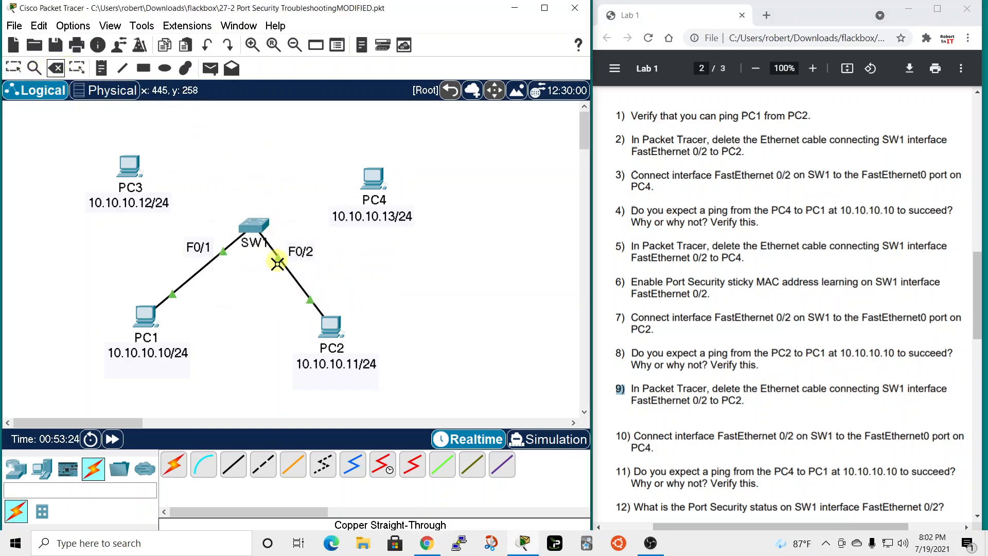
click(280, 259)
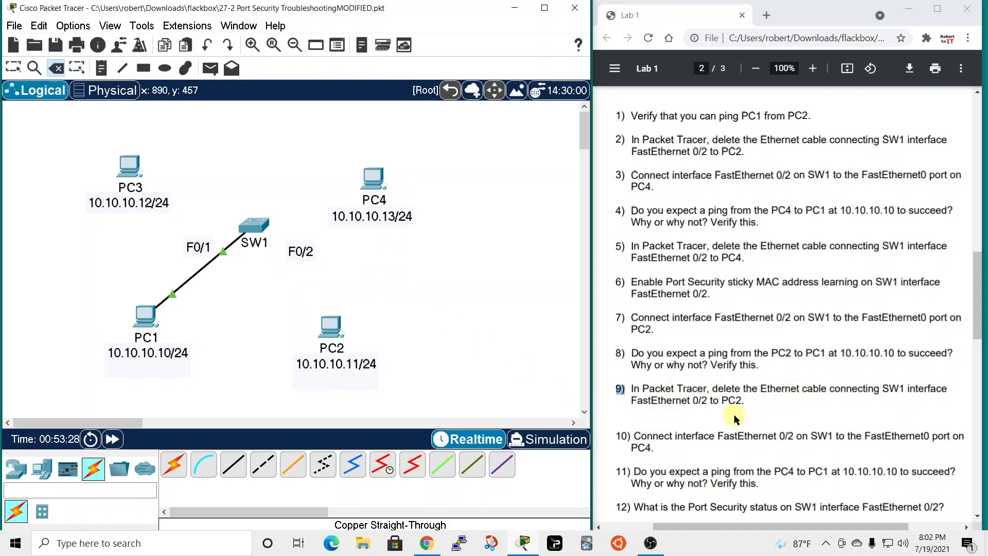
click(17, 75)
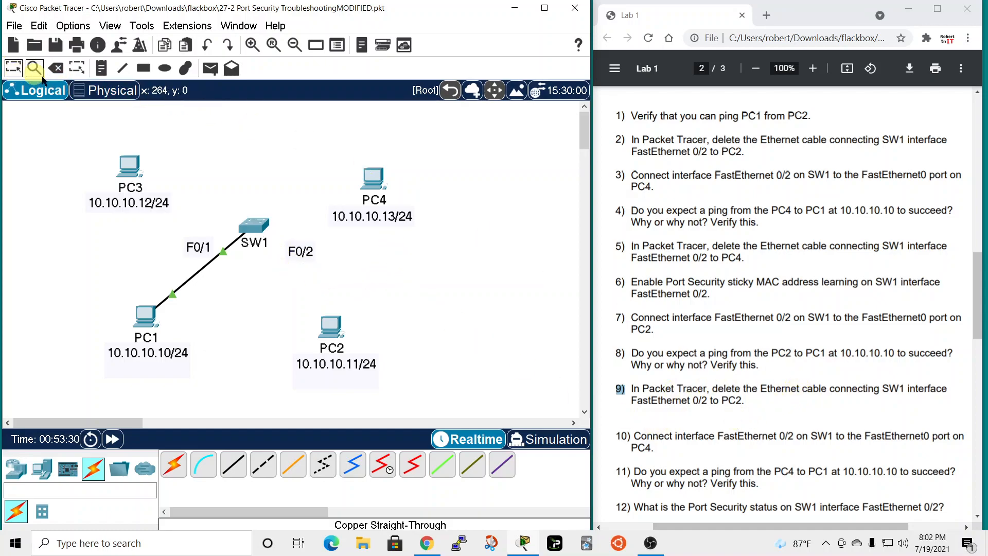
Connect SW1 FastEthernet0/2 to PC4 FastEthernet0 with a copper straight-through cable, as task 10 requires
scroll(747, 360, down, 3)
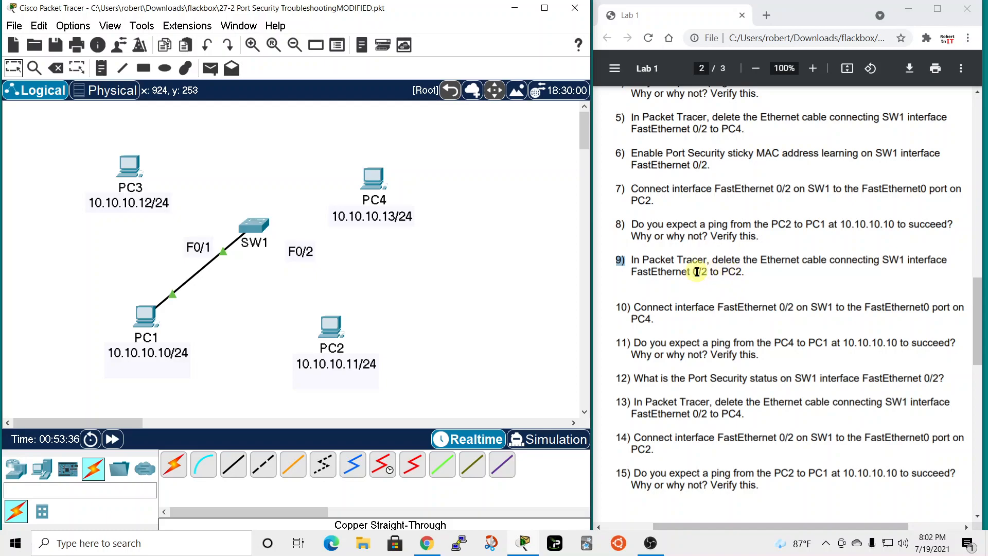
drag(614, 307, 631, 307)
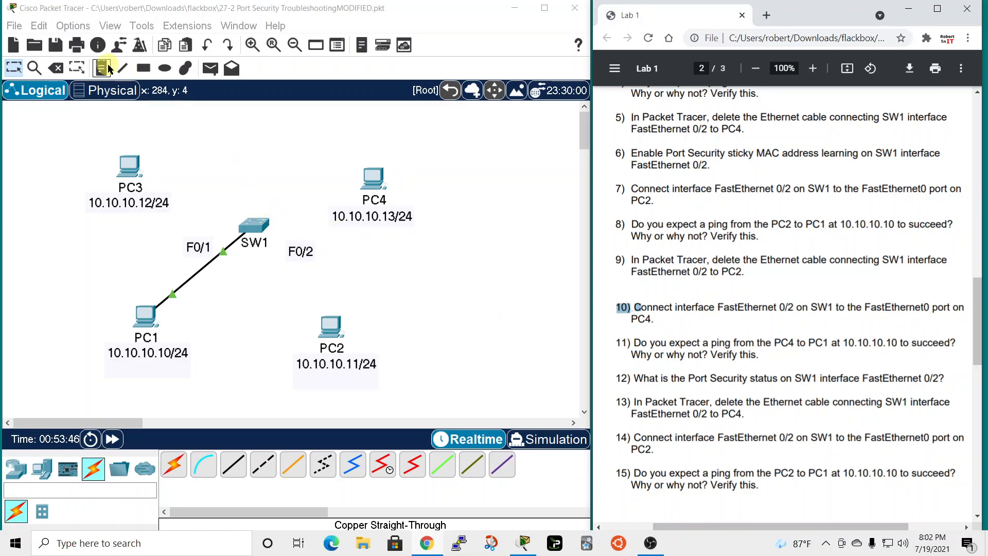
click(224, 470)
click(251, 226)
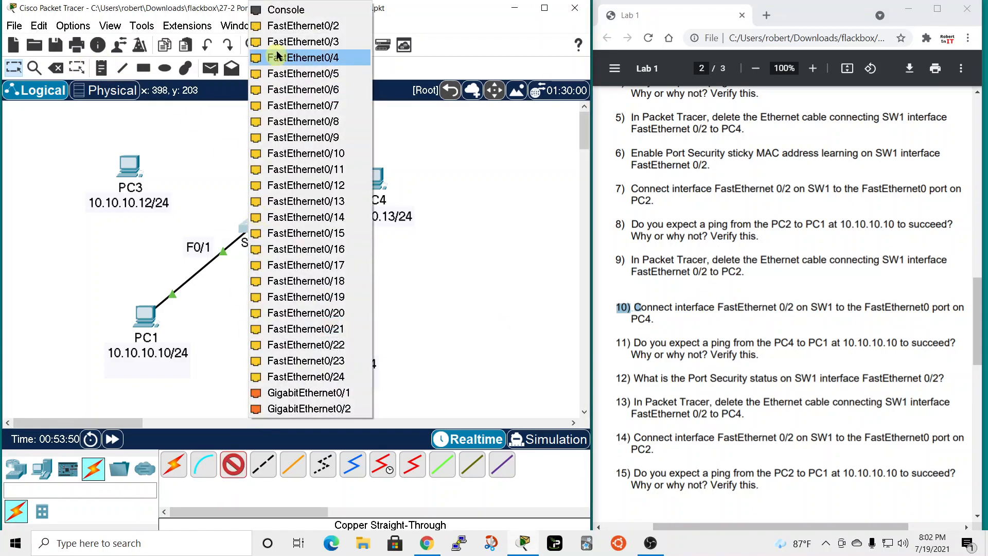
click(278, 26)
click(370, 178)
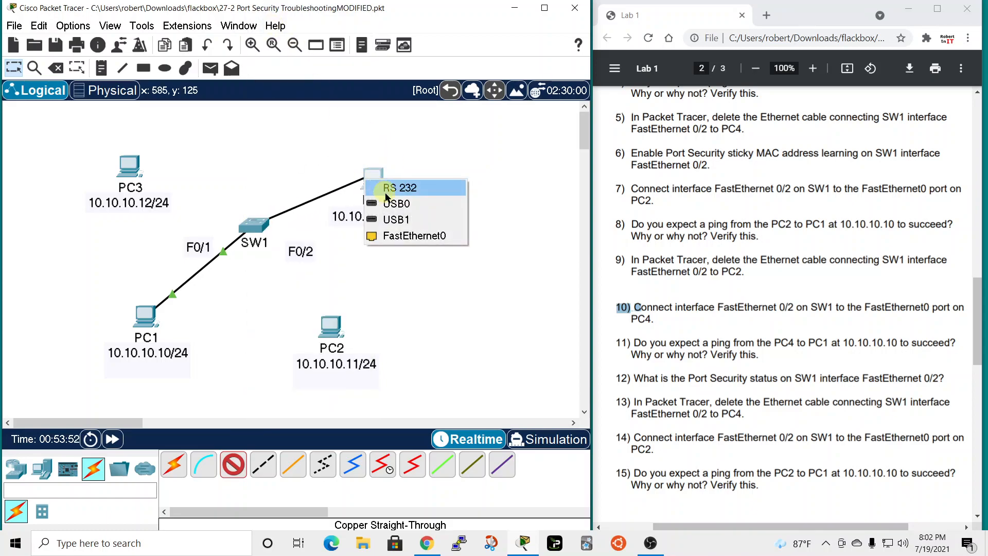
click(412, 236)
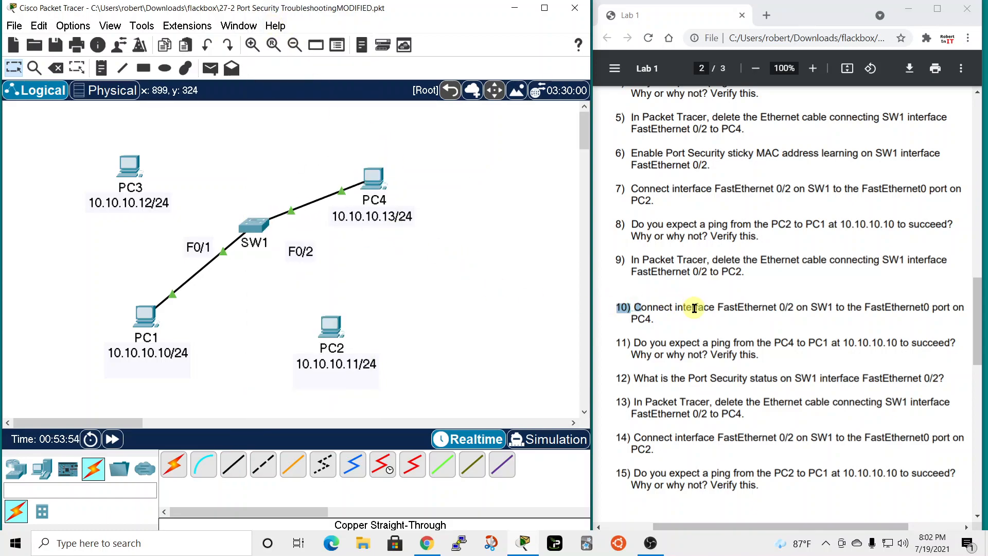
Ping PC1 at 10.10.10.10 from PC4's command prompt to verify task 11, and close the PC4 window
double_click(621, 343)
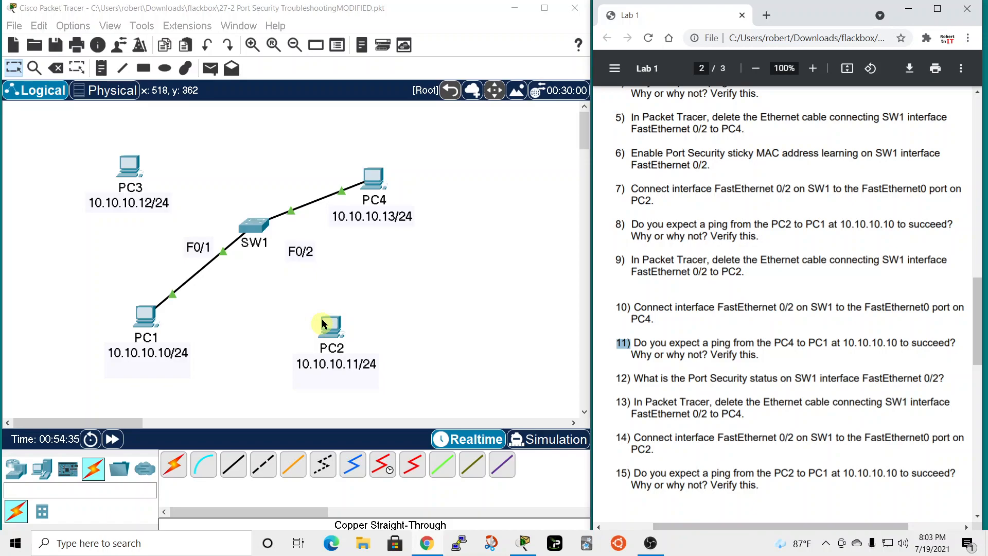
click(372, 190)
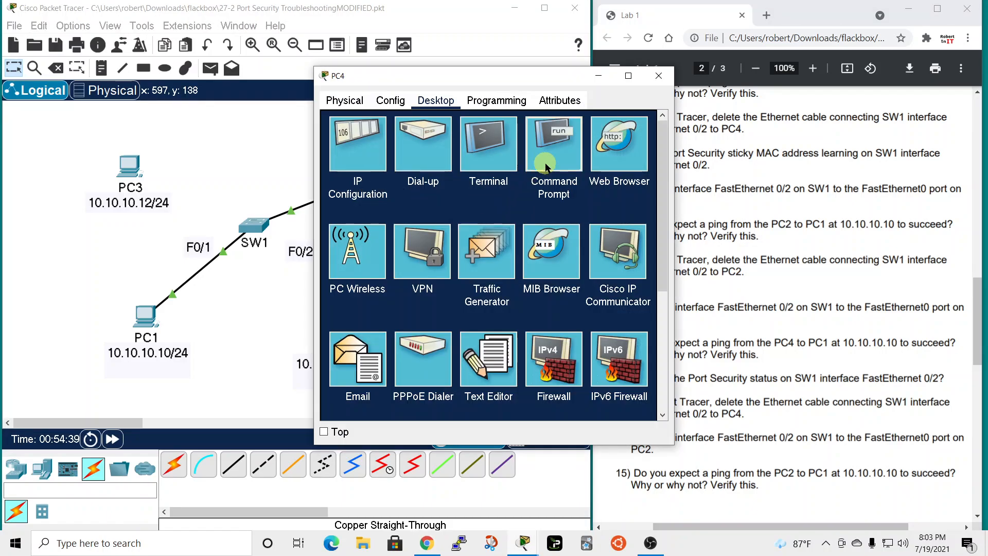
click(554, 147)
scroll(567, 377, down, 7)
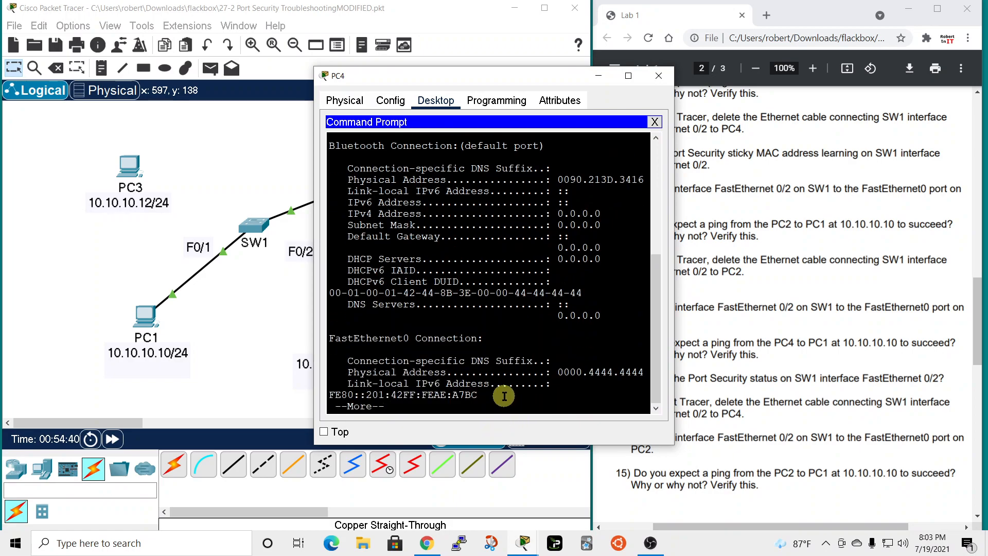
key(Return)
key(space)
key(Up)
key(Up)
key(Return)
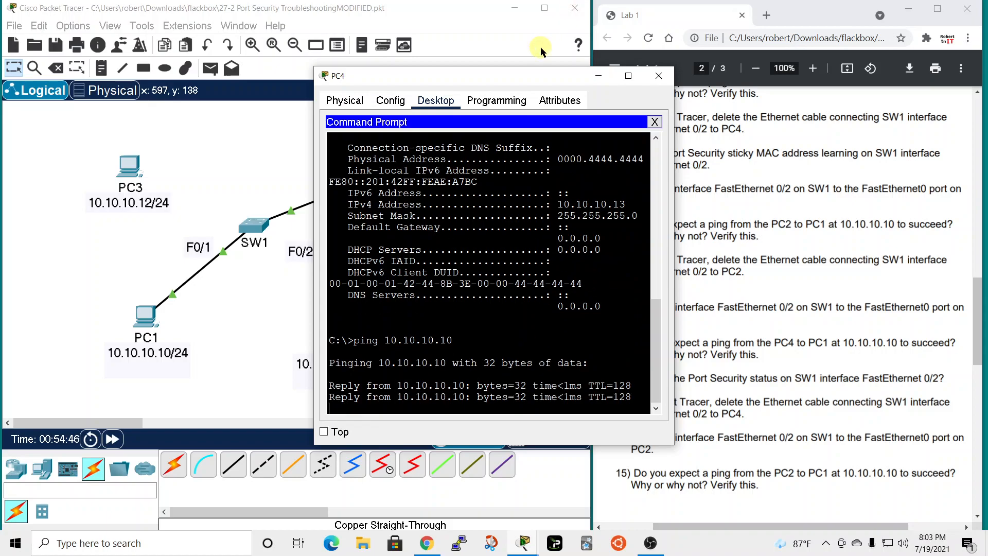
drag(542, 76, 429, 52)
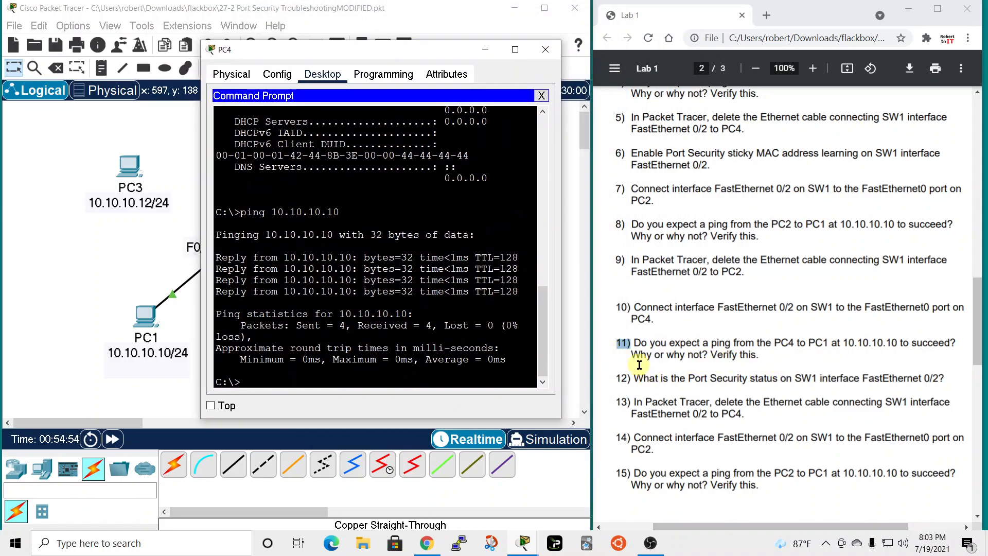
click(545, 50)
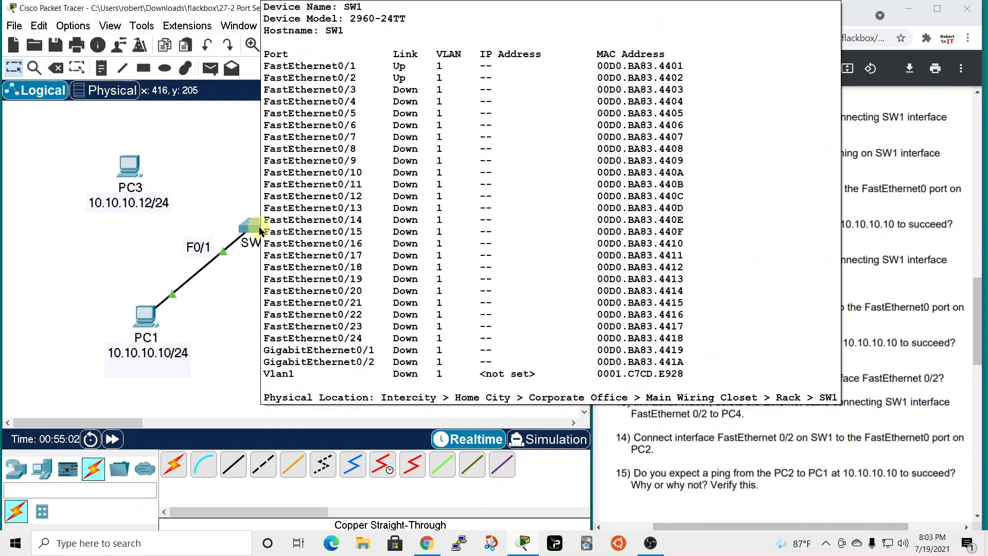
Rerun show port-security interface fastEthernet 0/2 on SW1 to check the port's status for task 12
click(254, 228)
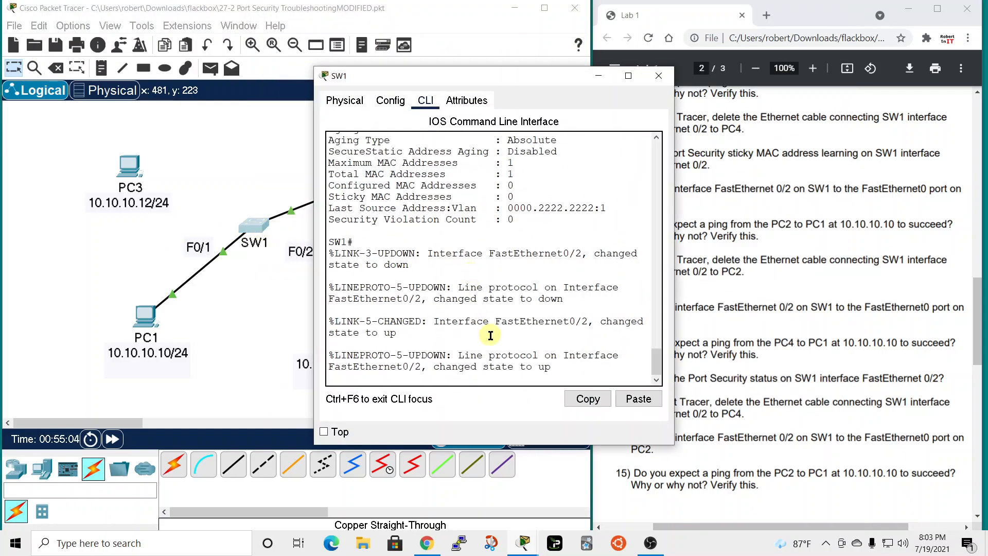
key(Return)
key(Up)
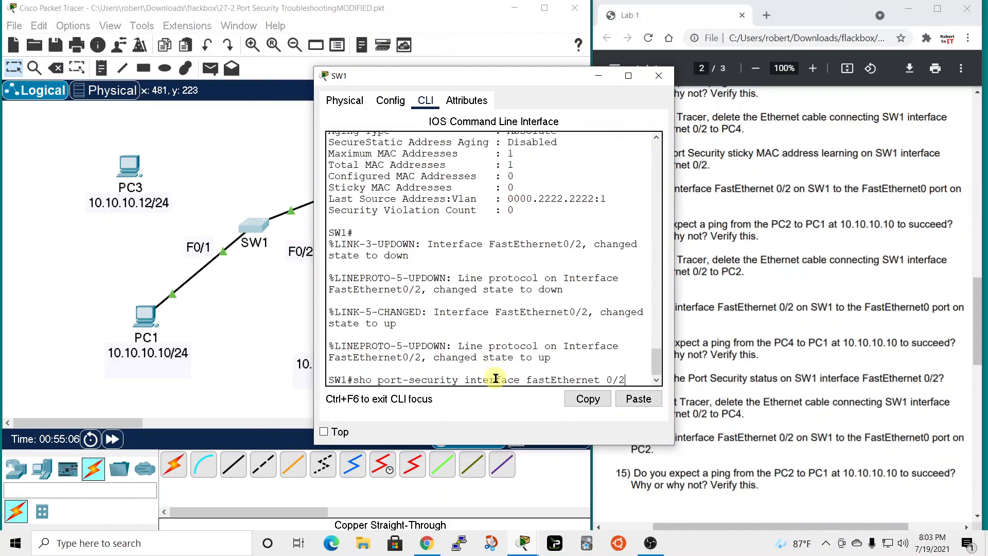
key(Up)
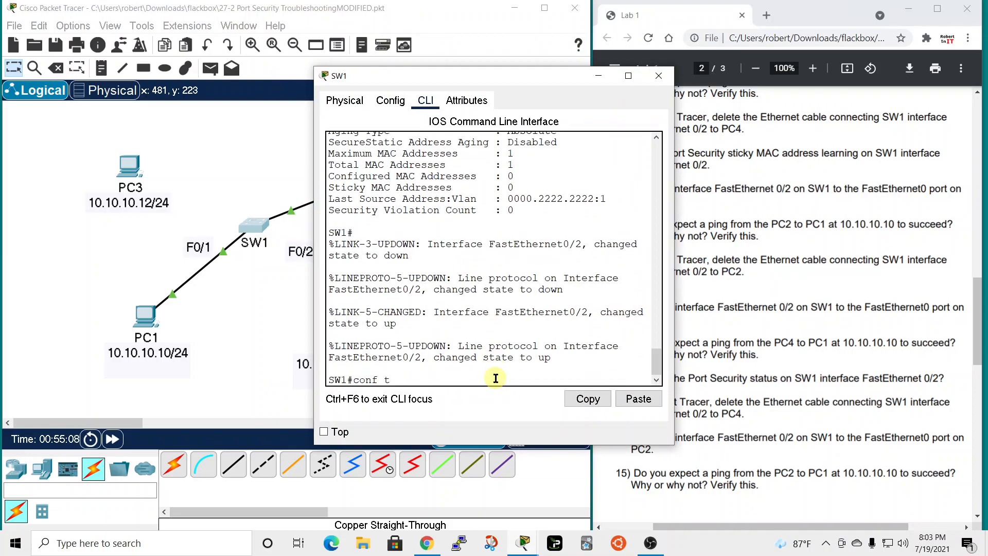
key(Down)
key(Return)
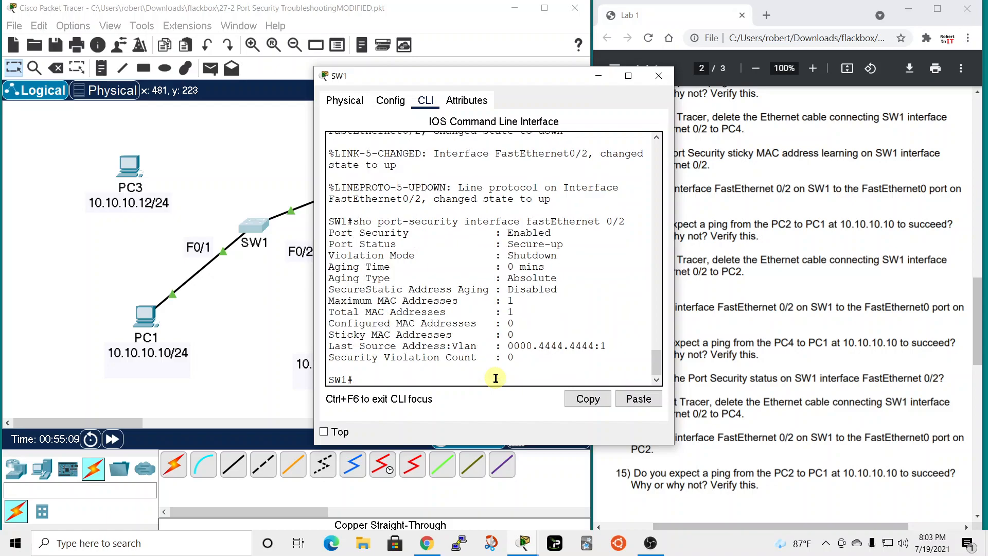
Review the sticky MAC address configuration for FastEthernet 0/2 in SW1's earlier console output, and close the SW1 window
drag(521, 76, 534, 126)
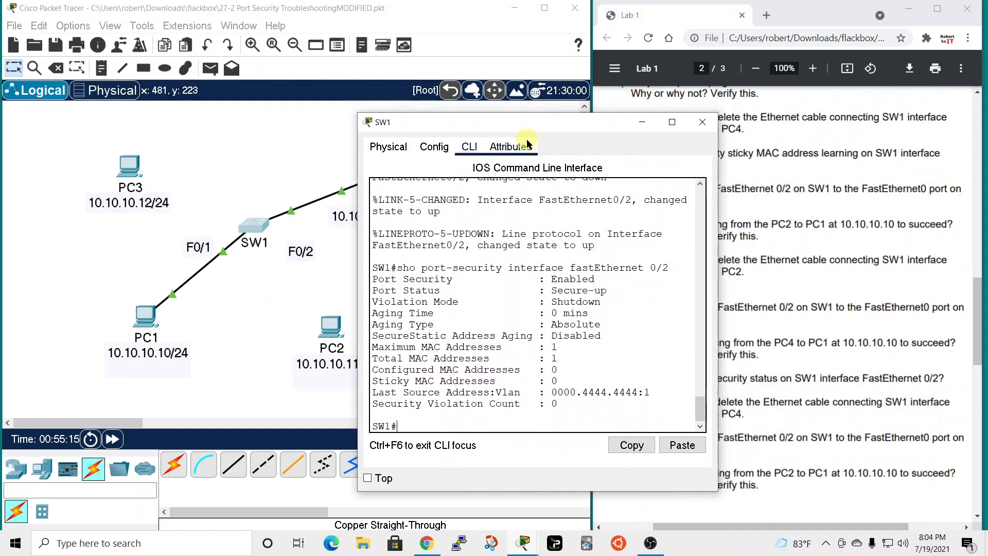
scroll(505, 291, up, 10)
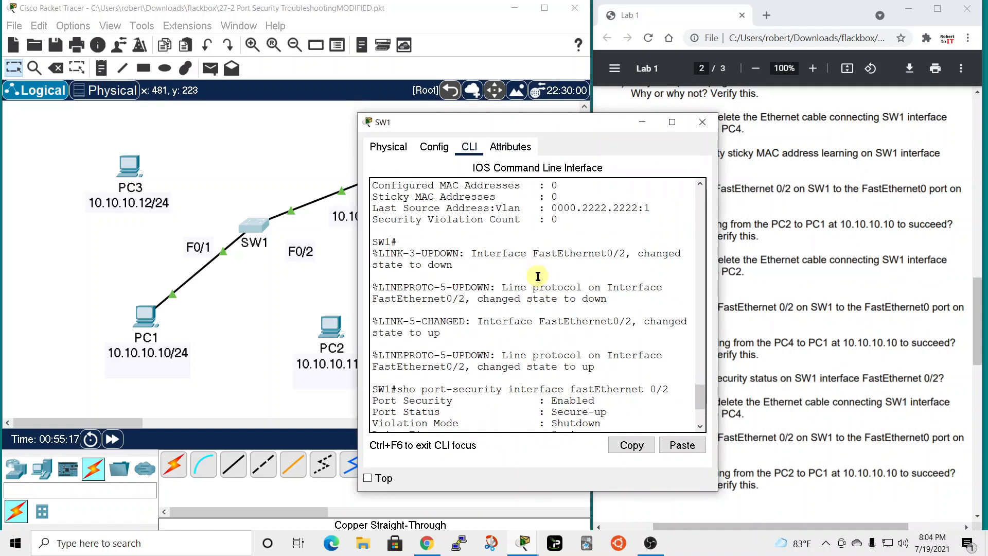
scroll(544, 282, up, 6)
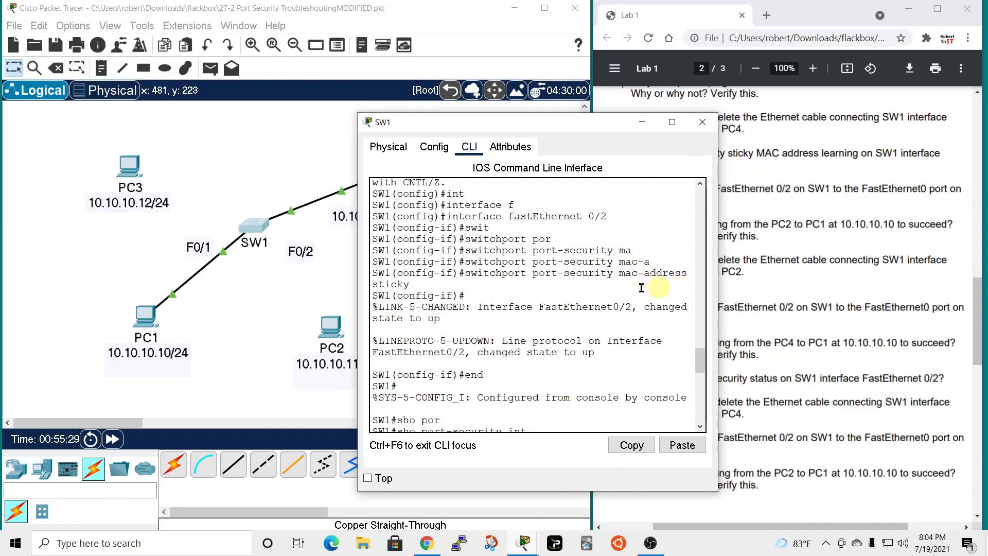
click(695, 122)
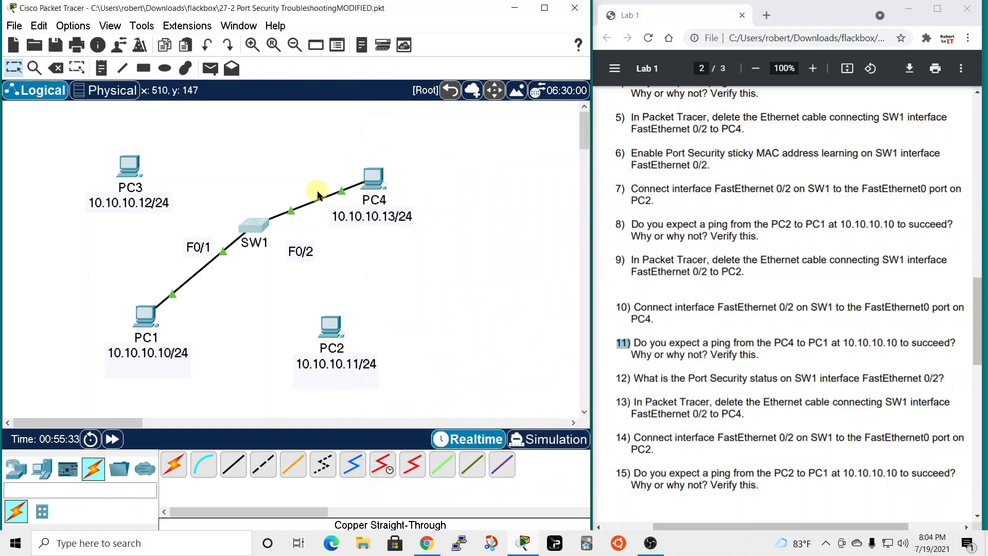
Delete the cable connecting SW1 FastEthernet 0/2 to PC4, as task 13 requires, and return to selection mode
click(55, 67)
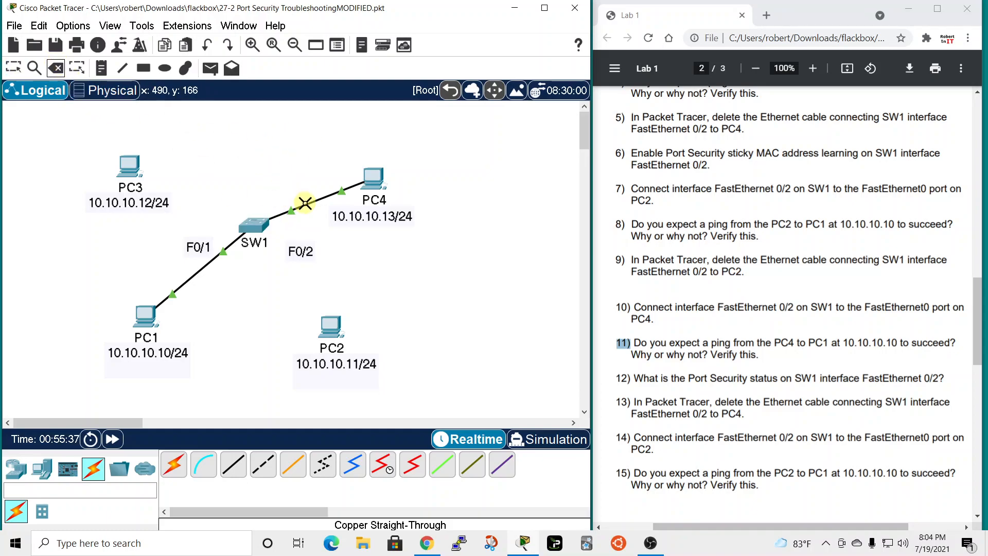
click(305, 202)
click(15, 70)
Connect SW1 FastEthernet0/2 to PC2 FastEthernet0 with a copper straight-through cable, as task 14 requires
click(233, 465)
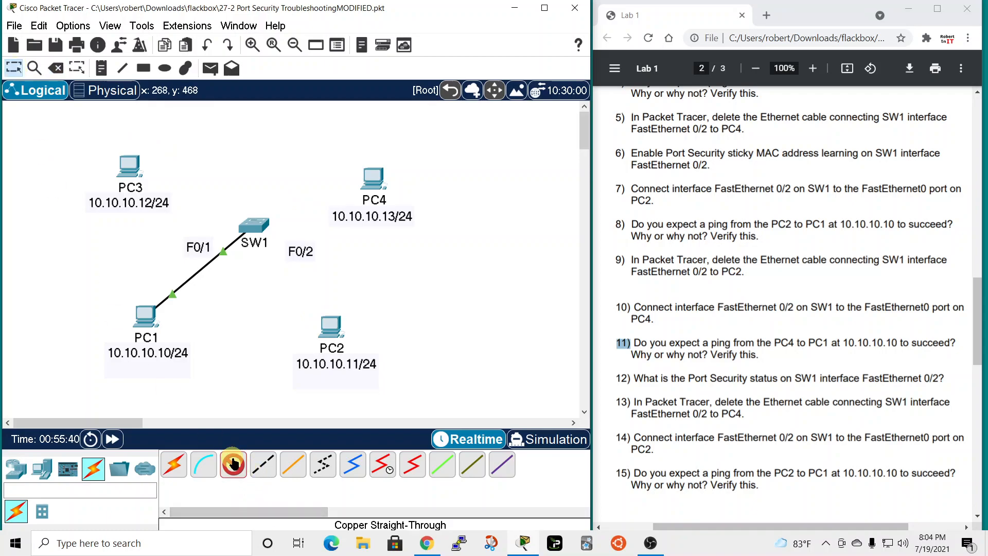
click(260, 226)
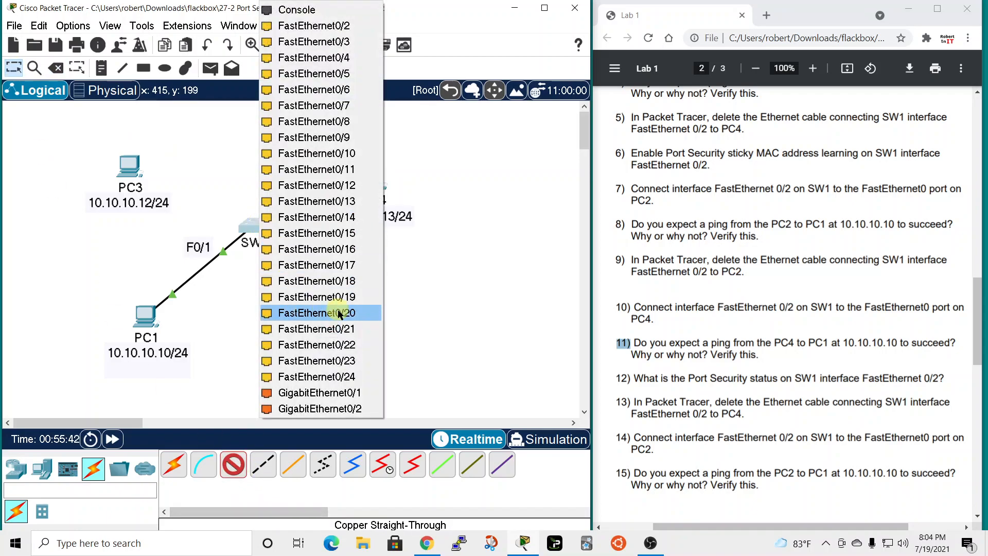
click(312, 26)
click(330, 326)
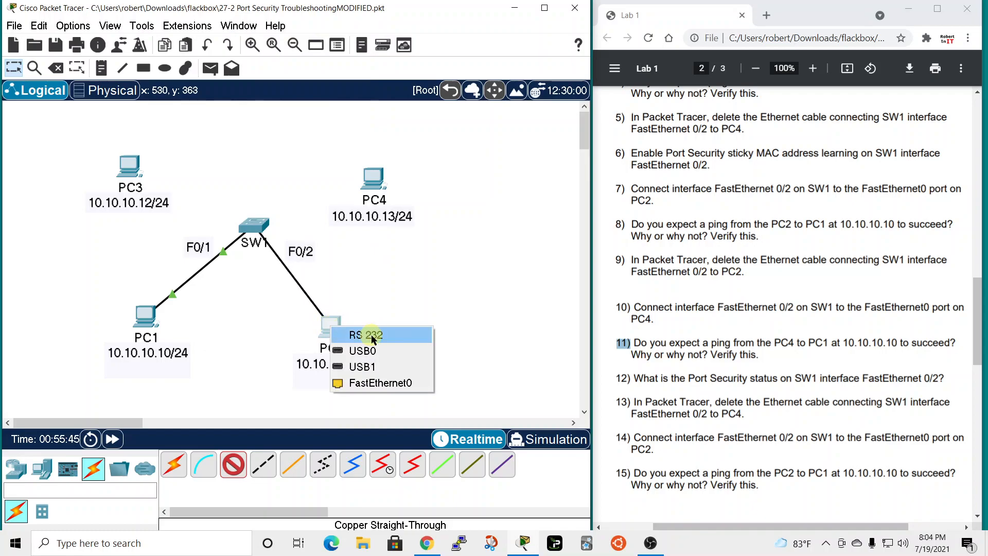
click(365, 383)
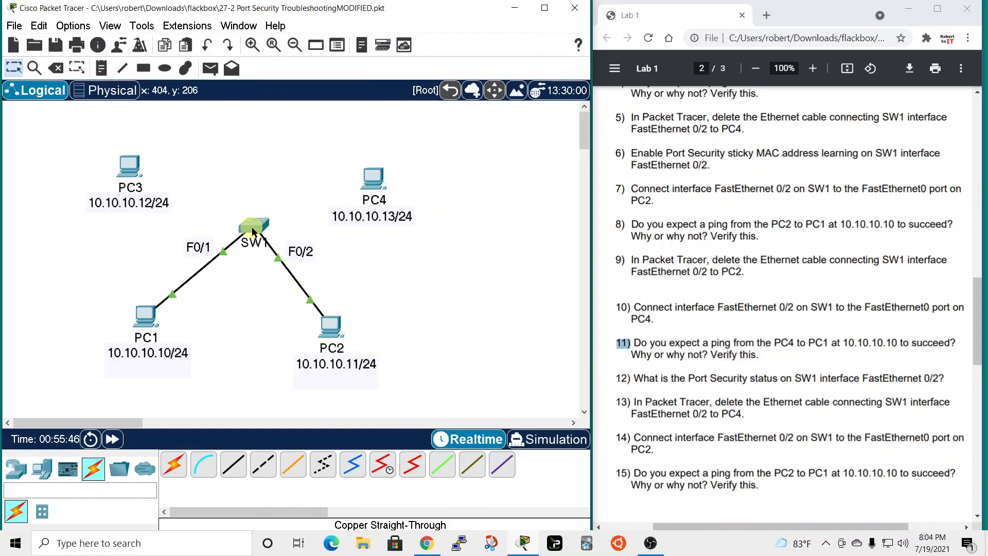
Ping PC1 at 10.10.10.10 from PC2's command prompt to verify task 15, and close the PC2 window
click(330, 324)
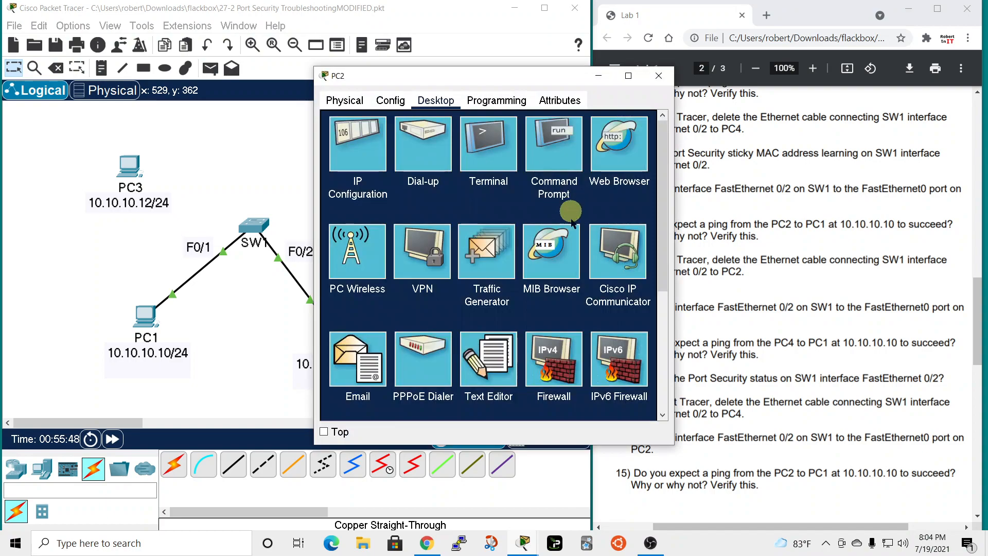
click(552, 149)
key(Up)
key(Return)
key(Up)
key(Return)
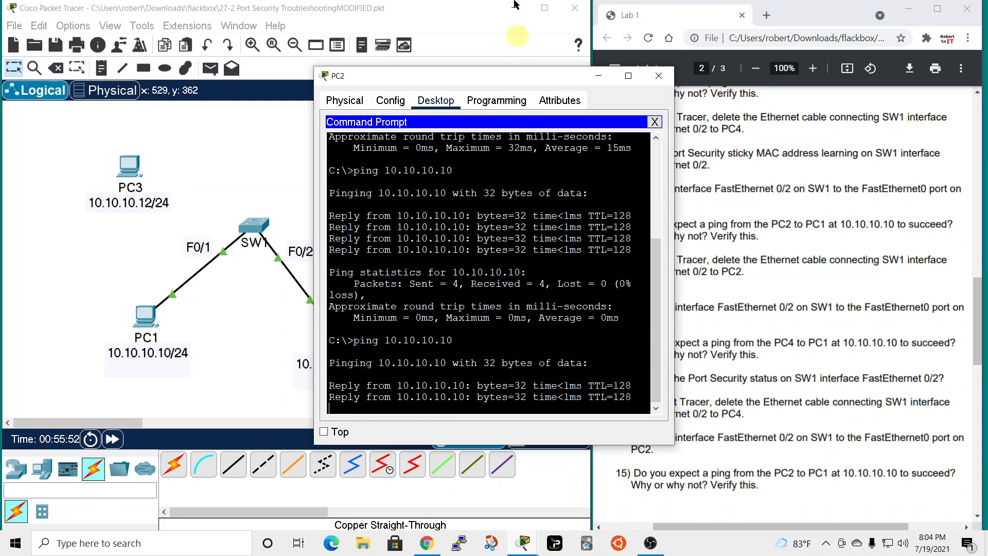
click(656, 116)
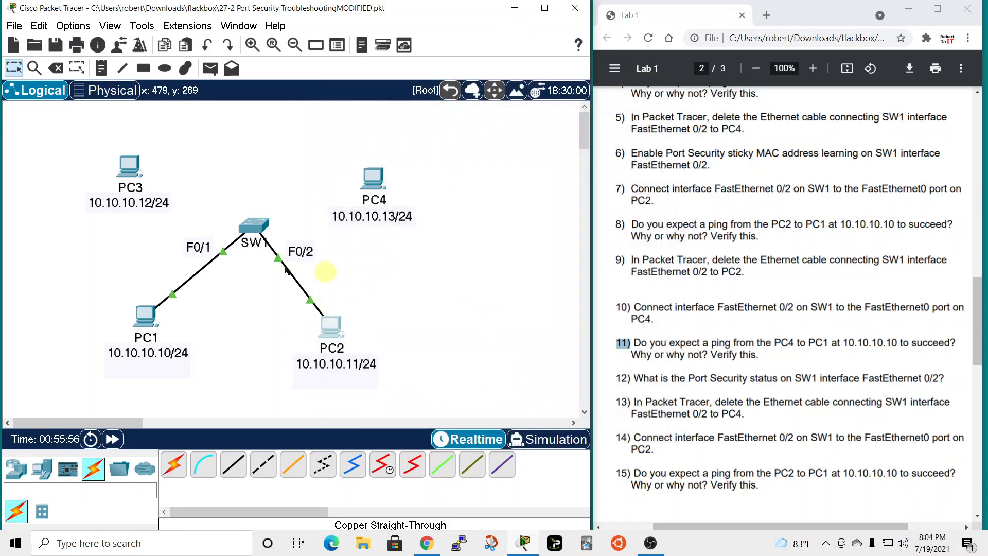
Rerun show port-security interface fastEthernet 0/2 on SW1 with PC2 attached, and close the SW1 window after reading the status
click(254, 226)
click(420, 384)
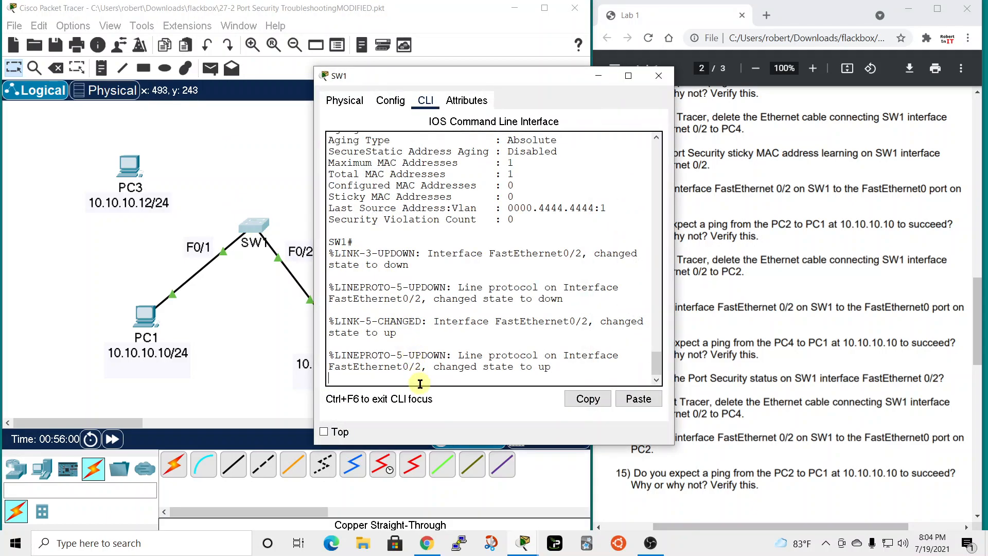
key(Return)
key(Up)
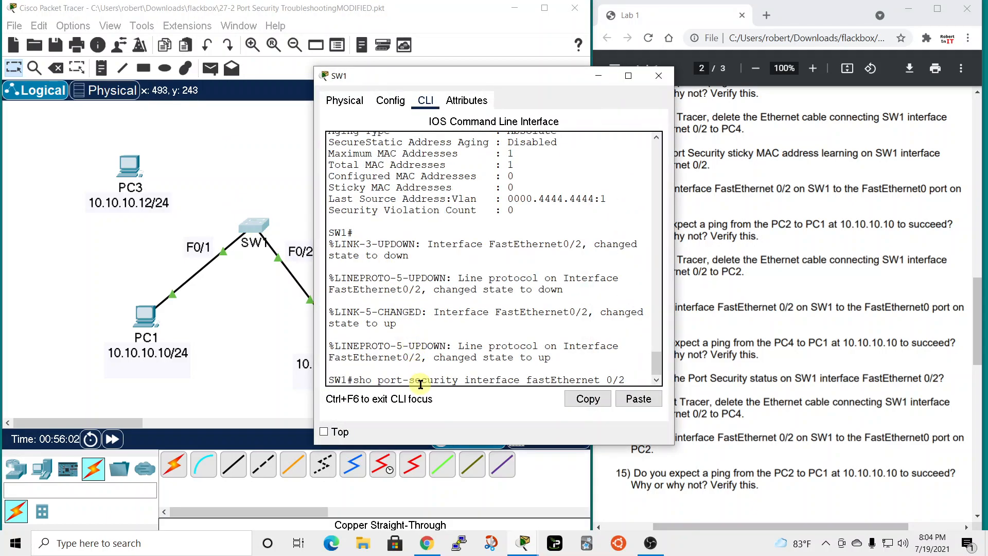
key(Return)
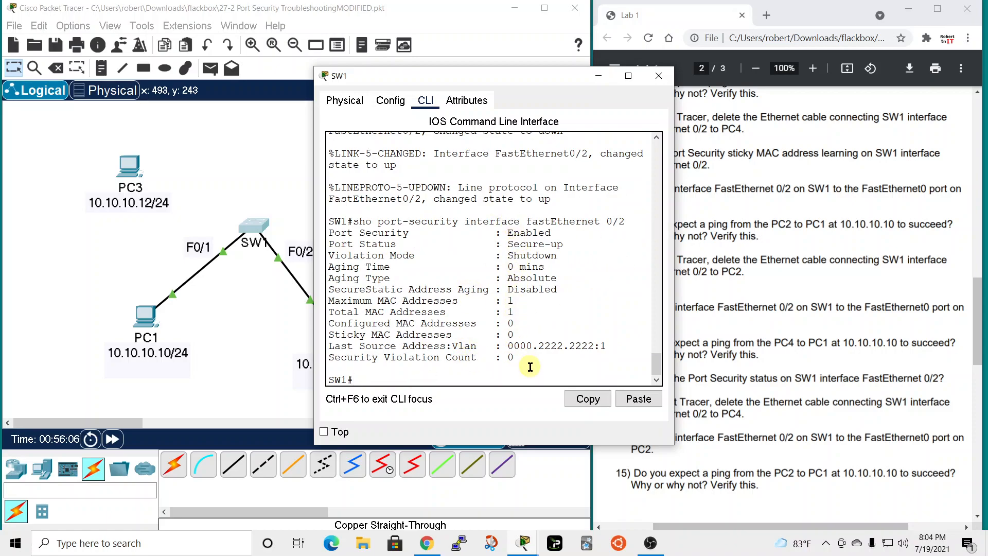
drag(522, 84, 446, 78)
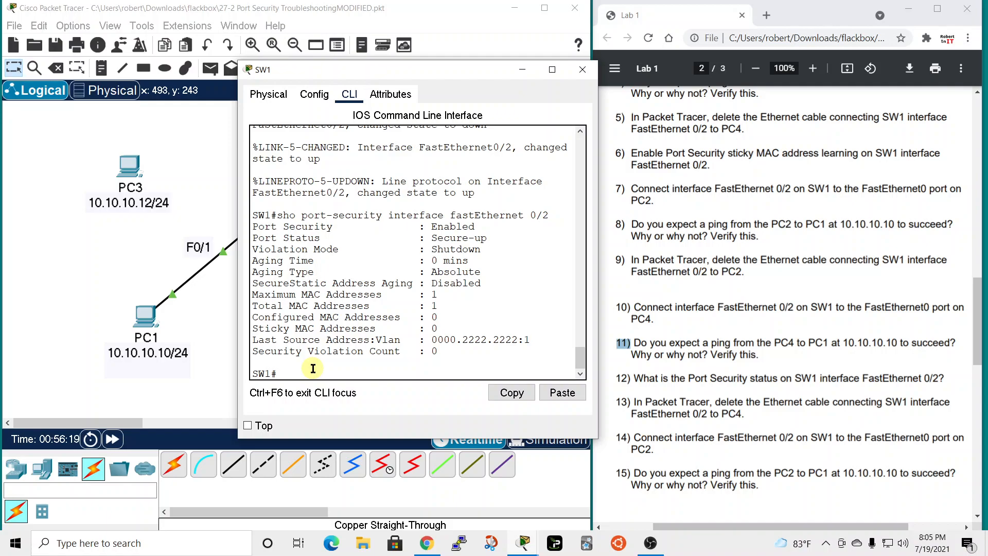
click(583, 70)
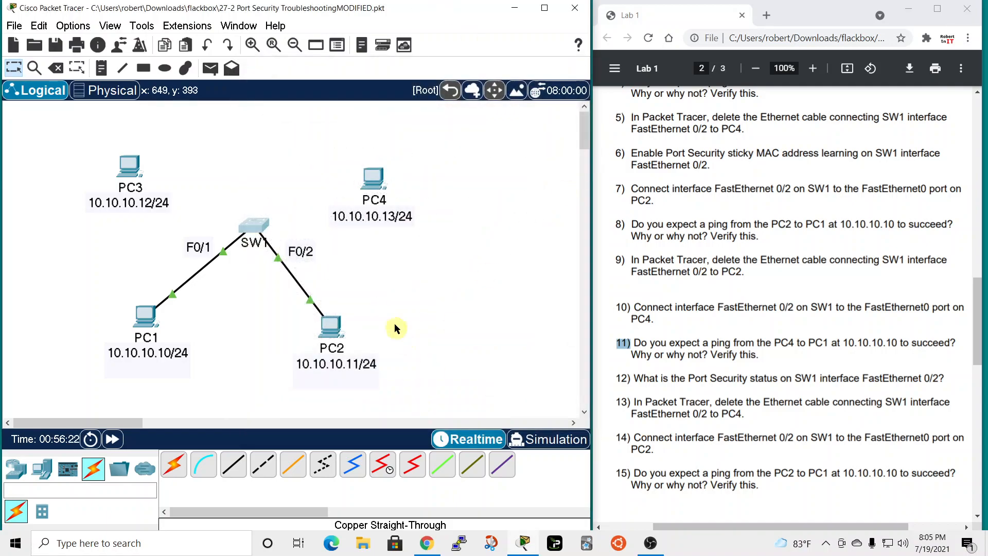
Open SW1's command line and enter global configuration mode with conf t
click(254, 225)
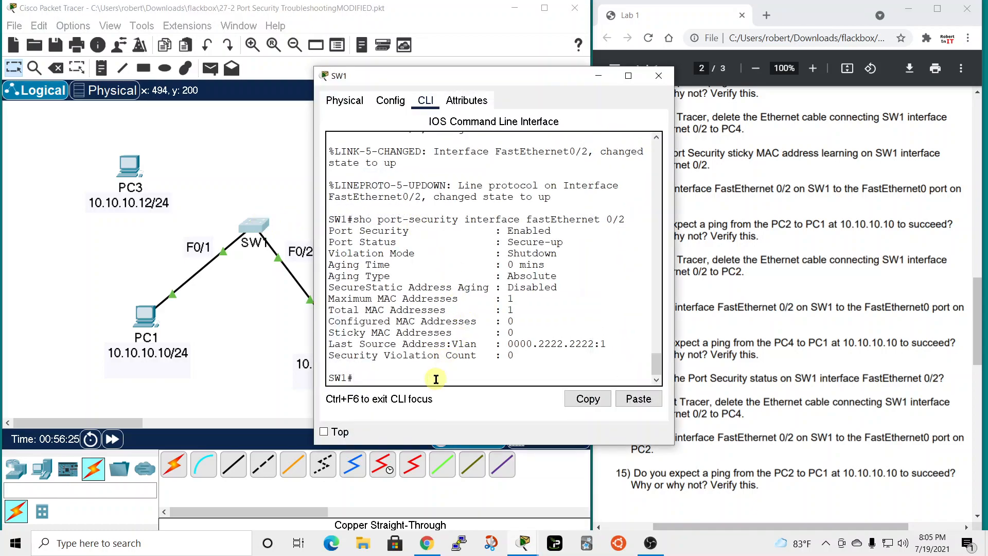
text(switch)
key(Tab)
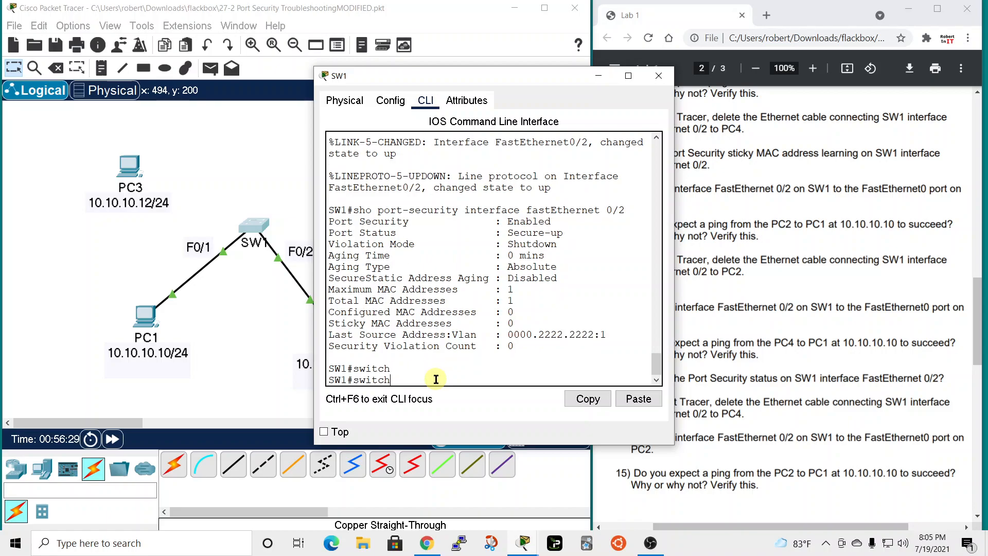
key(BackSpace)
key(BackSpace)
text(conf t)
key(Return)
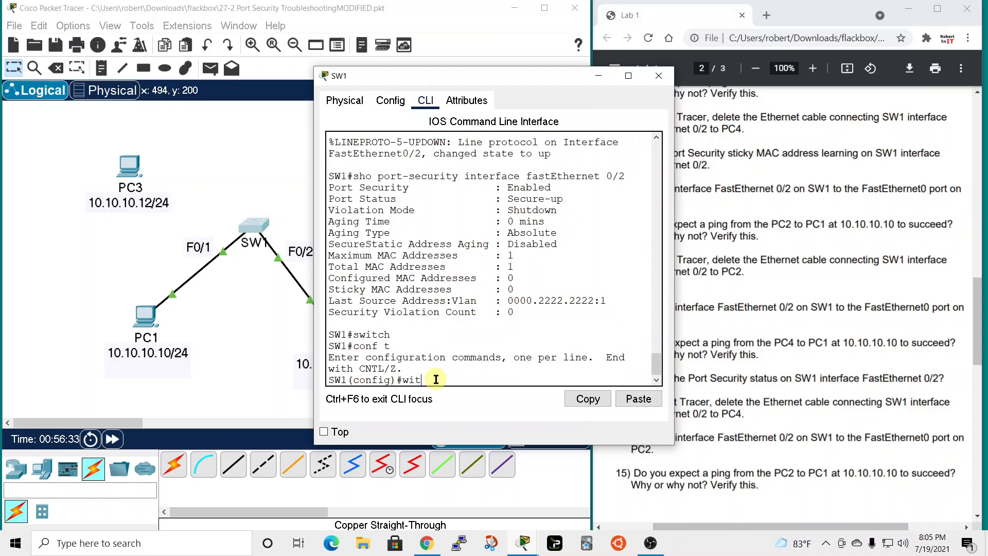
Try to run switchport mode access from SW1's global configuration mode
text(swit)
key(Tab)
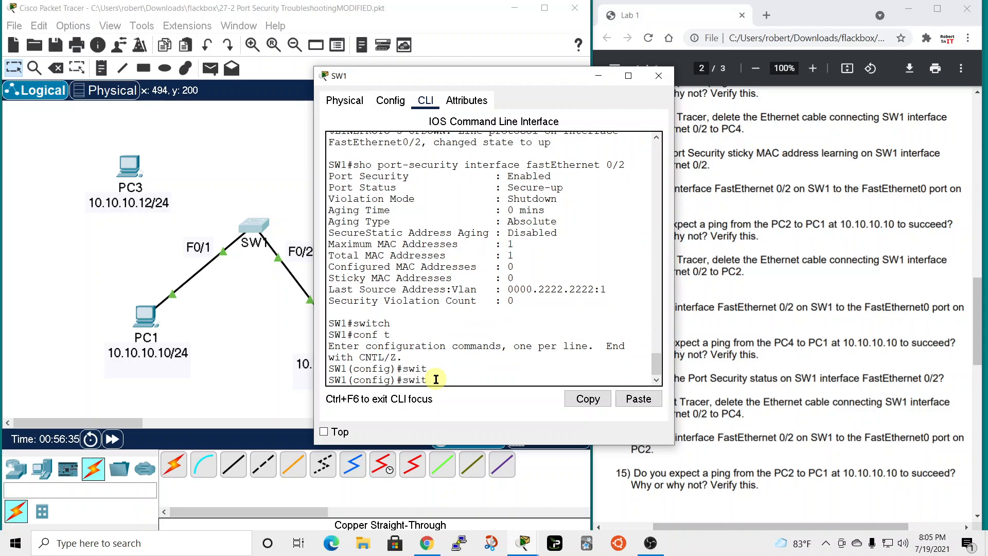
text(chport)
key(Tab)
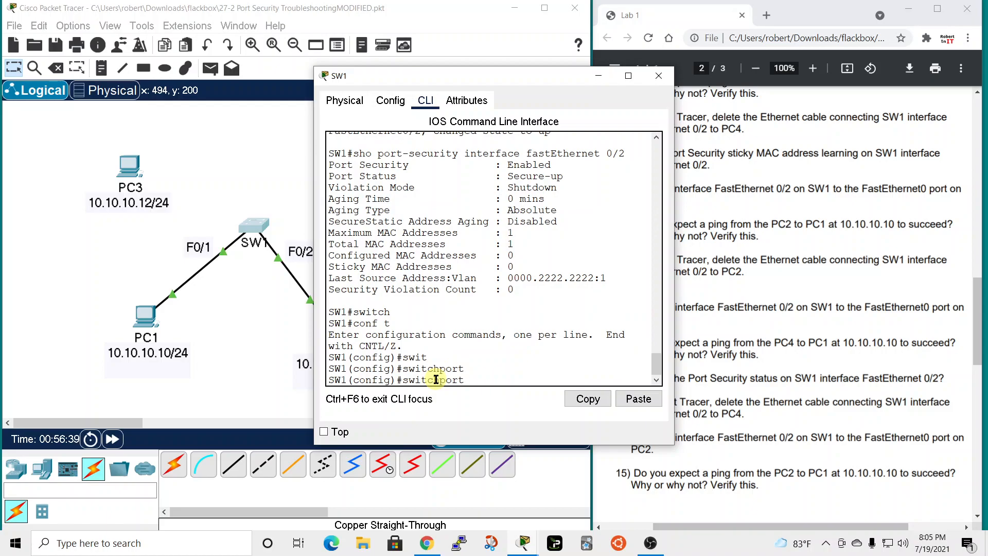
text(mode access)
key(Return)
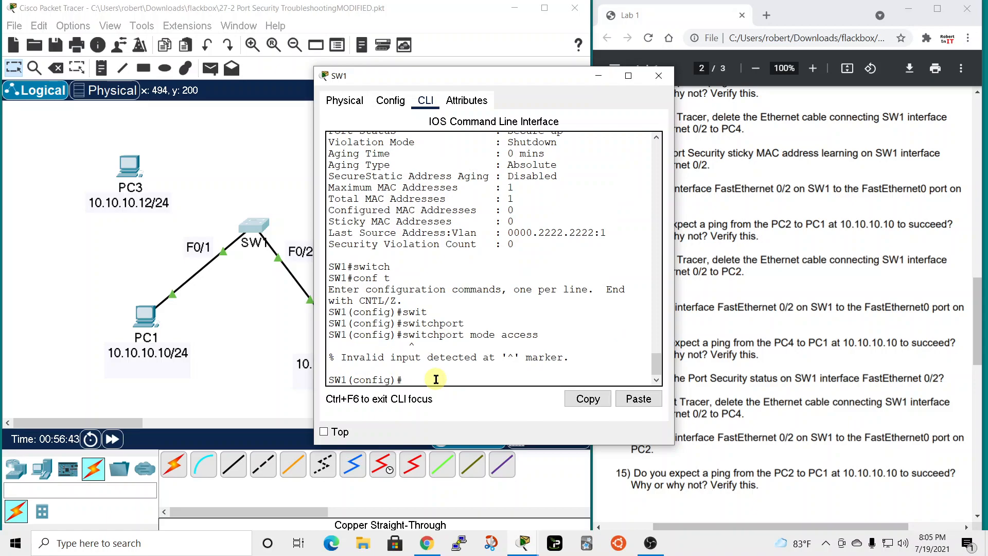
Request the context help for the switchport command in SW1's global configuration mode
key(Up)
key(BackSpace)
key(BackSpace)
key(BackSpace)
key(BackSpace)
key(BackSpace)
key(BackSpace)
key(BackSpace)
key(BackSpace)
key(BackSpace)
text(??)
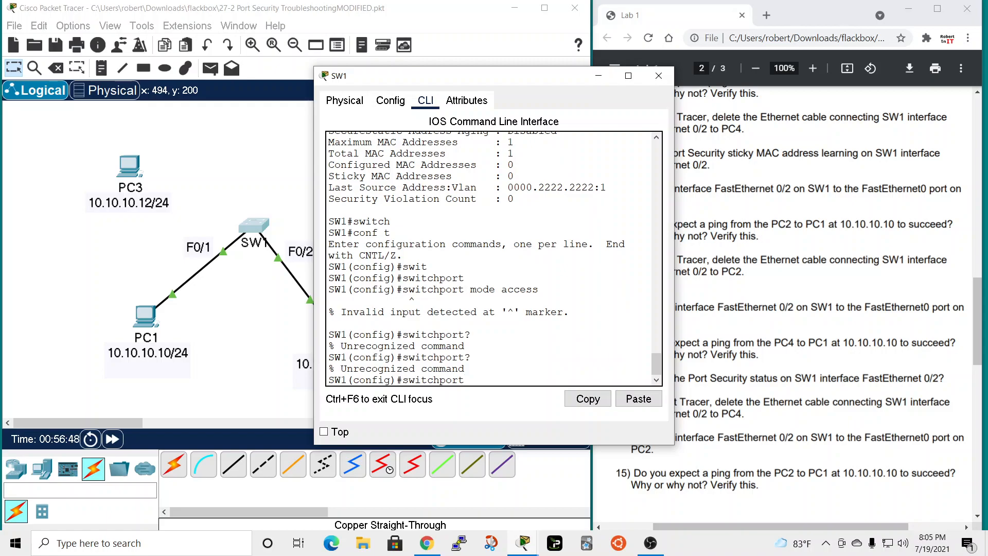
Exit to privileged EXEC mode with end, request help for switch there, and re-enter global configuration mode
key(BackSpace)
key(BackSpace)
key(BackSpace)
key(BackSpace)
key(BackSpace)
key(BackSpace)
key(BackSpace)
key(BackSpace)
key(BackSpace)
text(end)
key(Return)
key(Return)
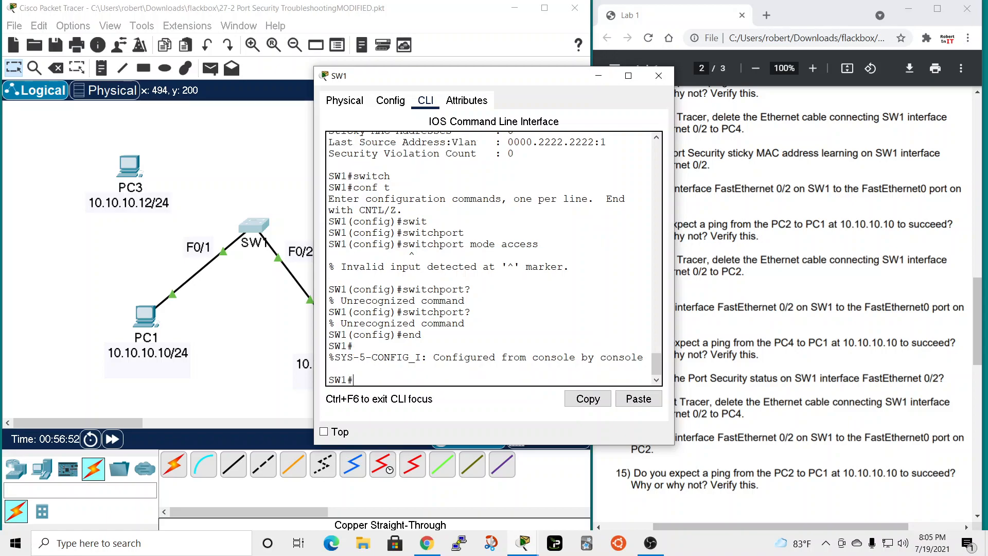
text(switch?)
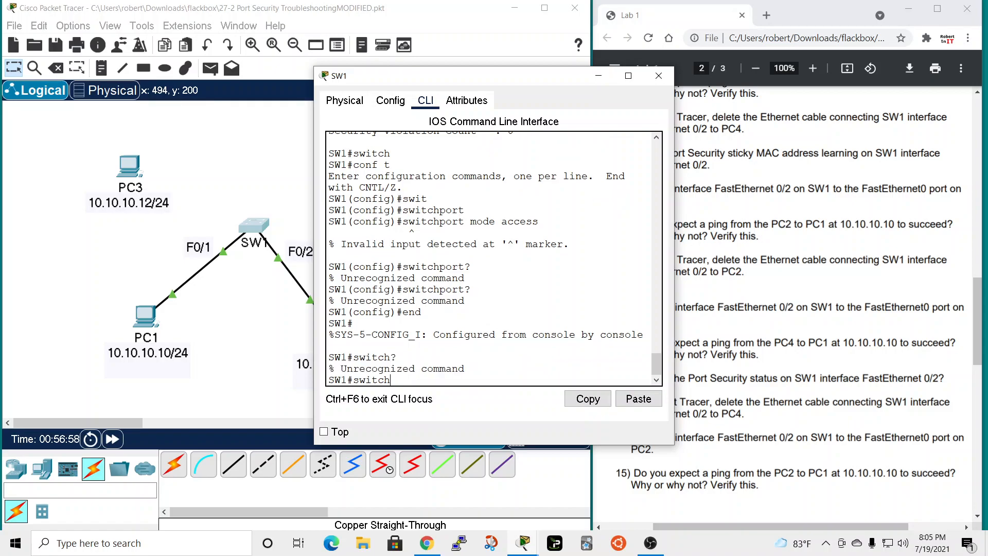
key(BackSpace)
key(BackSpace)
text(conf t)
key(Return)
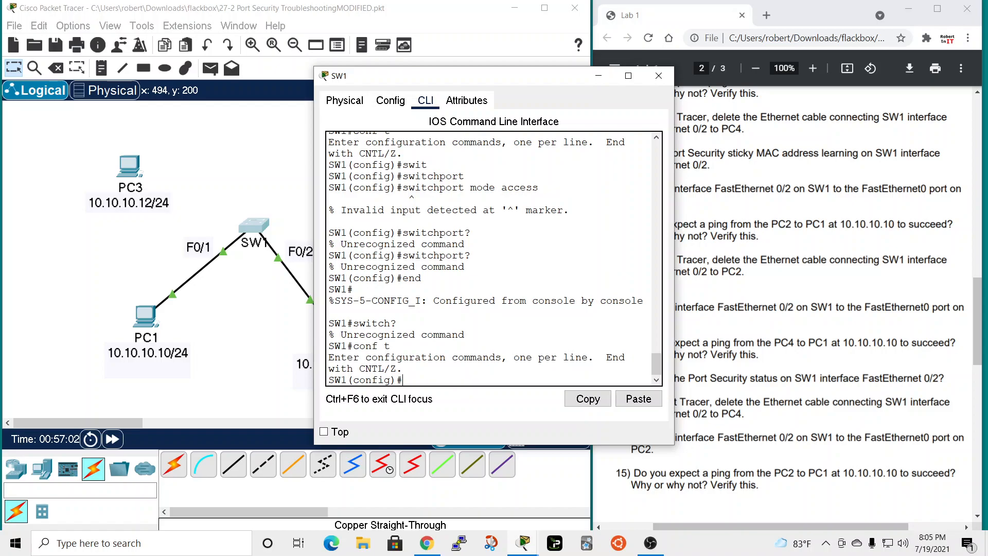
Enter interface configuration mode for fastEthernet 0/2 on SW1
text(int)
key(Tab)
text(fas)
key(Tab)
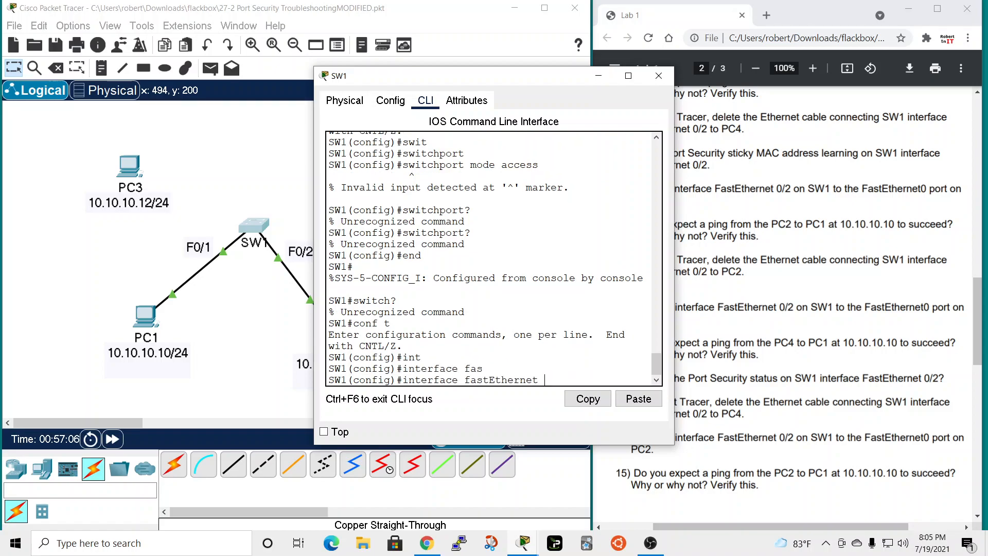
text(0/2)
key(Return)
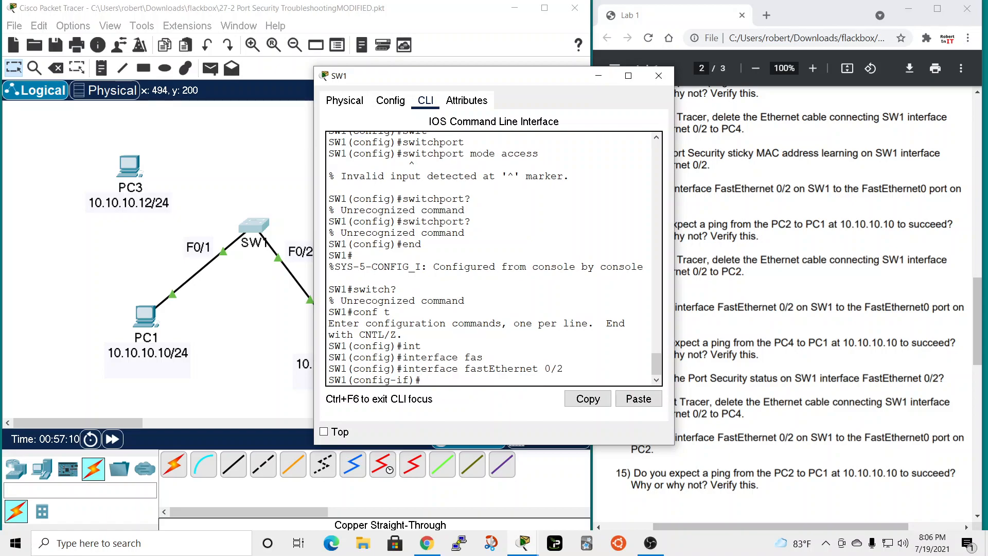
List the switchport options for FastEthernet 0/2, set the port with switchport mode access, and close the SW1 window
text(swit?)
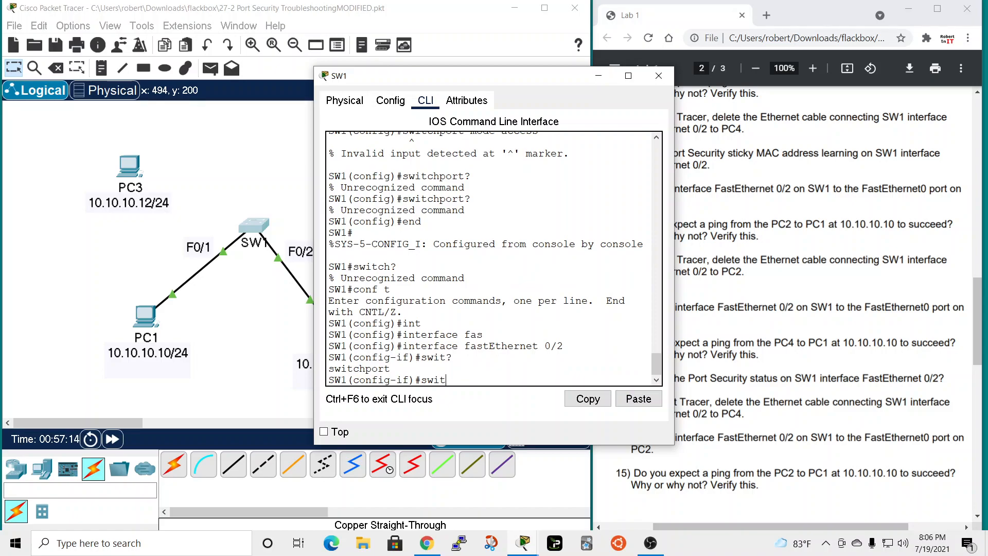
key(Tab)
text(?)
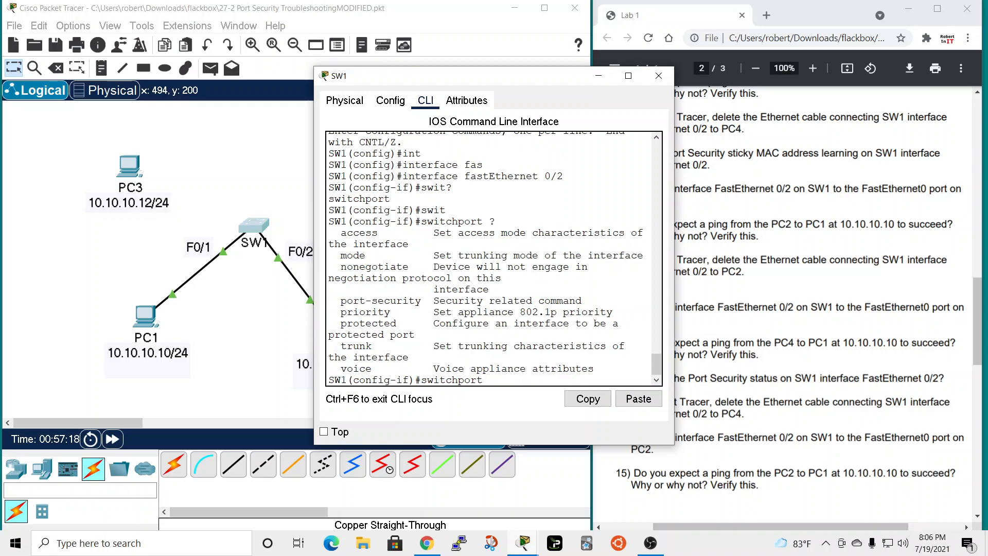
text(mode access)
key(Return)
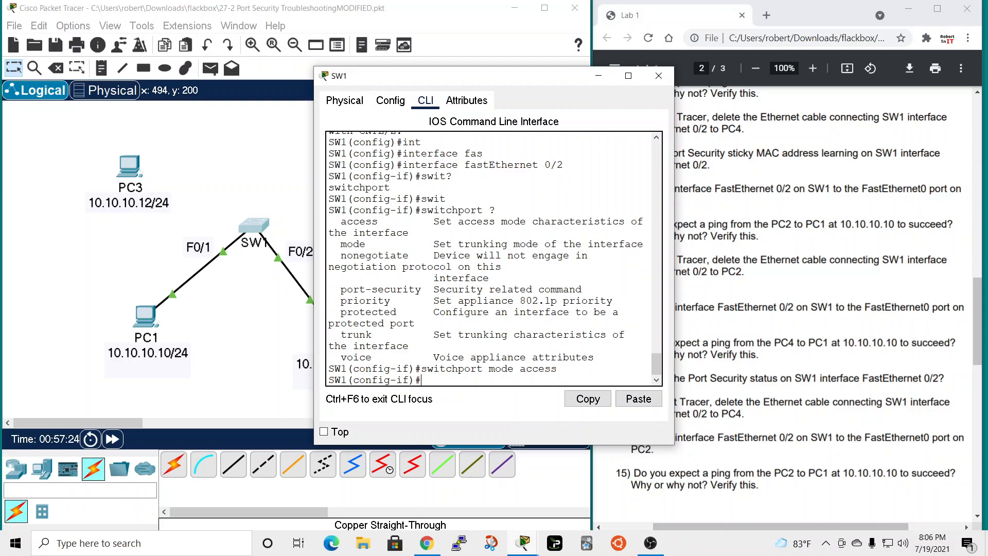
drag(503, 81, 603, 66)
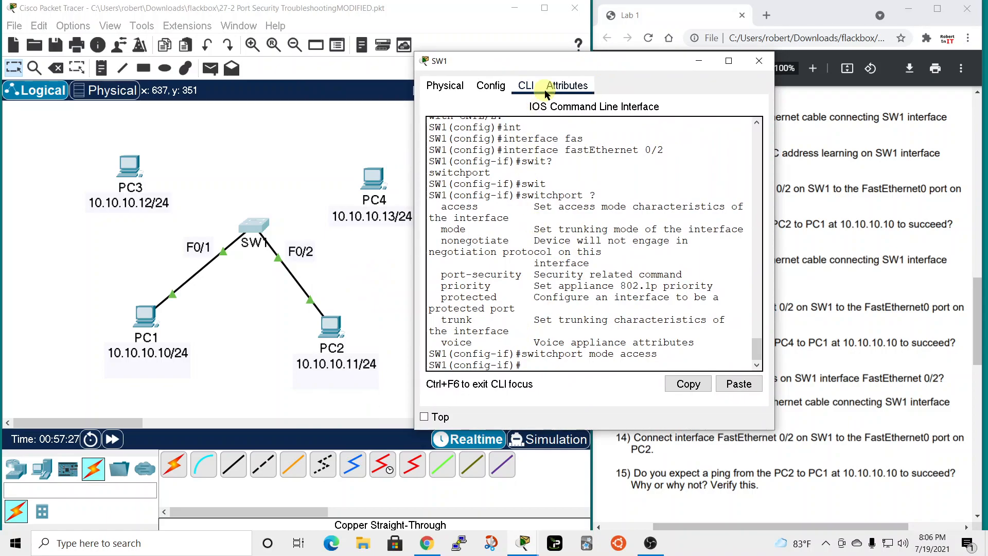
drag(603, 61, 405, 90)
click(560, 89)
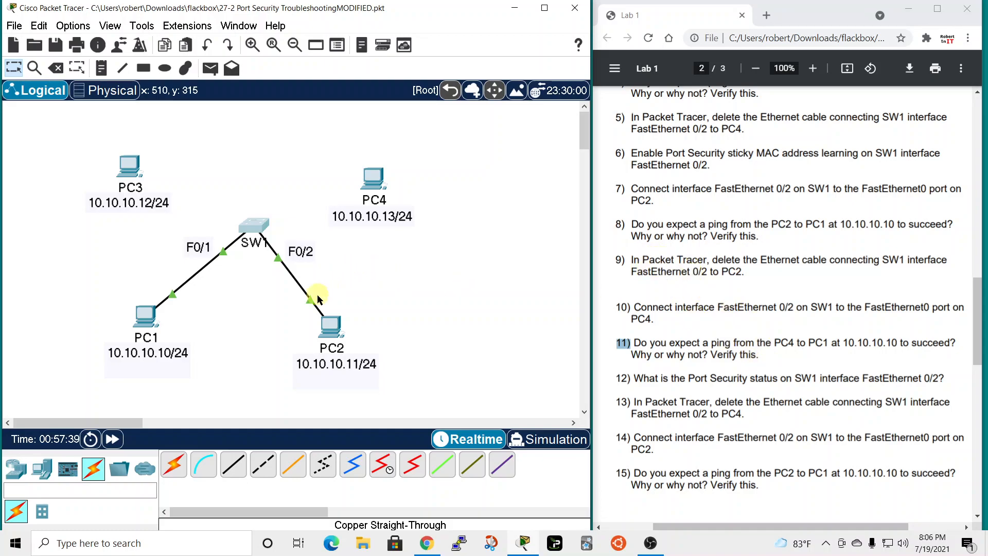
Delete the Ethernet cable between SW1 FastEthernet 0/2 and PC2, leaving SW1 itself in place
click(56, 68)
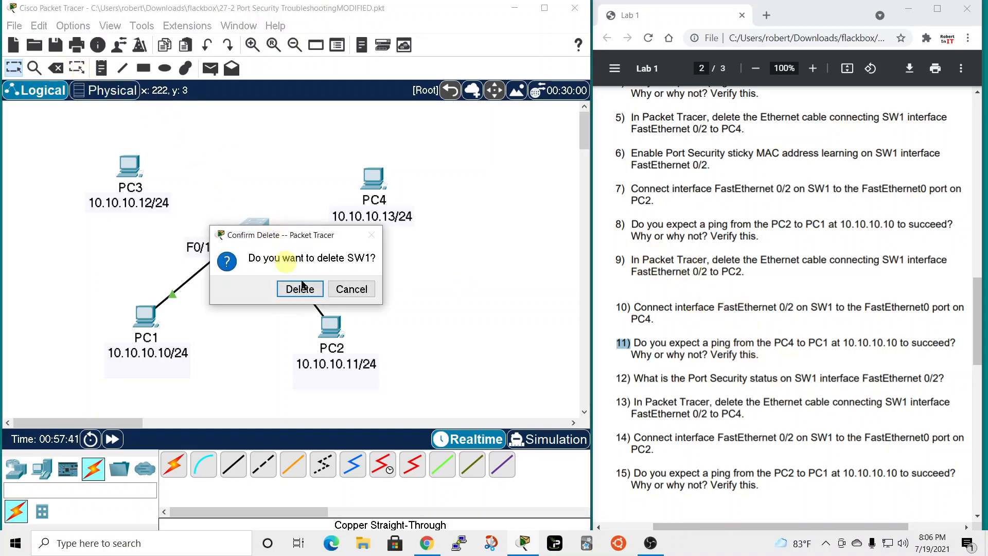
click(352, 290)
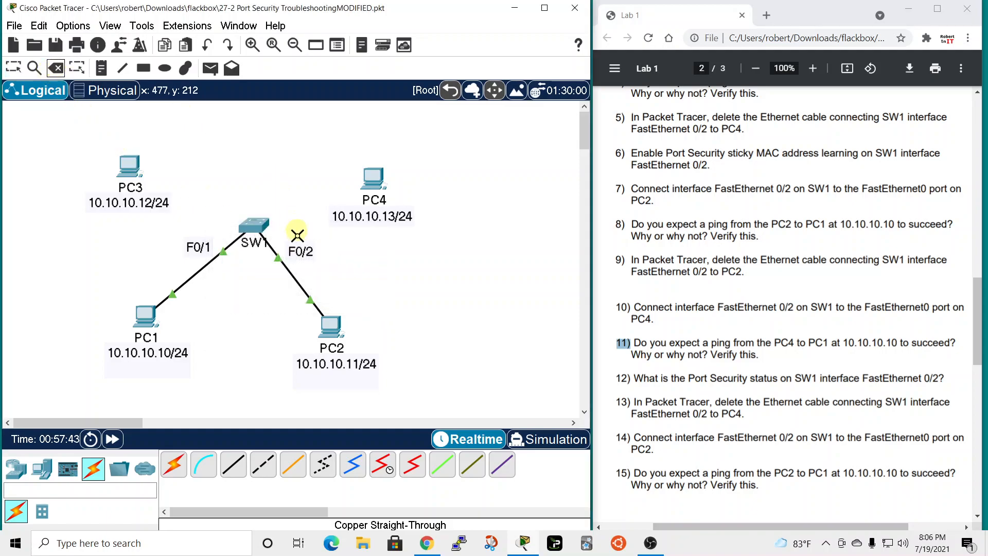
click(281, 260)
Connect SW1 FastEthernet0/2 to the FastEthernet0 port on PC4 with a copper straight-through cable
click(233, 465)
click(252, 226)
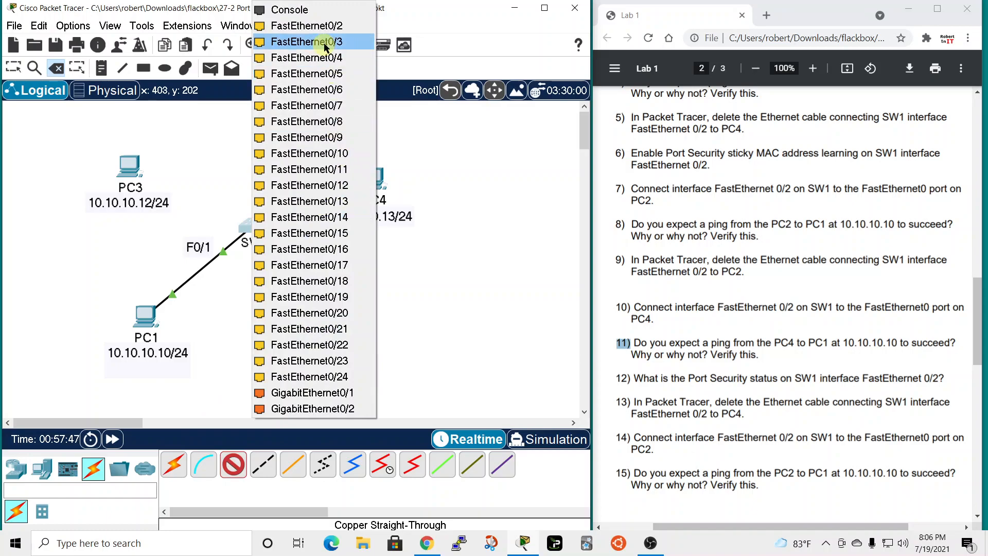
click(327, 28)
click(374, 177)
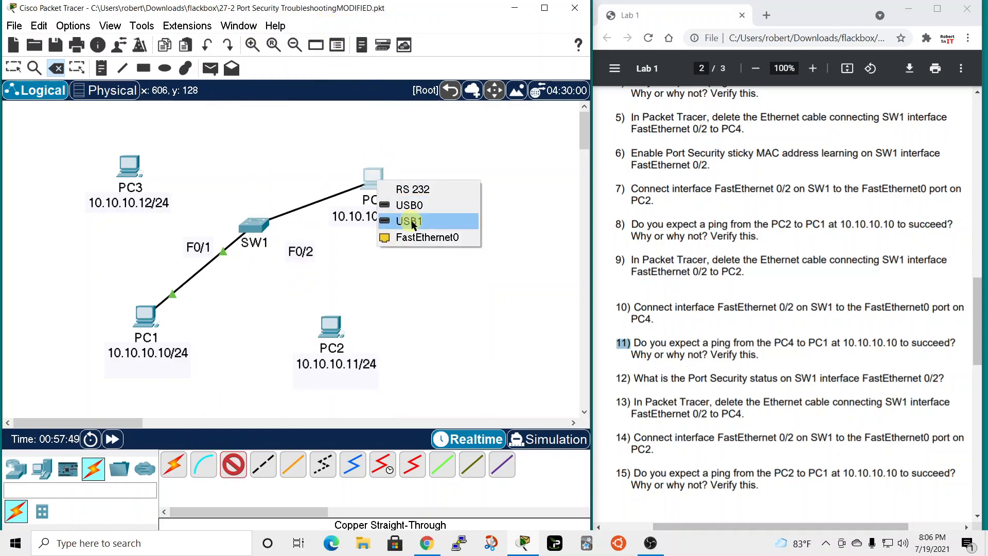
click(414, 238)
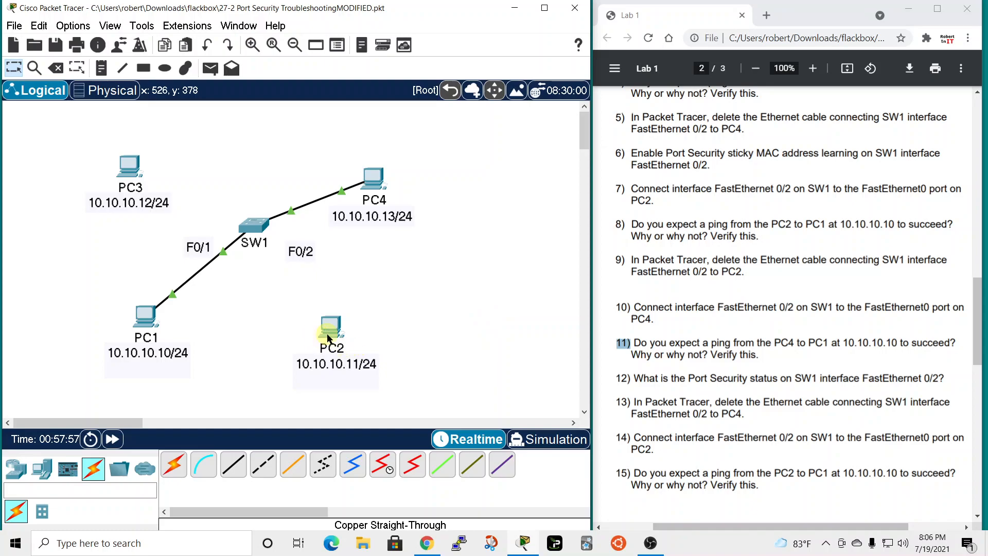
Ping PC1 at 10.10.10.10 from PC4's command prompt and close the PC4 window
click(373, 179)
click(534, 156)
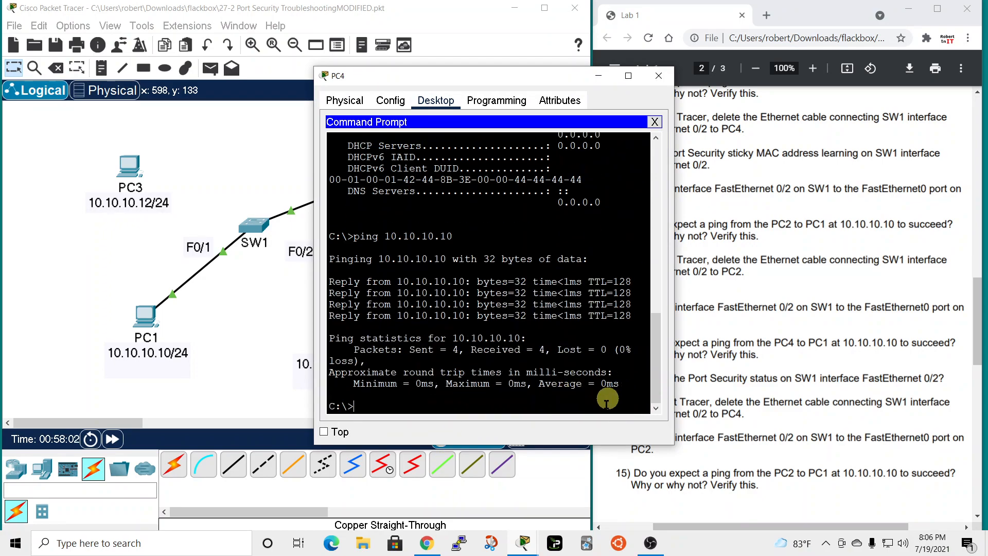
key(Up)
key(Return)
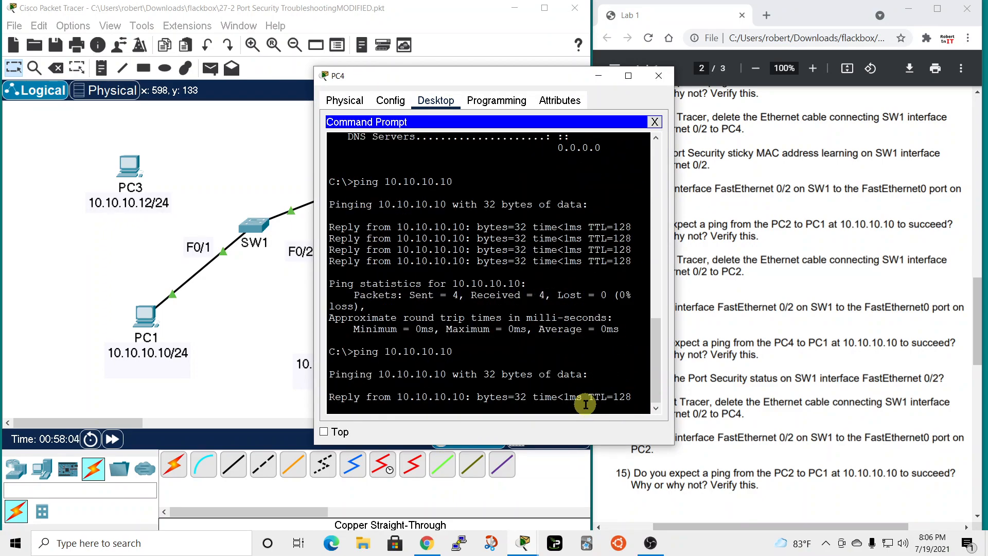
click(659, 76)
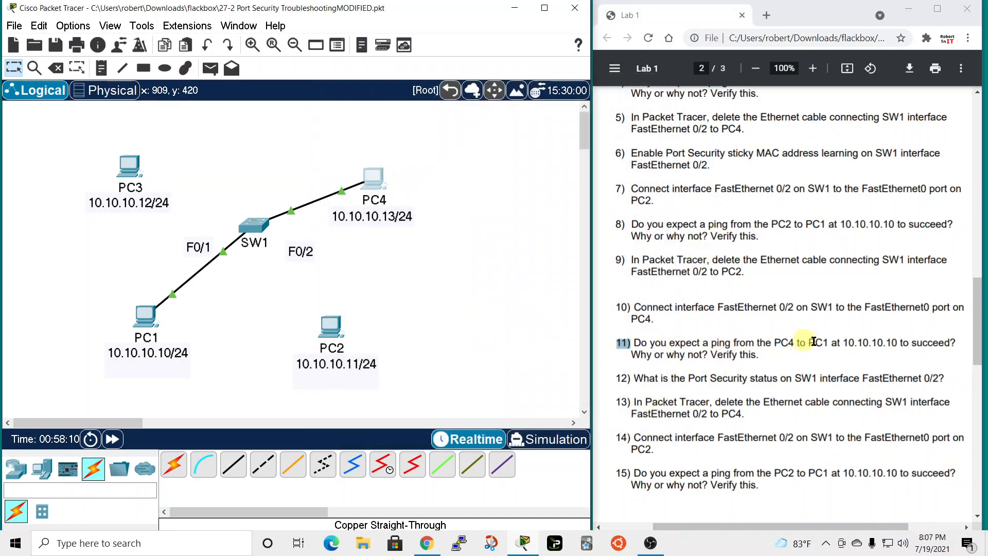
Mark question 12 in the lab guide and return SW1's command line to privileged EXEC mode with end
click(623, 376)
drag(623, 377, 670, 378)
scroll(803, 395, down, 3)
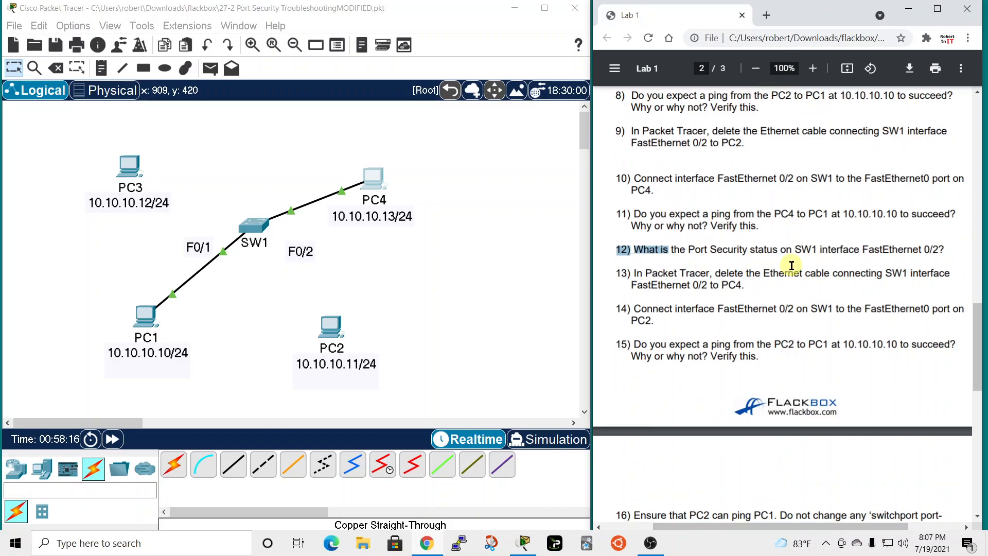
click(256, 233)
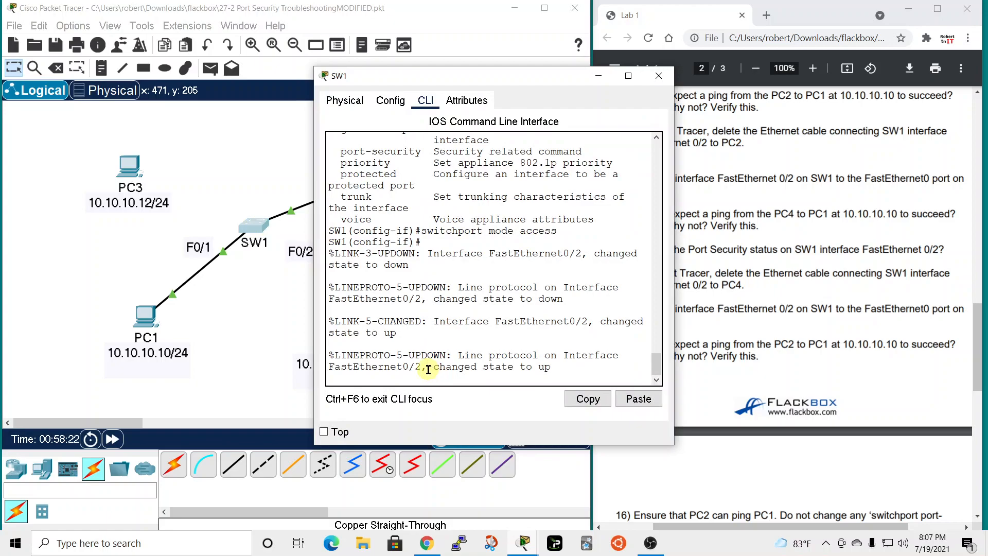
key(Return)
text(end)
key(Return)
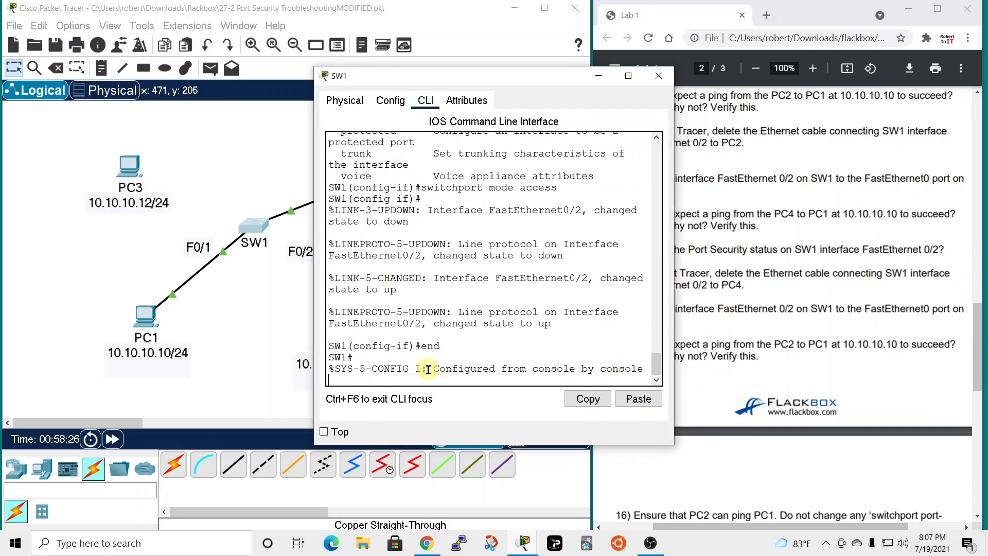
key(Return)
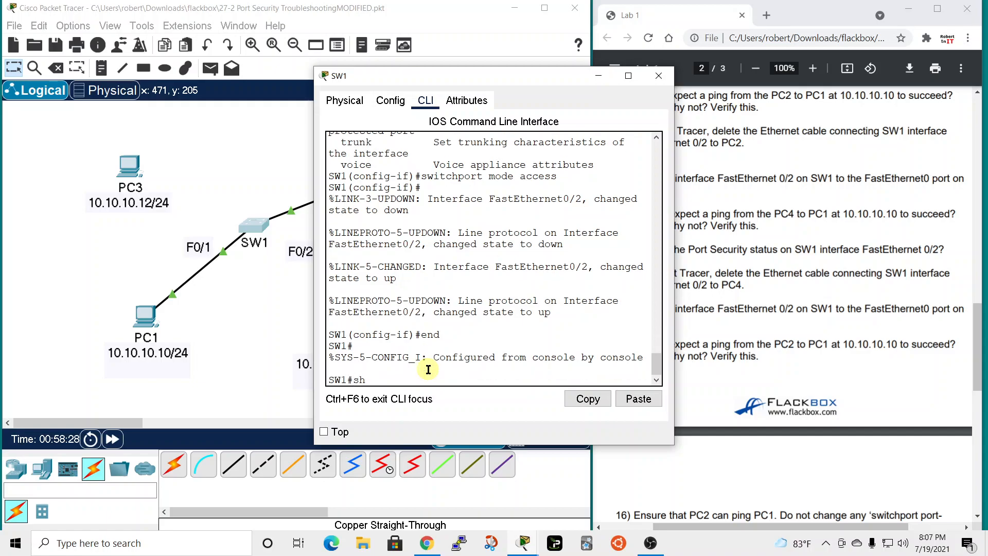
Display the port security status with sh port-security interface fastEthernet 0/2 on SW1
text(sh por)
key(Tab)
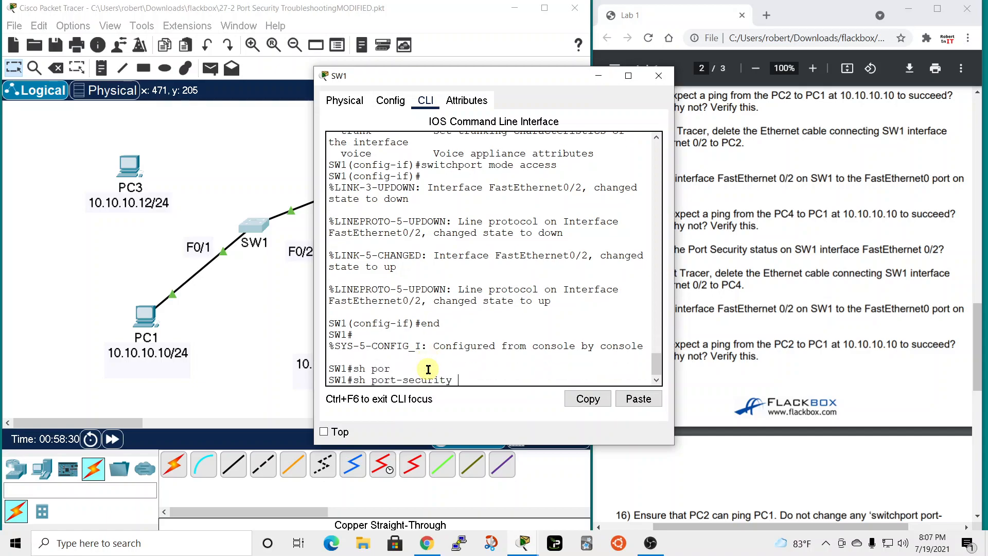
text(int)
key(Tab)
text(fa)
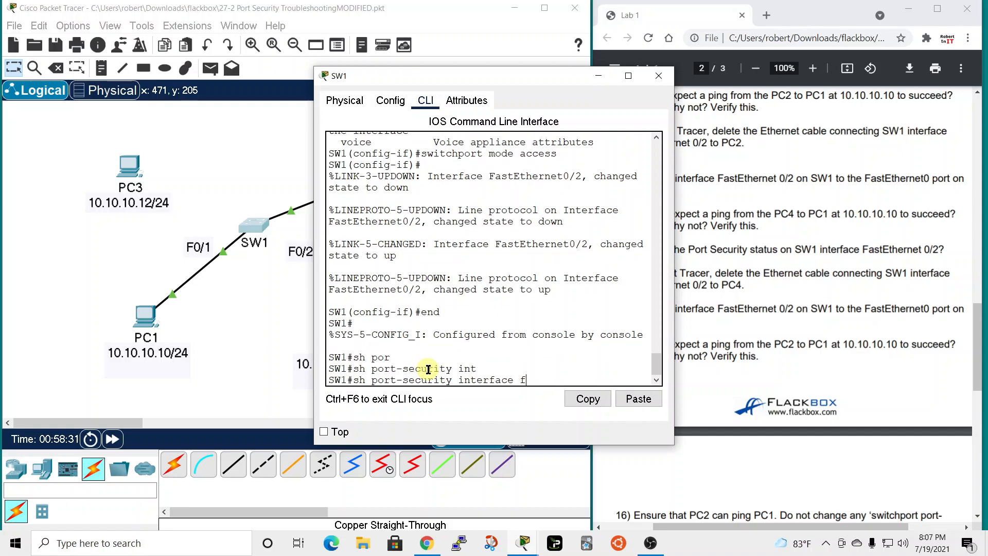
key(Tab)
text(0/2)
key(Return)
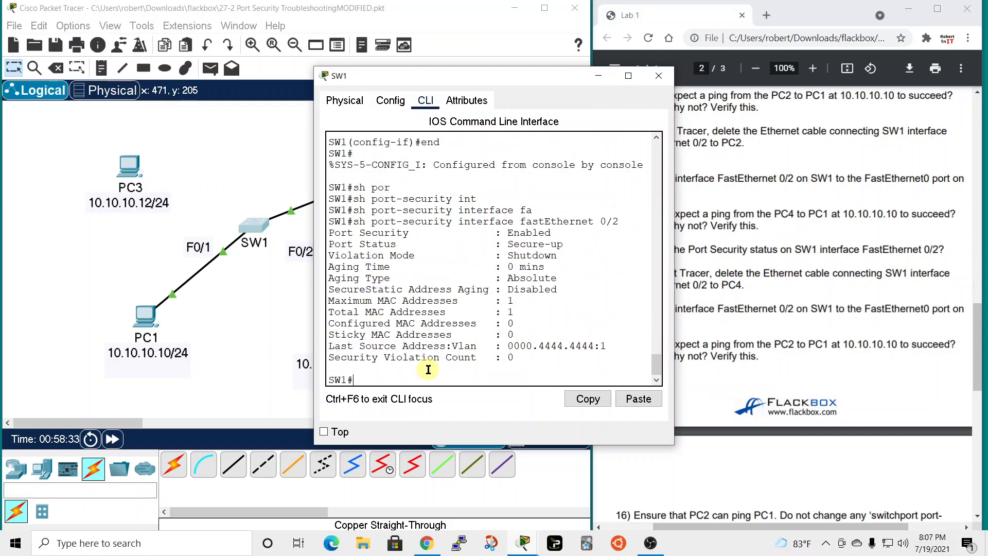
Examine the port status, violation mode, and maximum and total MAC addresses in the output, and close the SW1 window
drag(491, 81, 455, 68)
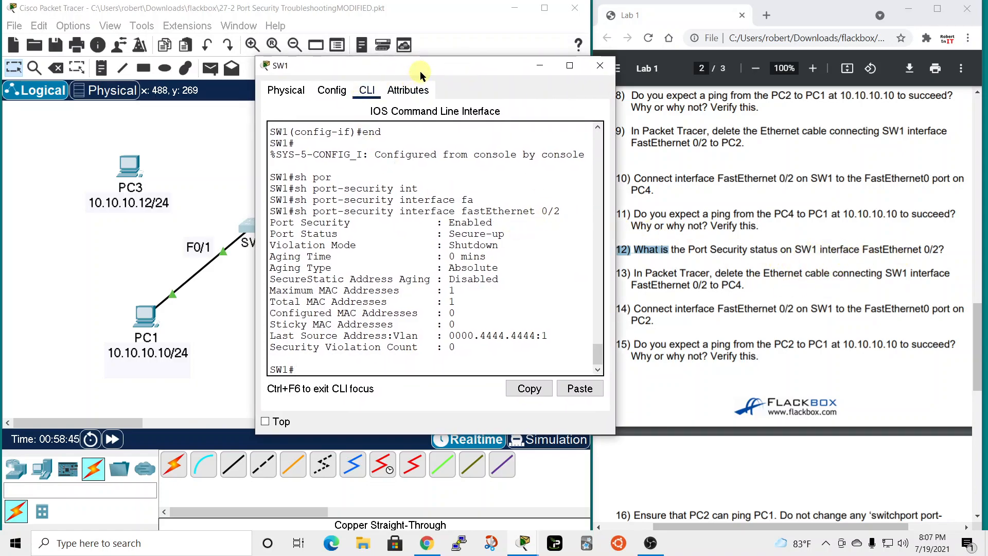
drag(421, 71, 484, 74)
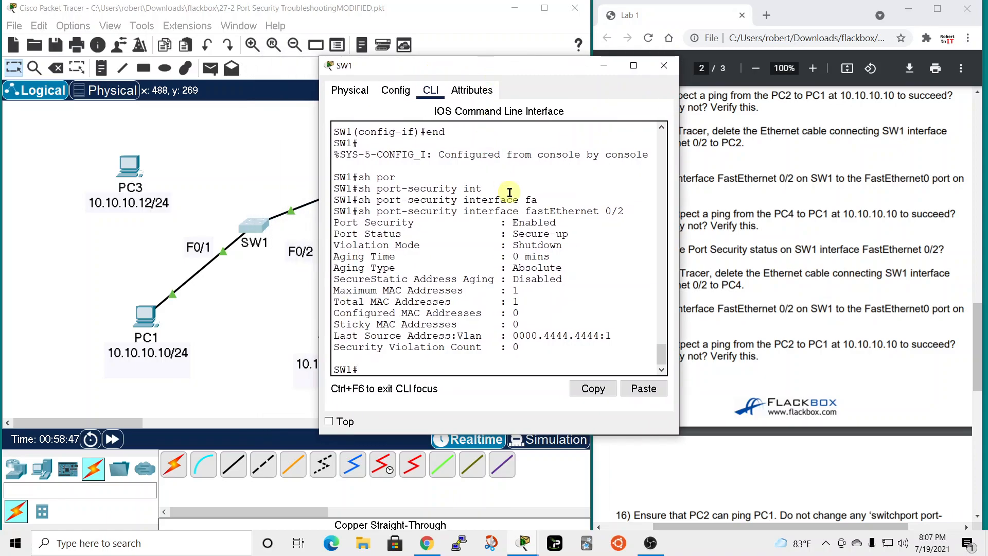
drag(513, 234, 570, 235)
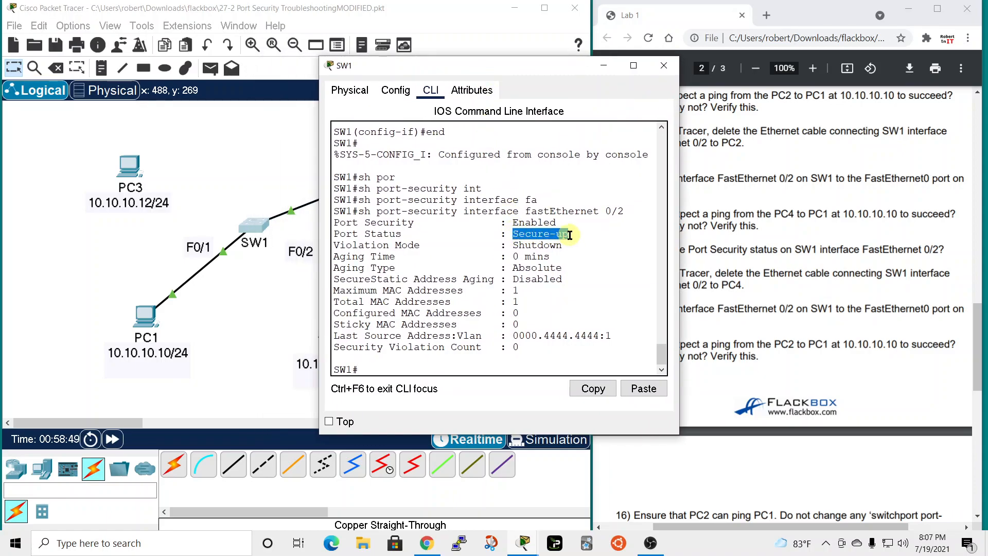
click(520, 246)
double_click(520, 246)
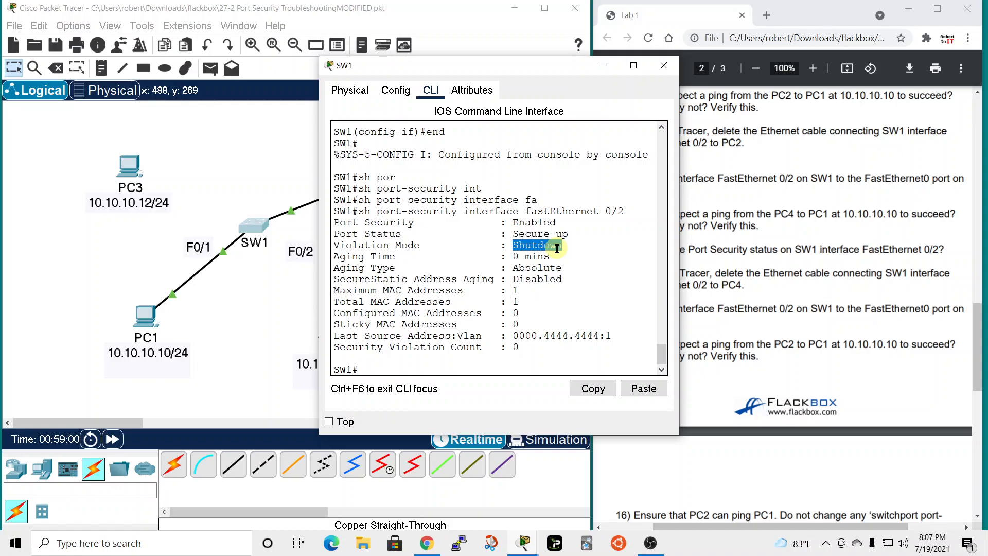
click(517, 289)
double_click(514, 289)
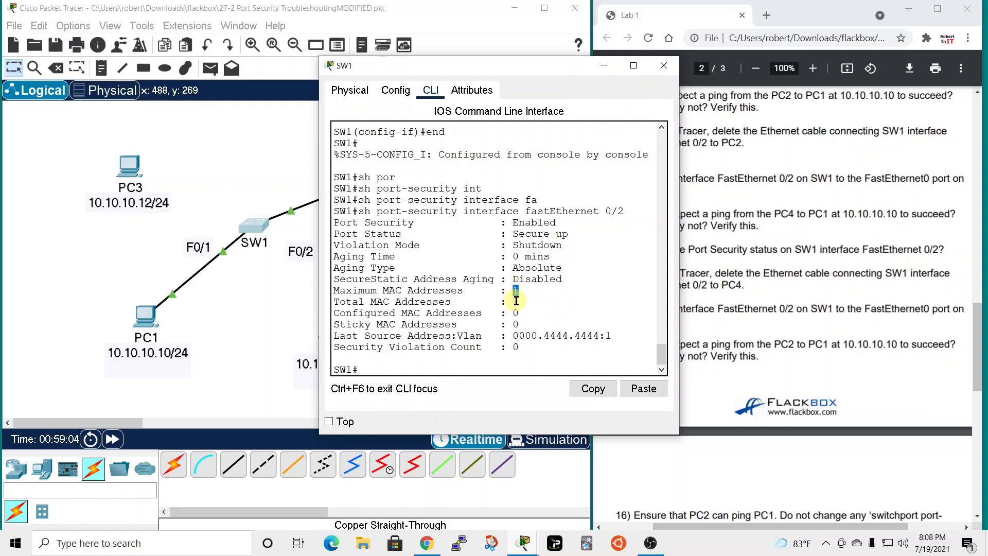
double_click(514, 301)
click(663, 67)
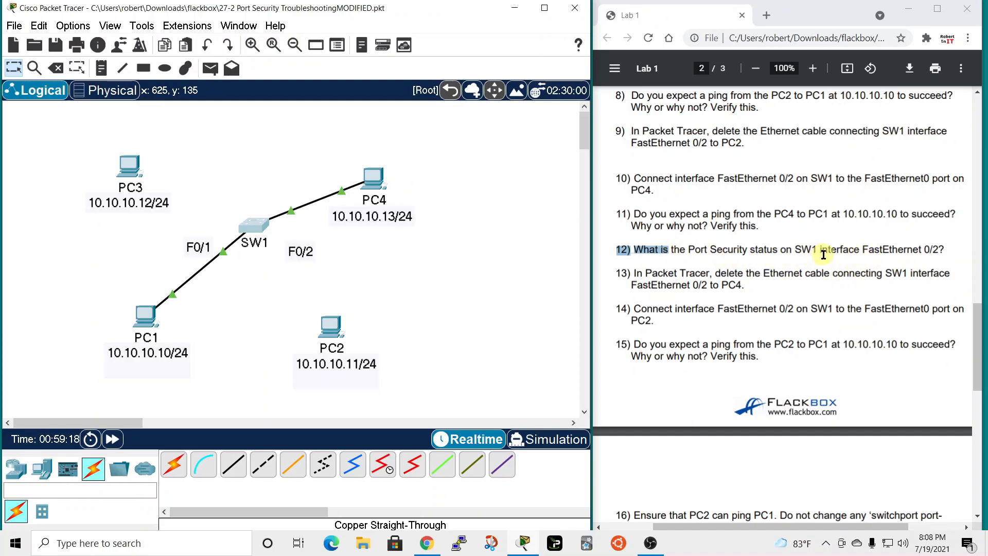
Mark item 13 in the lab guide and delete the Ethernet cable between SW1 FastEthernet 0/2 and PC4
drag(617, 273, 713, 272)
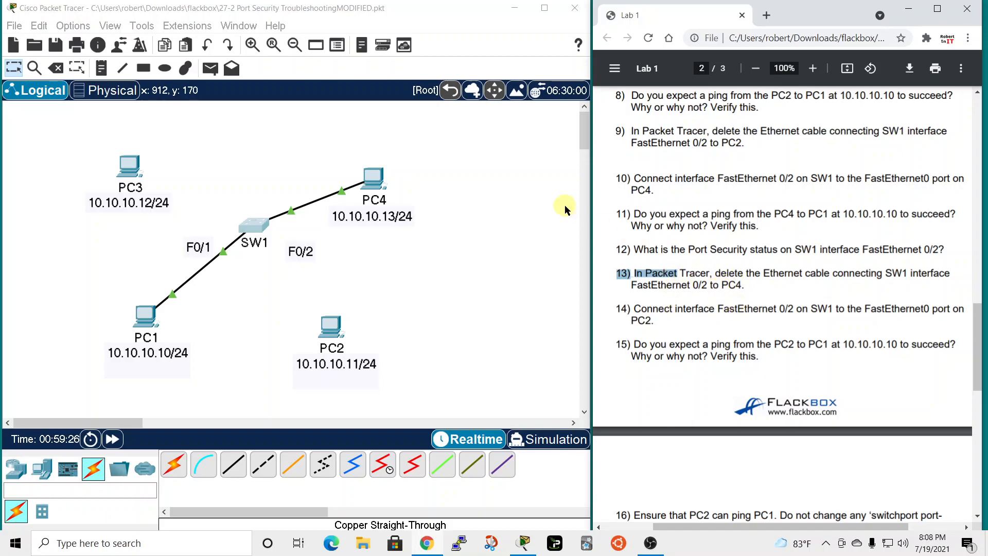
click(218, 135)
click(55, 68)
click(290, 210)
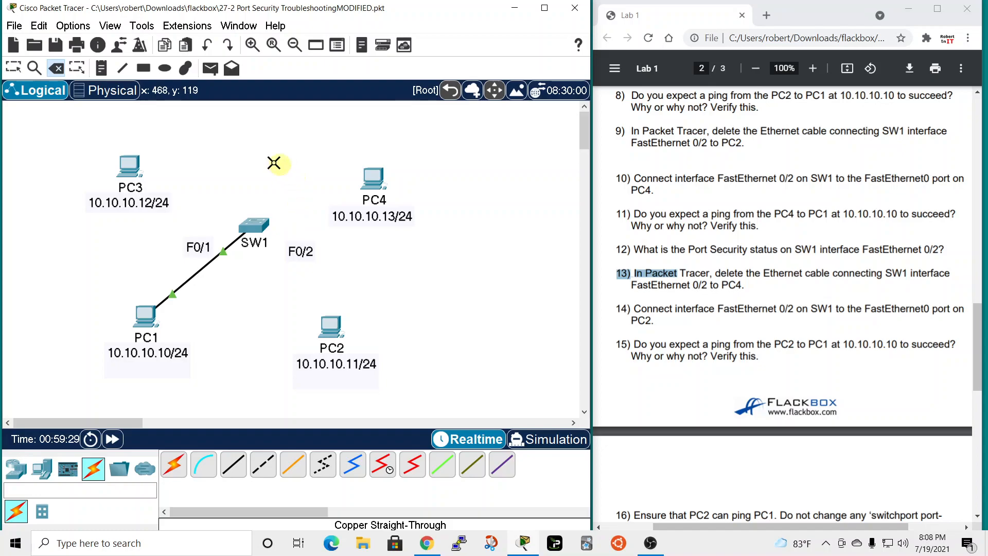
click(14, 68)
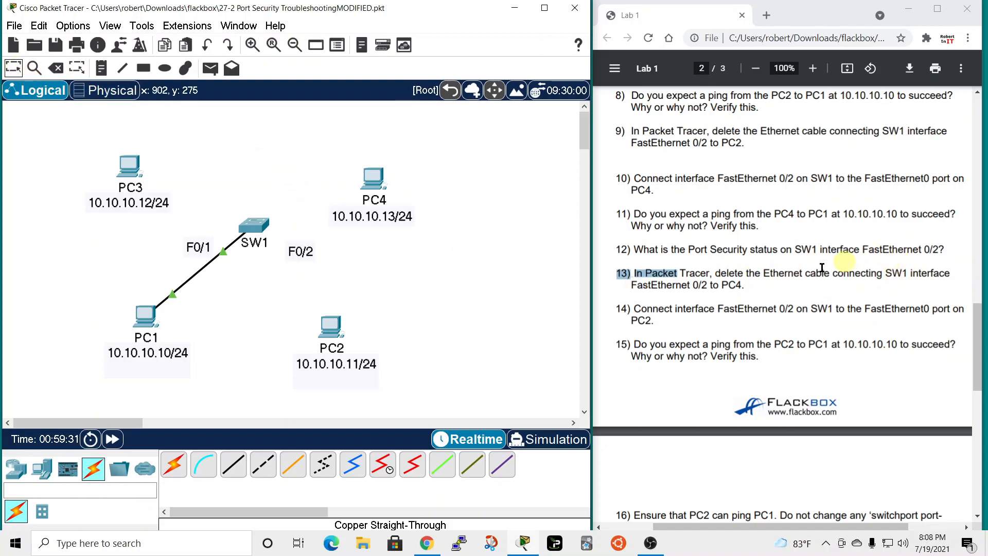
Mark item 14 in the lab guide and connect SW1 FastEthernet0/2 to PC2's FastEthernet0 with a copper straight-through cable
click(653, 310)
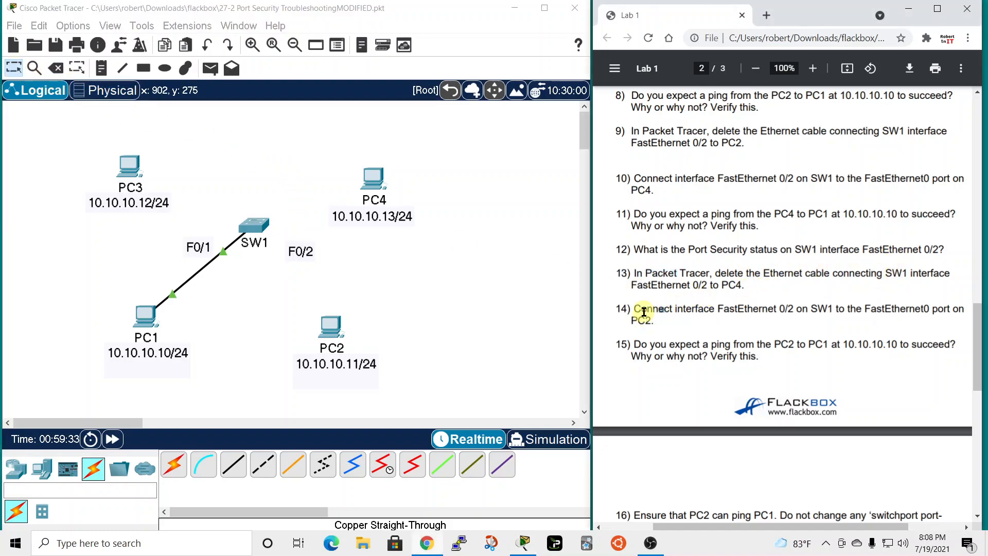
drag(622, 309, 687, 309)
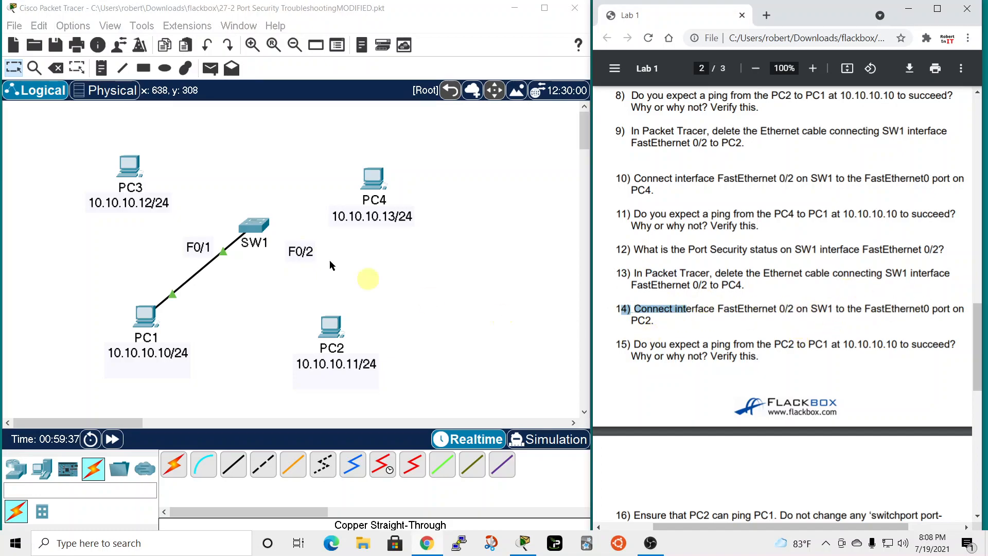
click(234, 465)
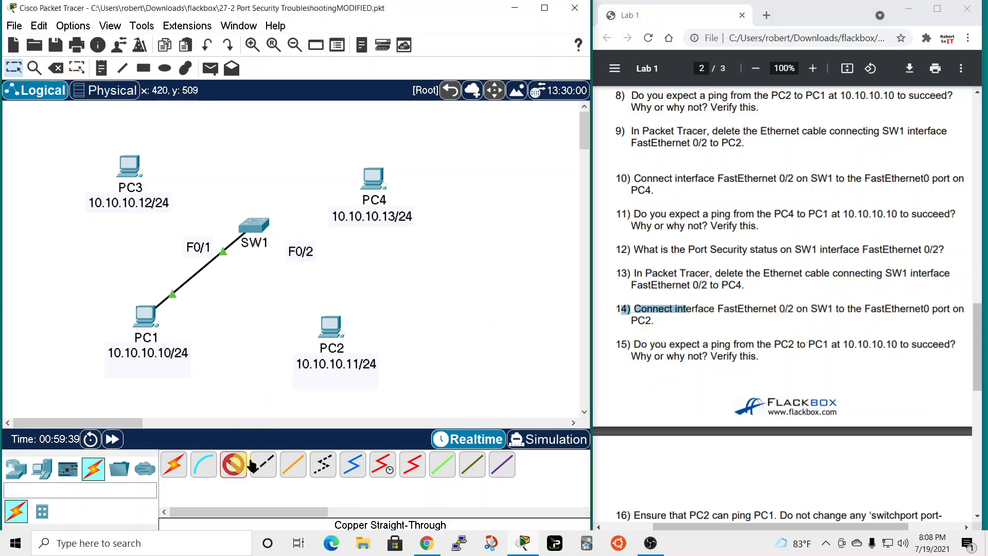
click(260, 226)
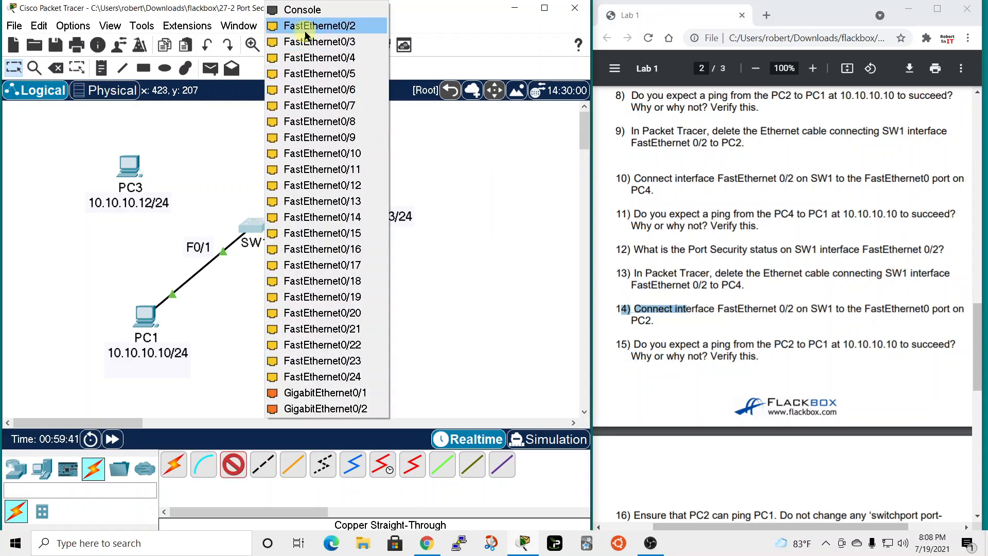
click(321, 25)
click(330, 329)
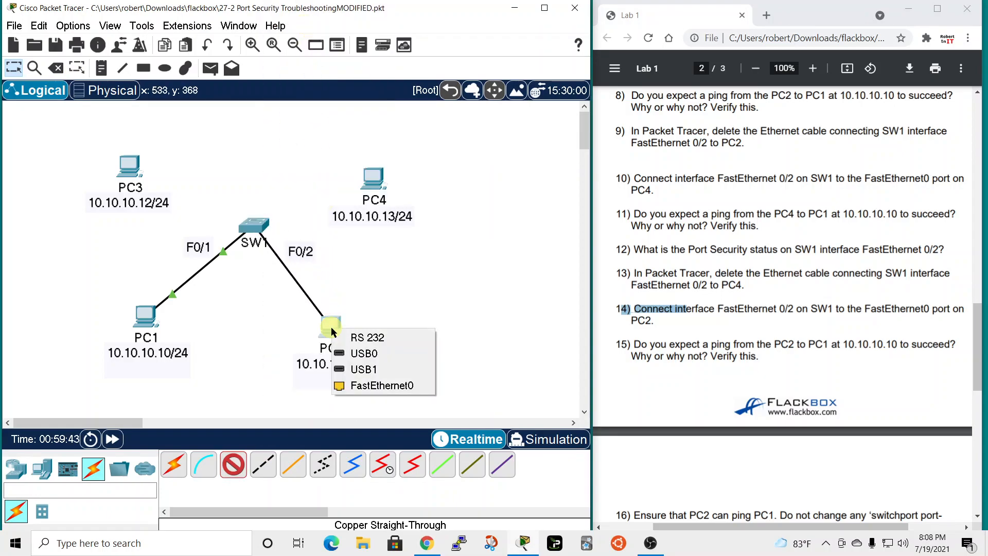
click(383, 385)
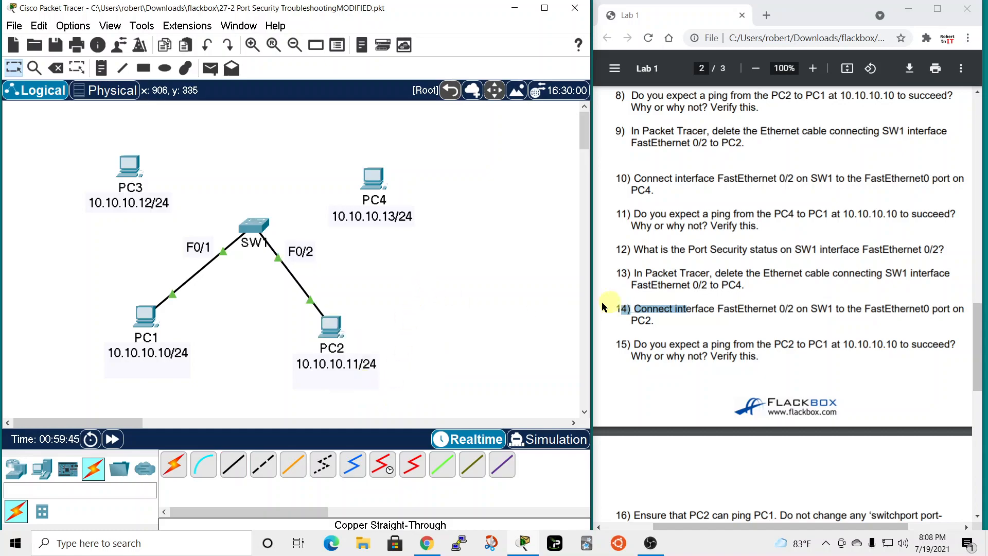
Mark question 15 in the lab guide, ping 10.10.10.10 from PC2's command prompt, and close the PC2 window
click(683, 346)
drag(619, 340, 662, 348)
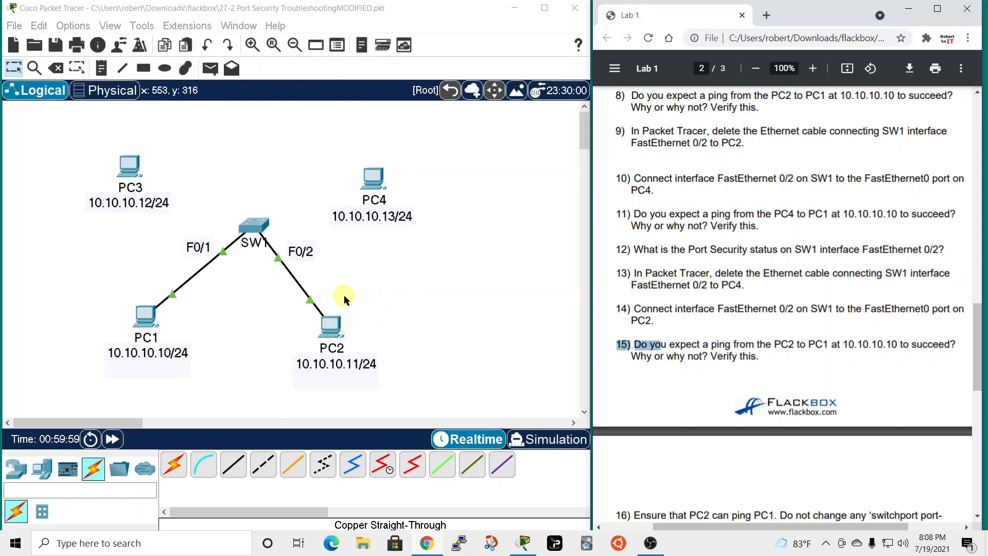
click(331, 323)
click(561, 154)
scroll(484, 373, down, 4)
scroll(484, 373, down, 2)
key(Up)
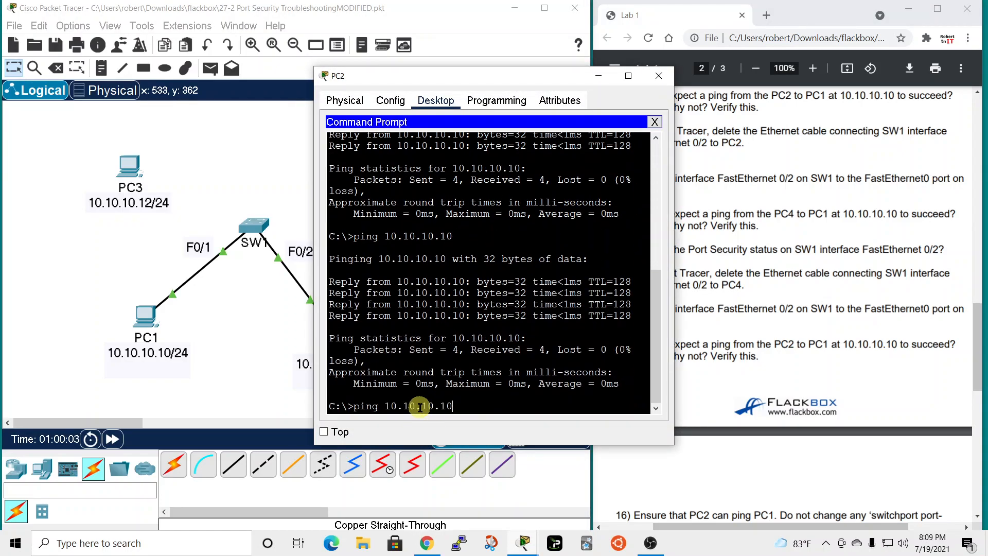
key(Return)
drag(491, 83, 385, 41)
click(548, 34)
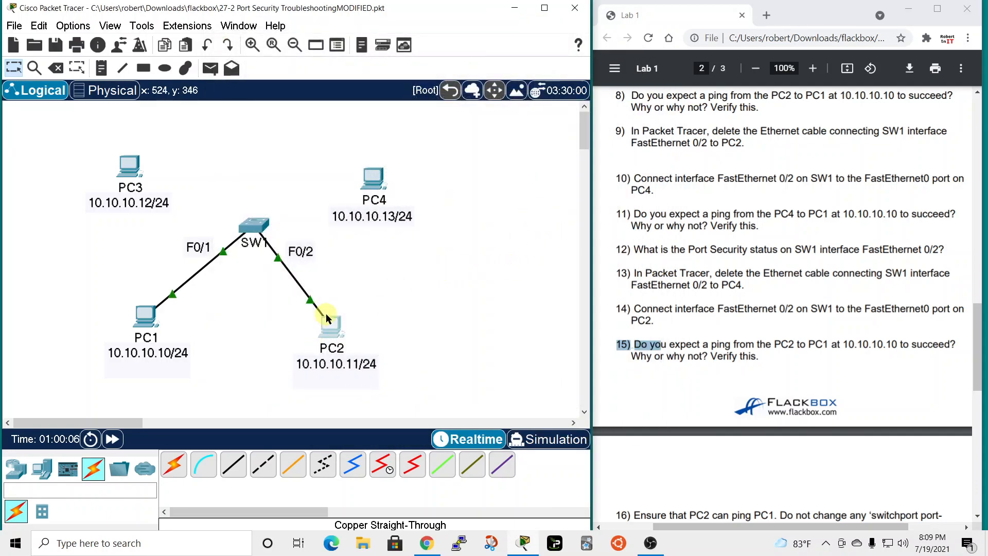
Open SW1's command line and enter interface configuration mode for fastEthernet 0/2
scroll(805, 307, up, 3)
scroll(806, 307, up, 1)
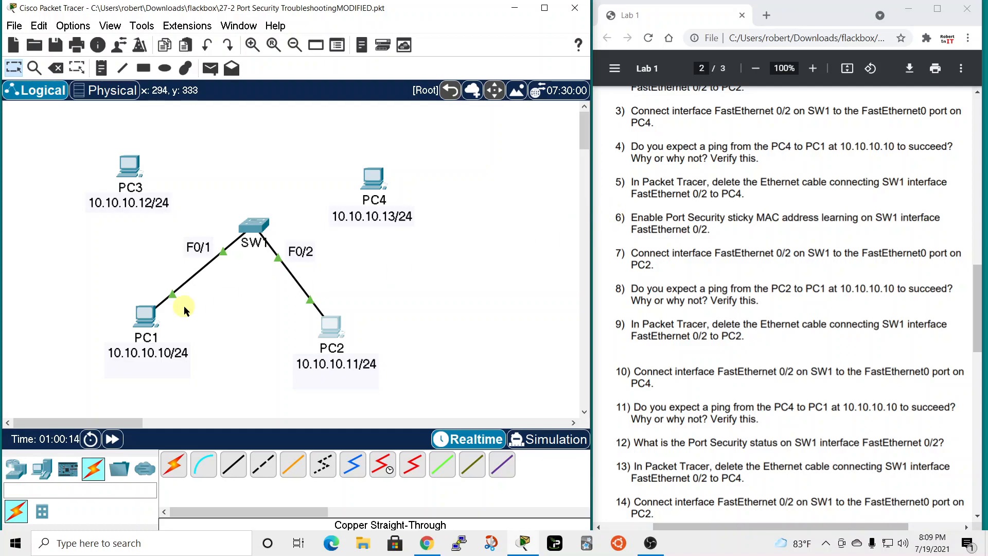
click(257, 230)
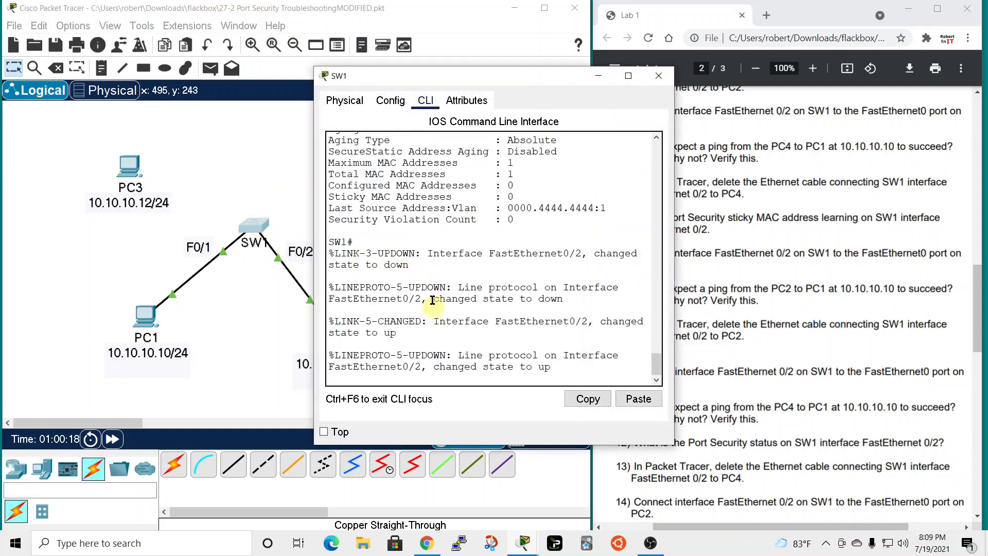
drag(497, 82, 540, 10)
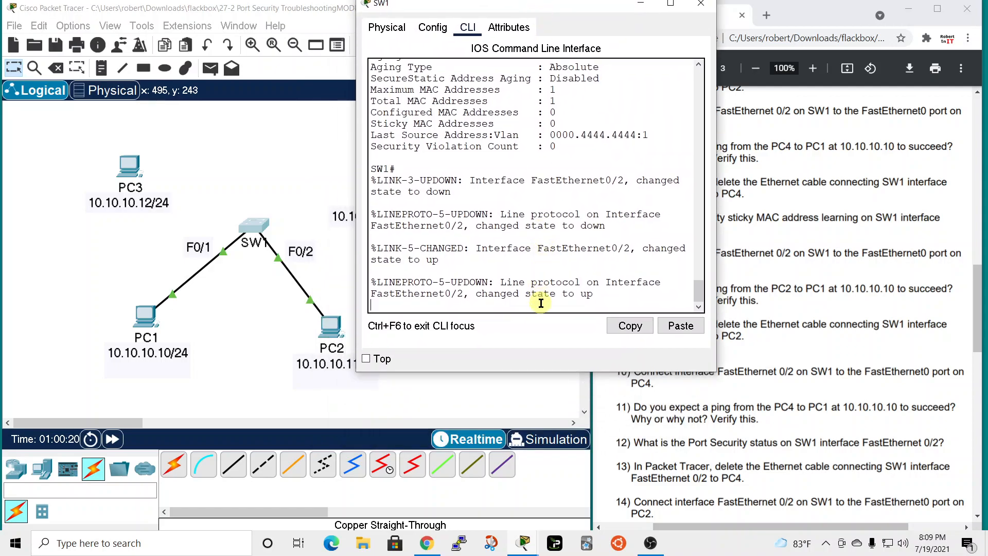
key(Return)
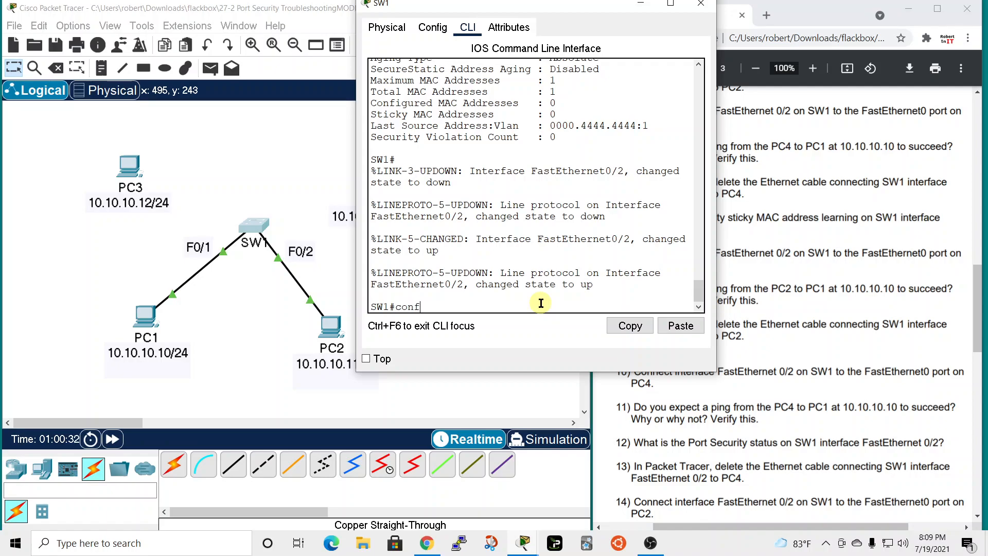
key(Return)
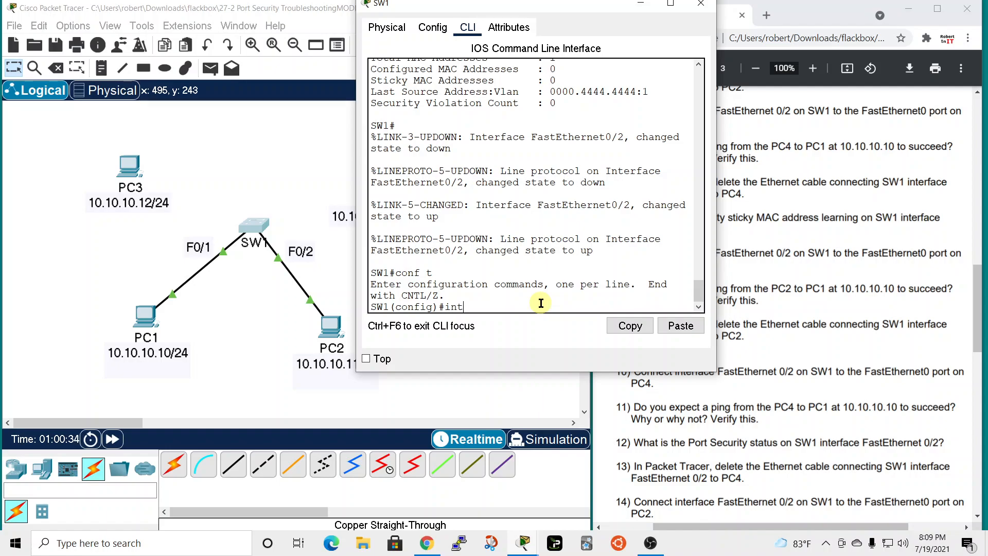
text(int)
key(Tab)
text(fa)
key(Tab)
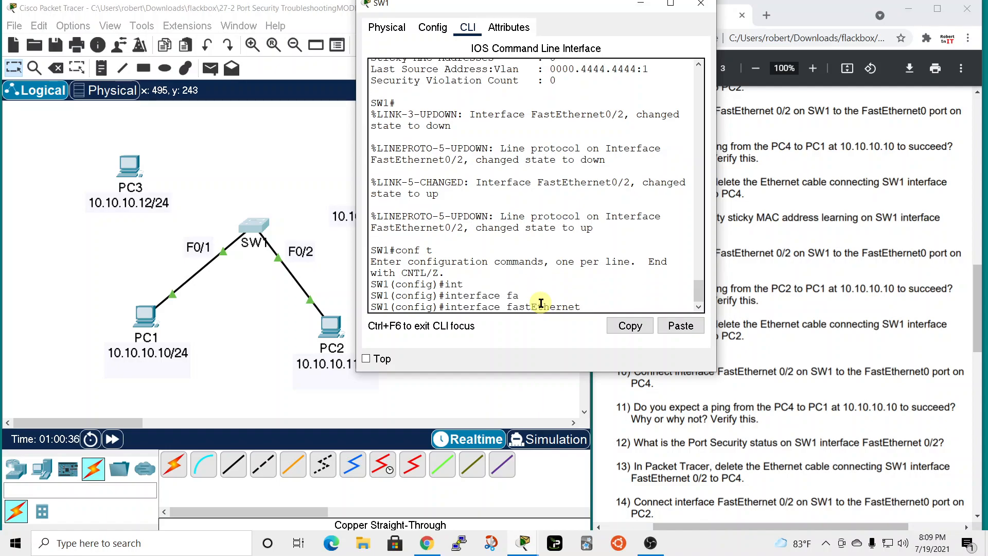
text(0/2)
key(Return)
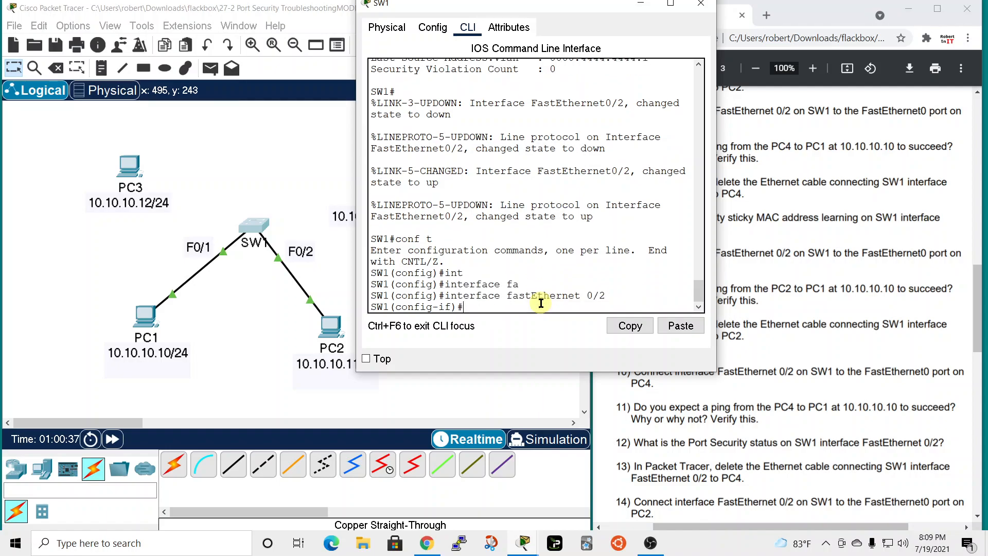
Enable sticky learning on the interface with switchport port-security mac-address sticky, and close the SW1 window
text(switchport)
key(Tab)
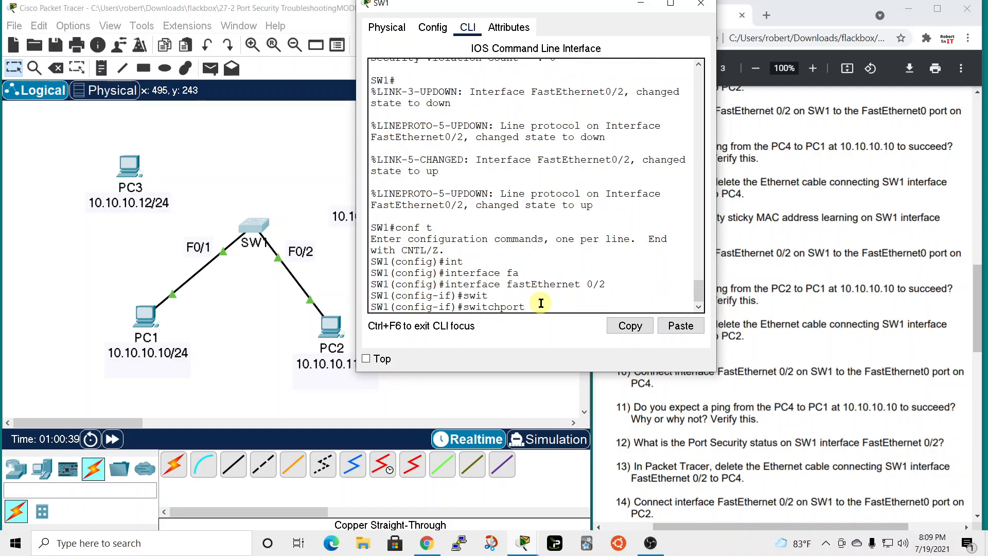
text(port)
key(Tab)
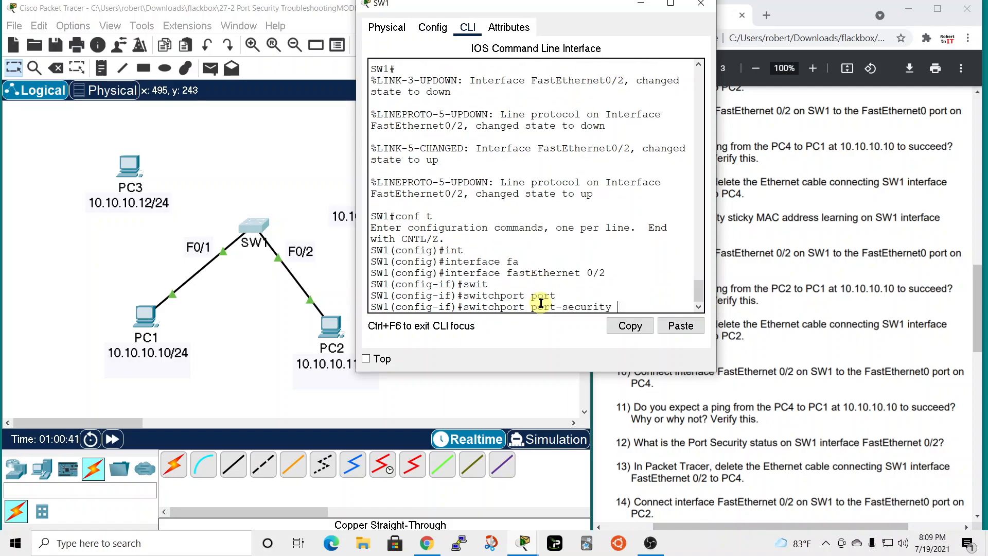
text(mac)
key(Tab)
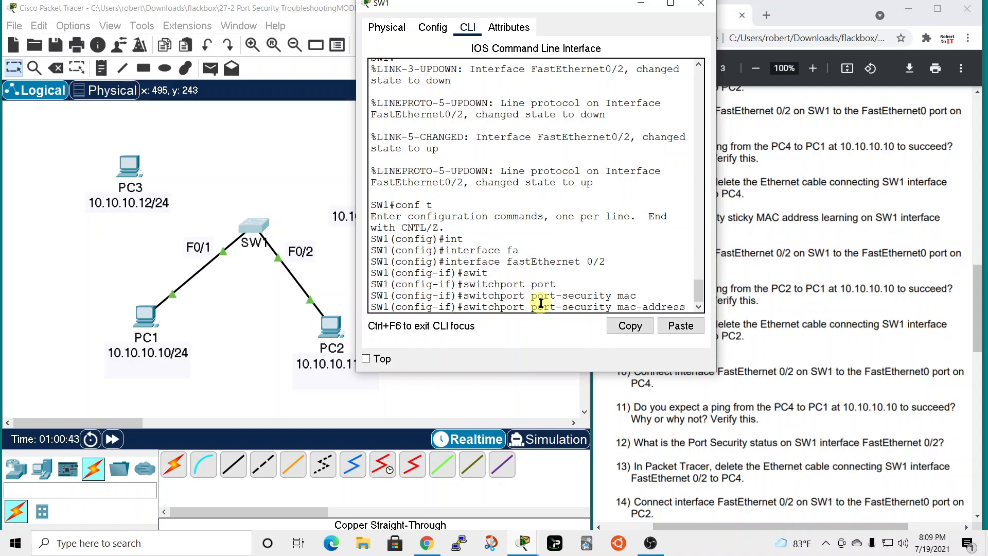
text(sticky)
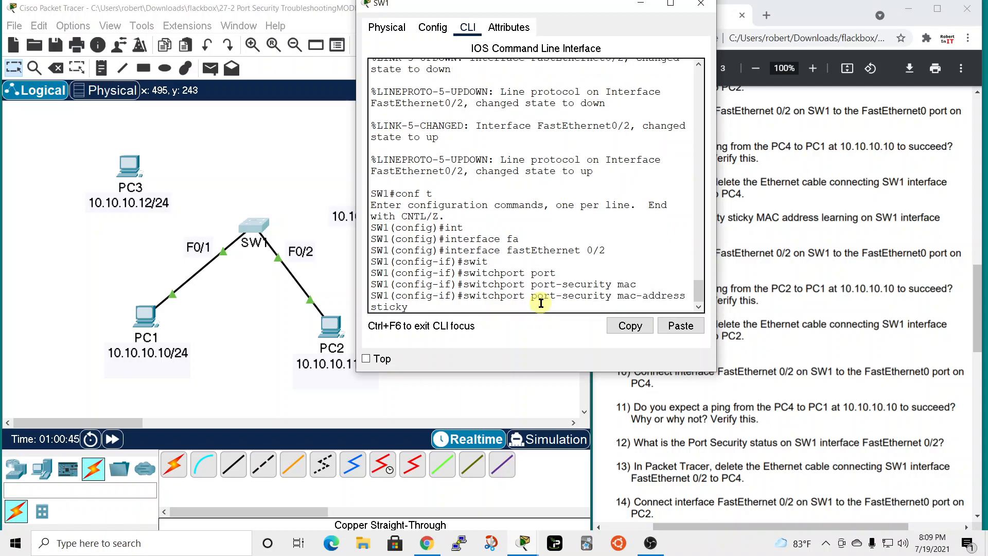
key(Return)
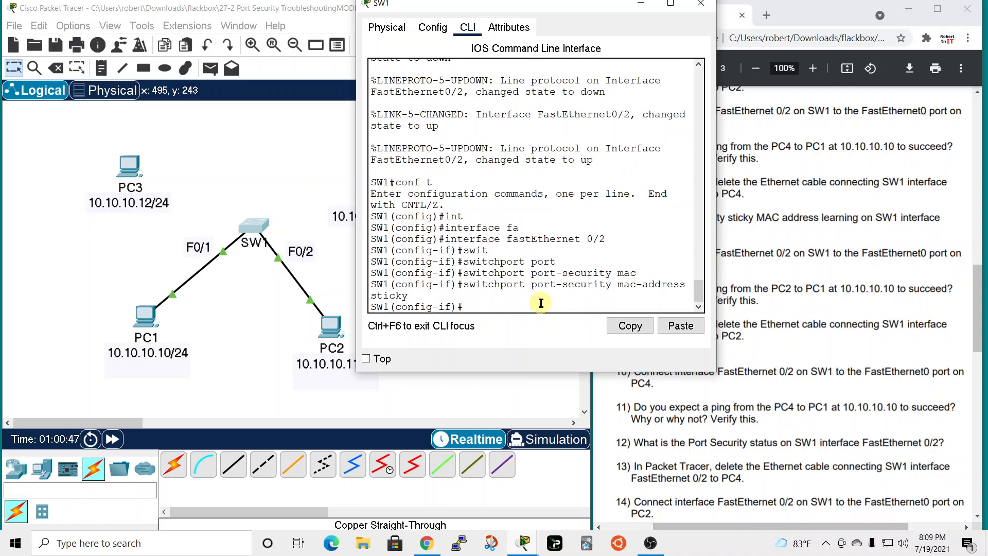
double_click(525, 13)
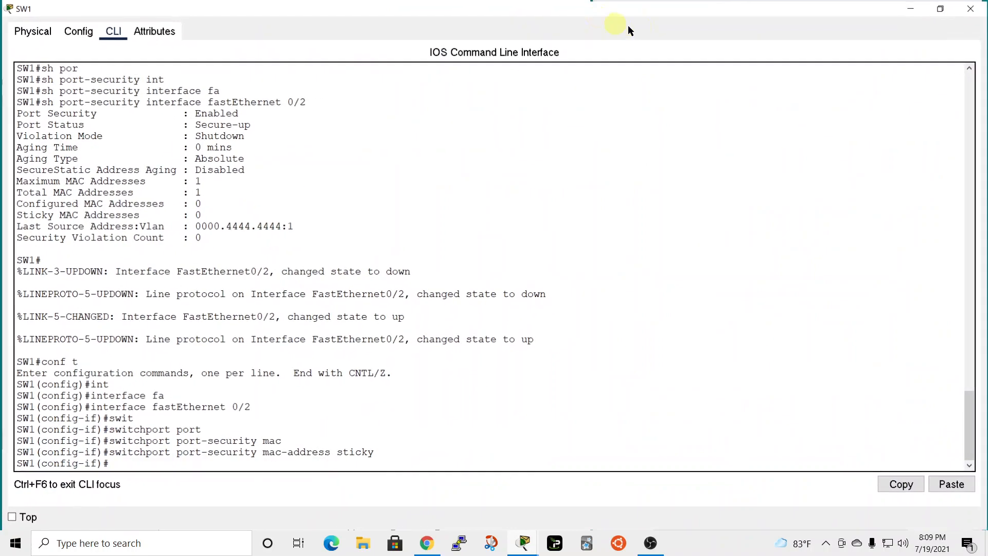
click(942, 8)
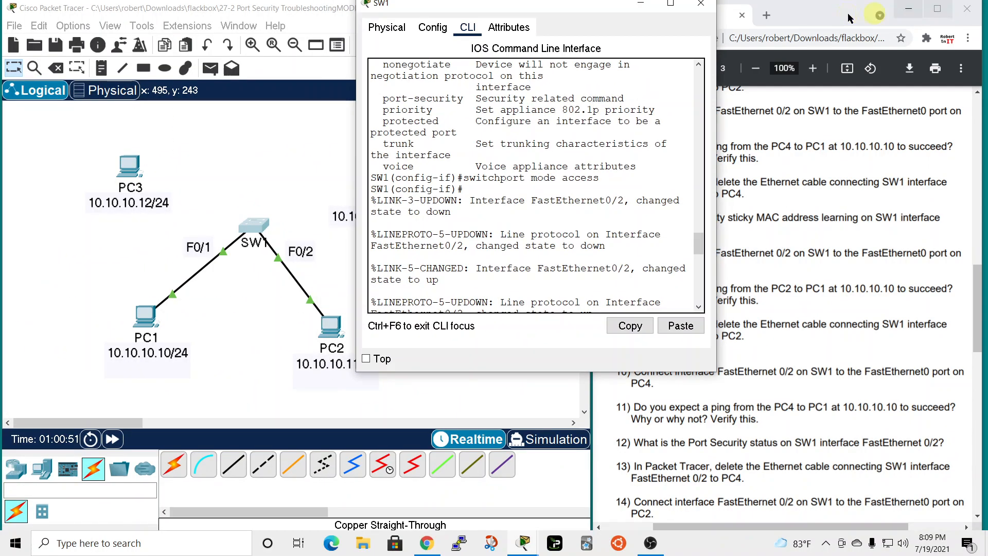
click(701, 4)
Ping 10.10.10.10 from PC2's command prompt and close the PC2 window
click(343, 352)
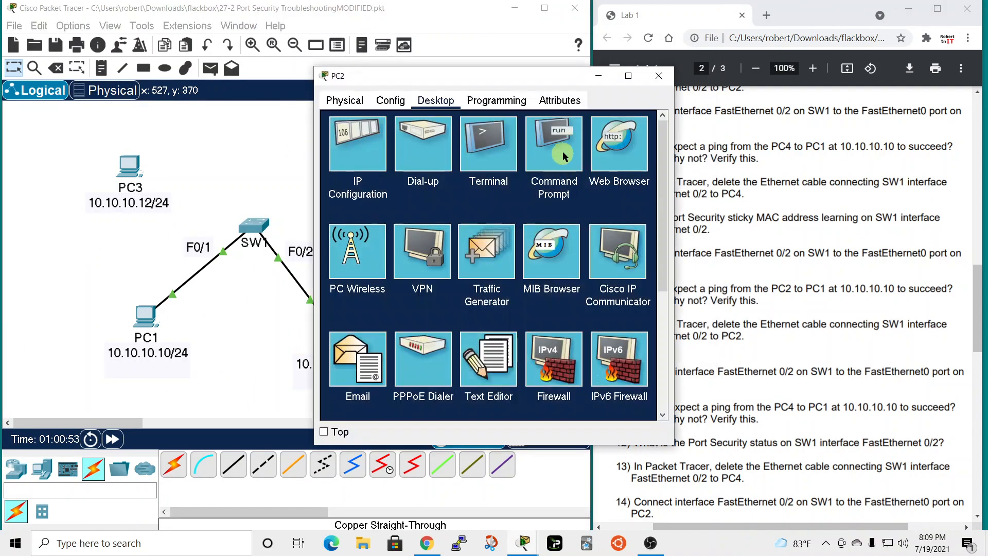
click(553, 144)
scroll(538, 378, down, 8)
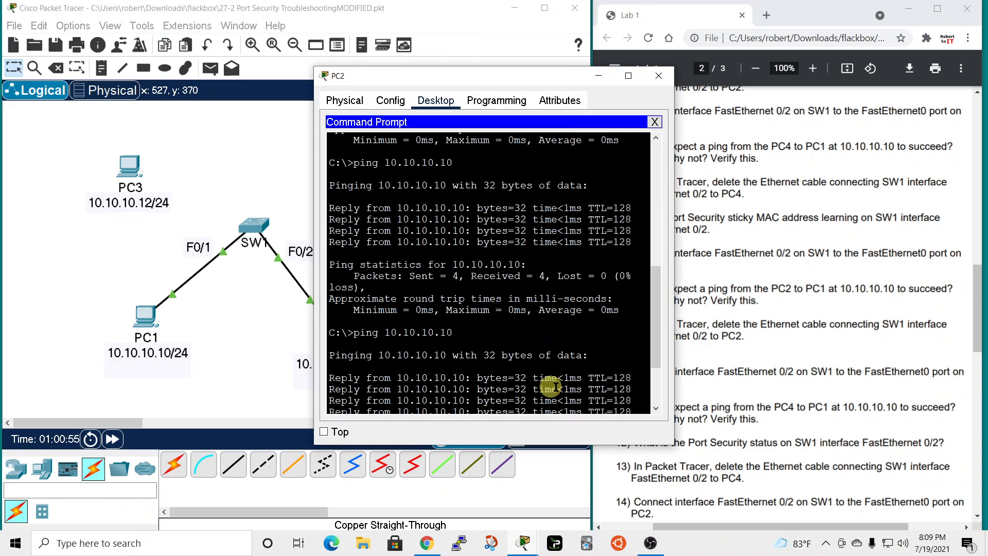
key(Up)
key(Return)
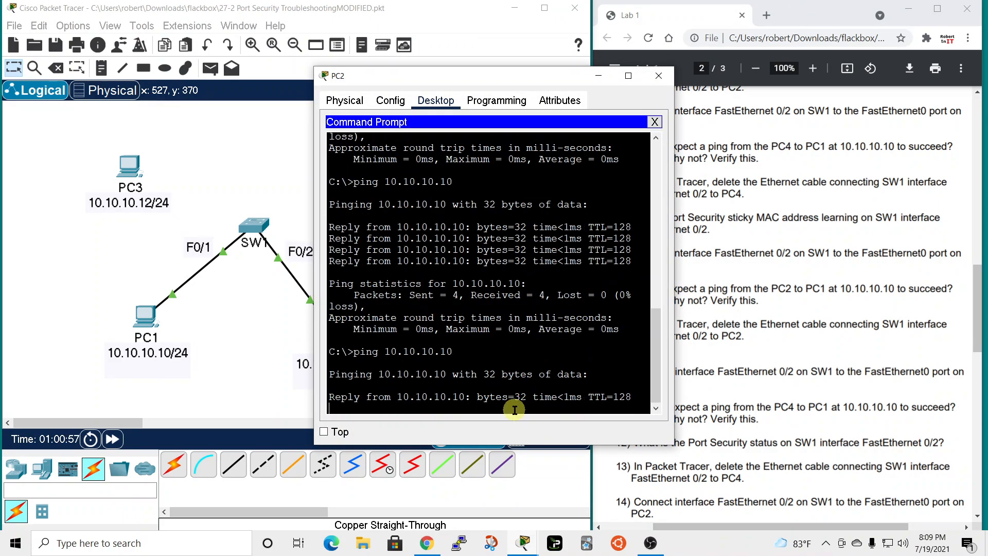
click(666, 75)
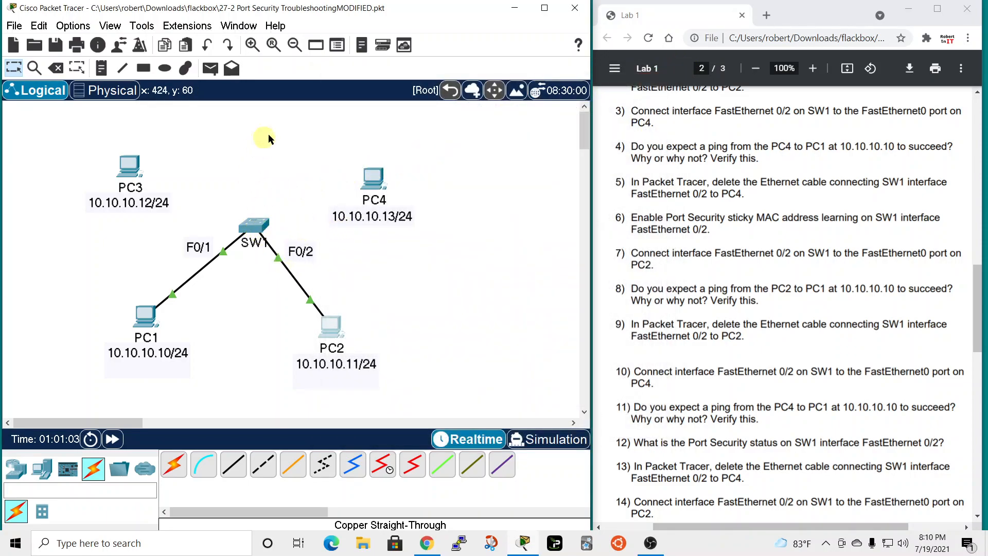
Replace the SW1-to-PC2 cable with a copper straight-through cable from SW1 FastEthernet0/2 to PC4's FastEthernet0
click(56, 68)
click(292, 271)
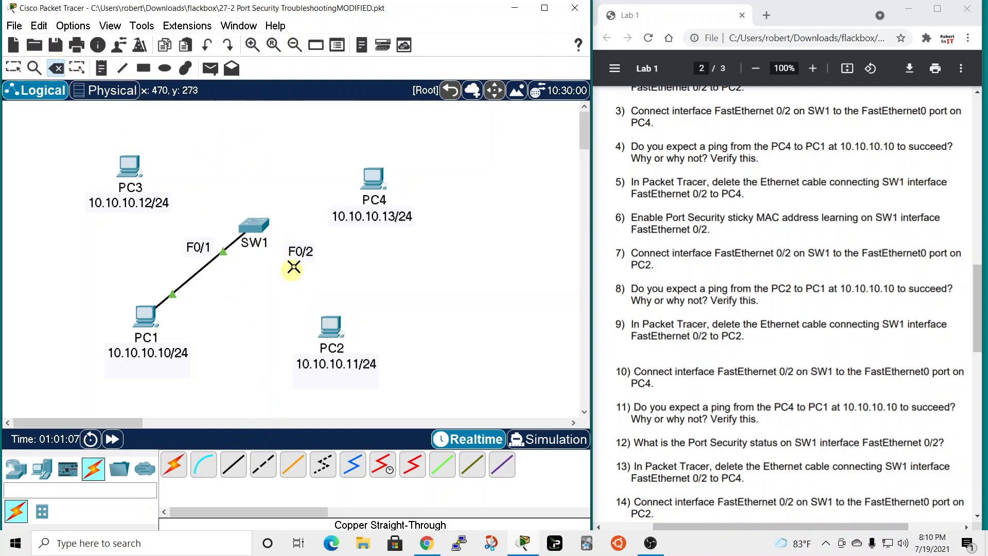
click(233, 465)
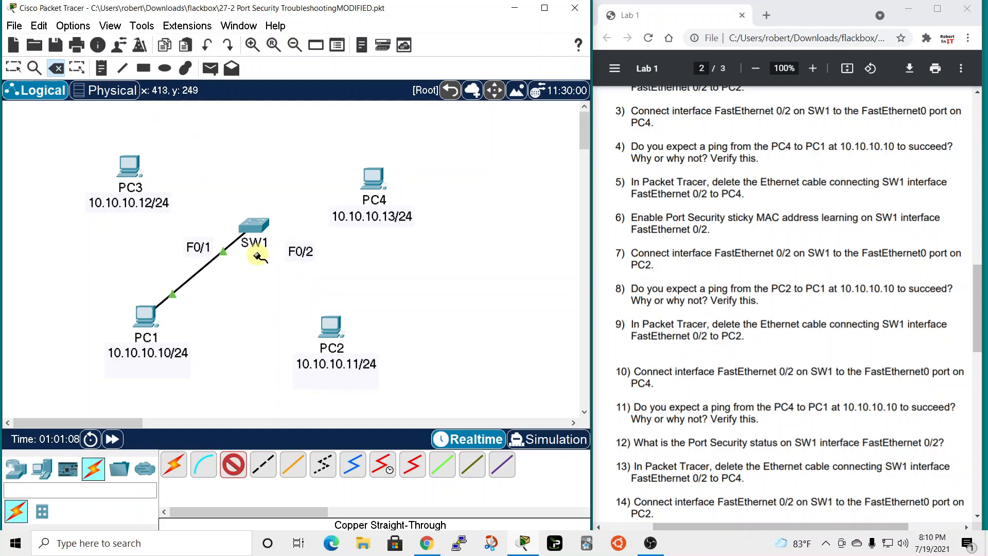
click(260, 223)
click(326, 37)
click(369, 182)
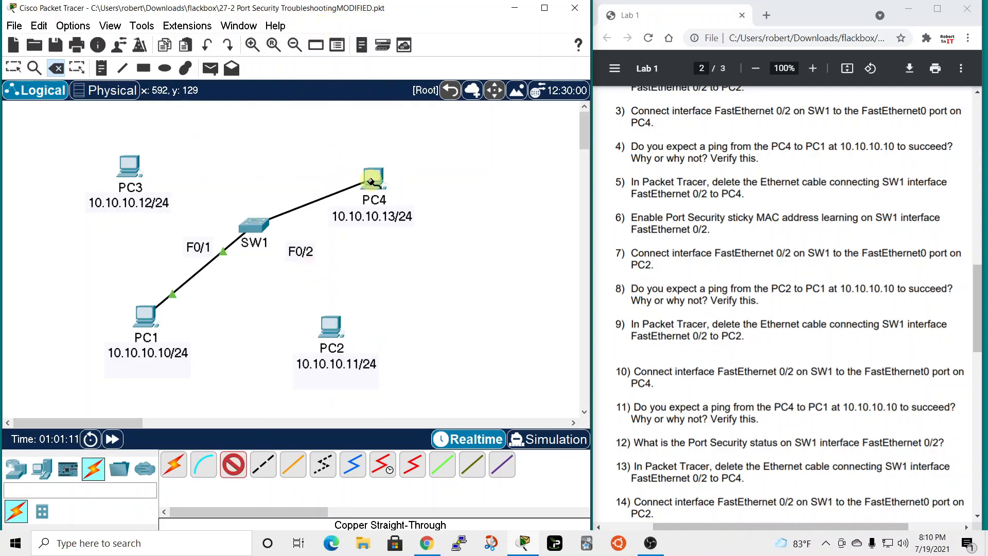
click(370, 181)
click(418, 238)
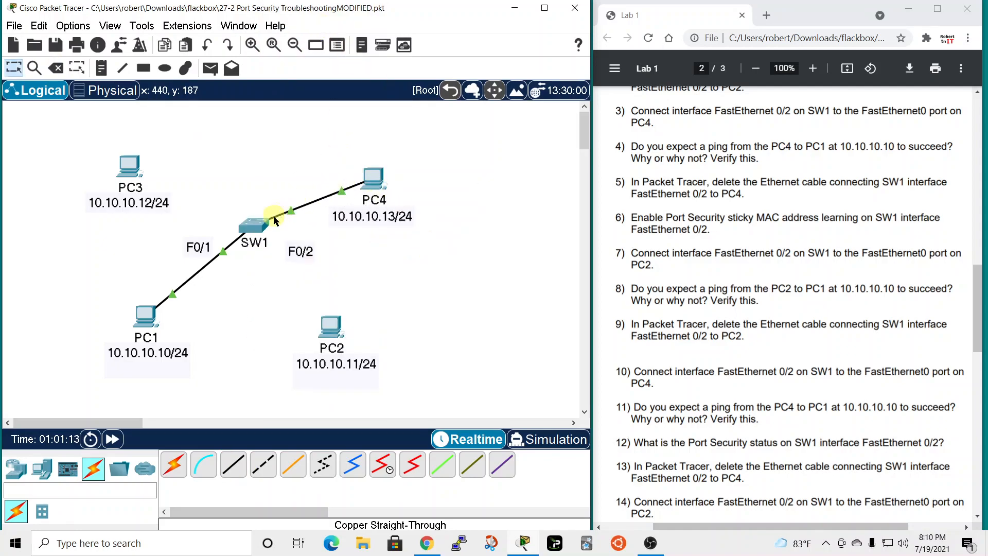
Ping 10.10.10.10 from PC4's command prompt and close the PC4 window
click(371, 175)
scroll(511, 268, down, 3)
scroll(512, 268, up, 3)
click(561, 145)
scroll(563, 278, down, 15)
key(Up)
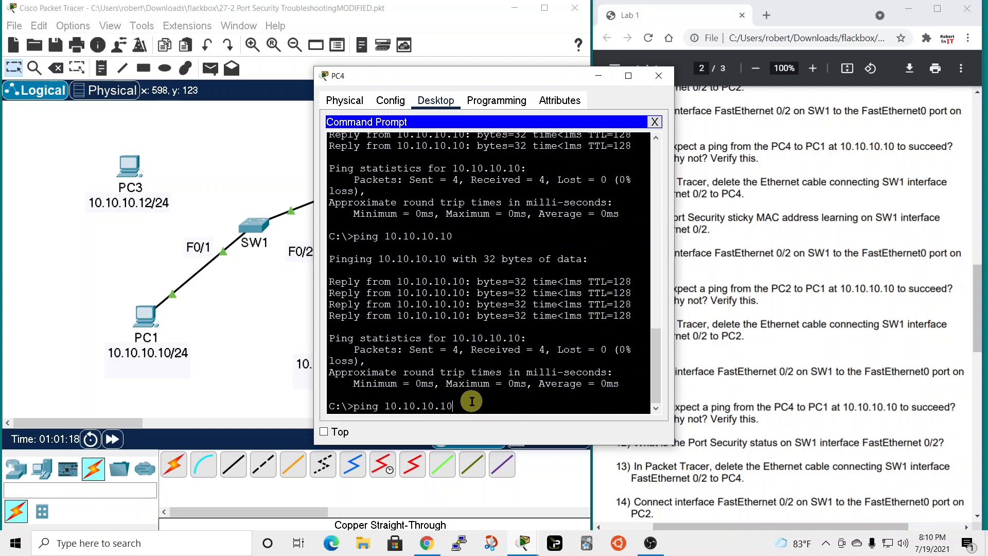
key(Return)
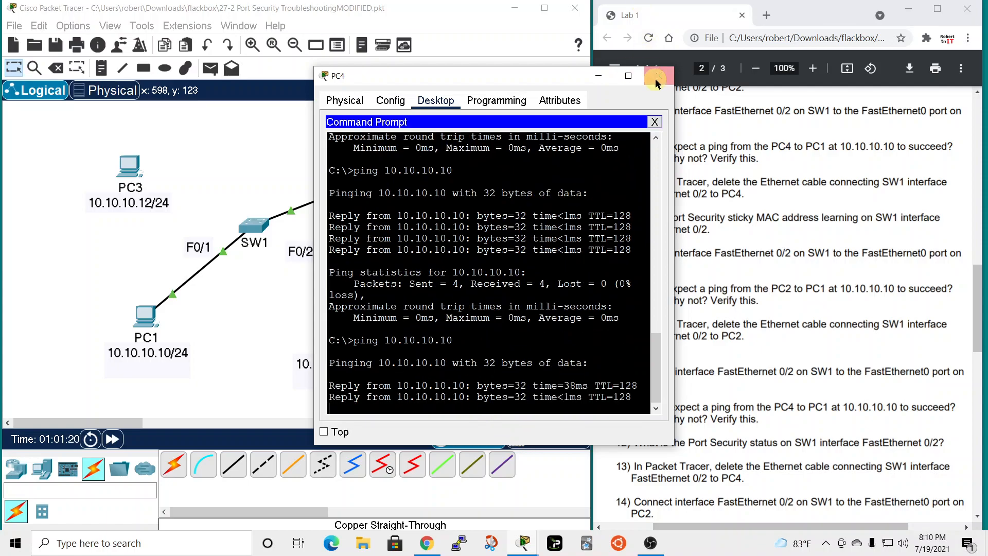
click(657, 79)
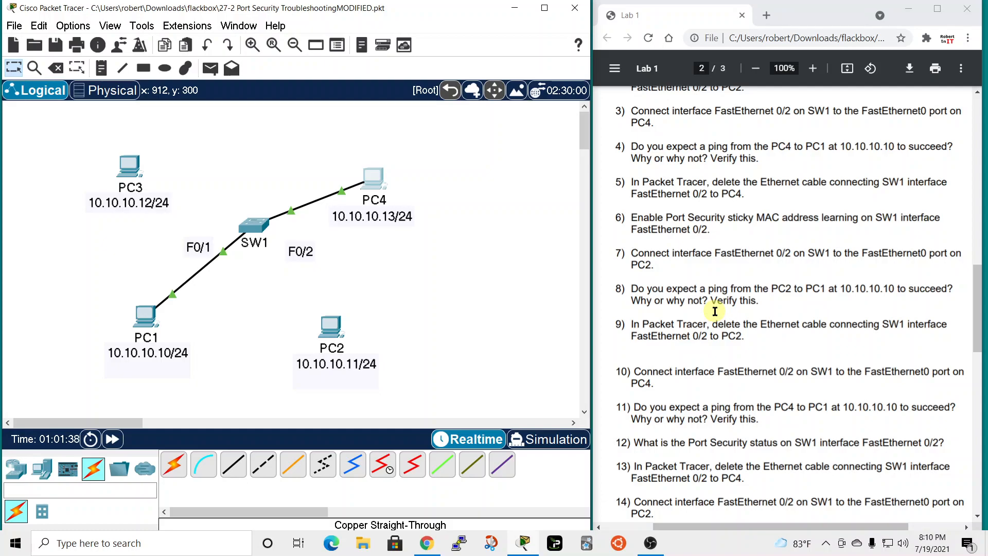
Review lab guide items 15 to 19 and recable SW1 FastEthernet0/2 from PC4 to PC2's FastEthernet0 with copper straight-through
scroll(659, 324, down, 4)
drag(659, 325, 658, 330)
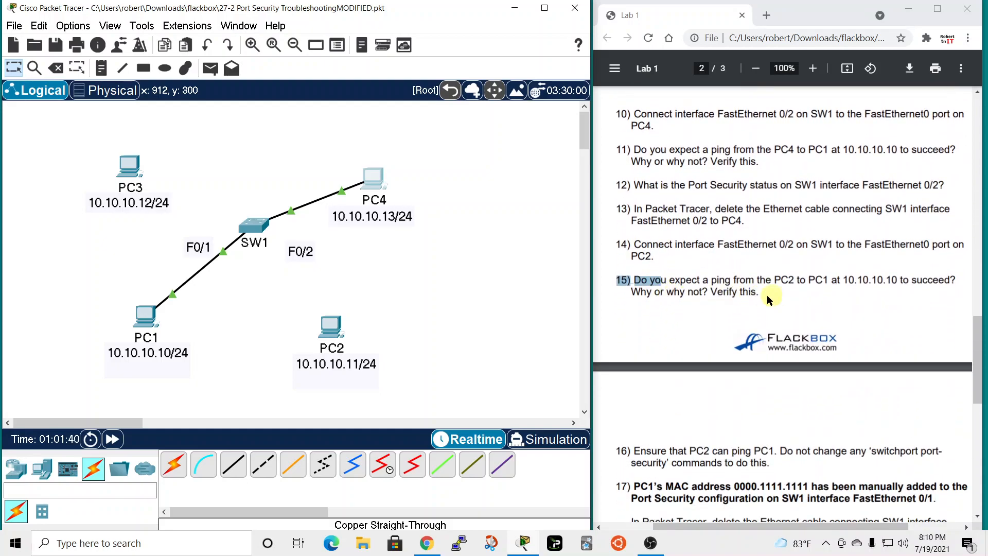
scroll(687, 327, down, 3)
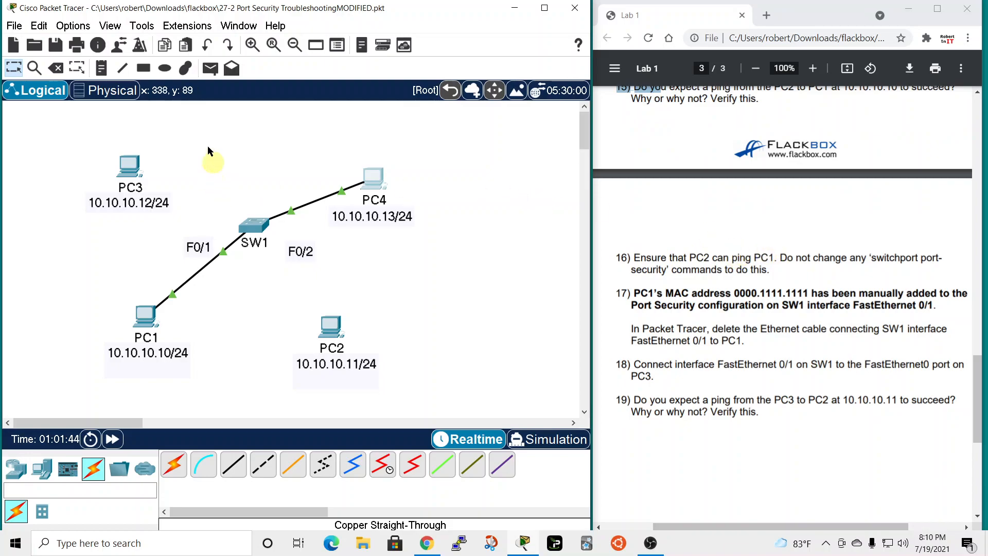
click(55, 68)
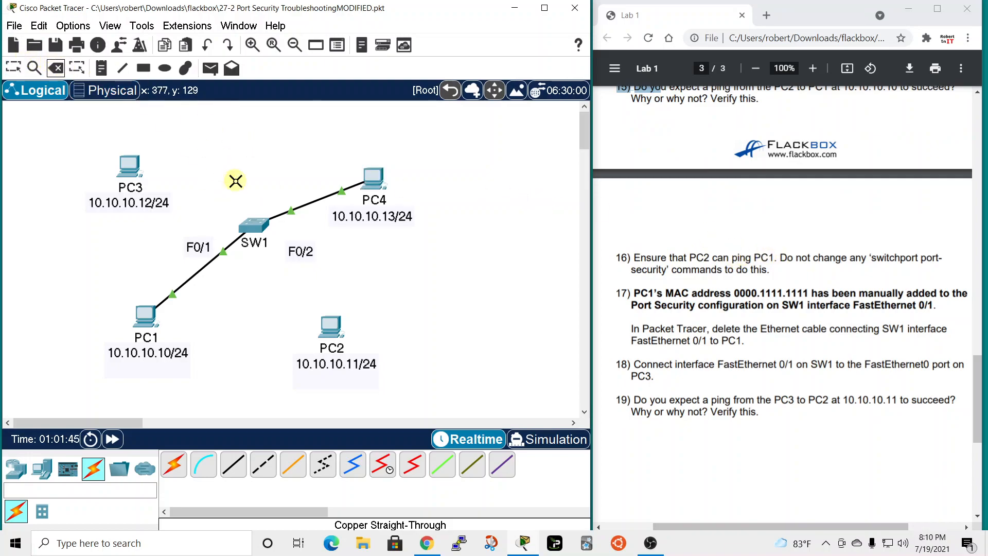
click(286, 212)
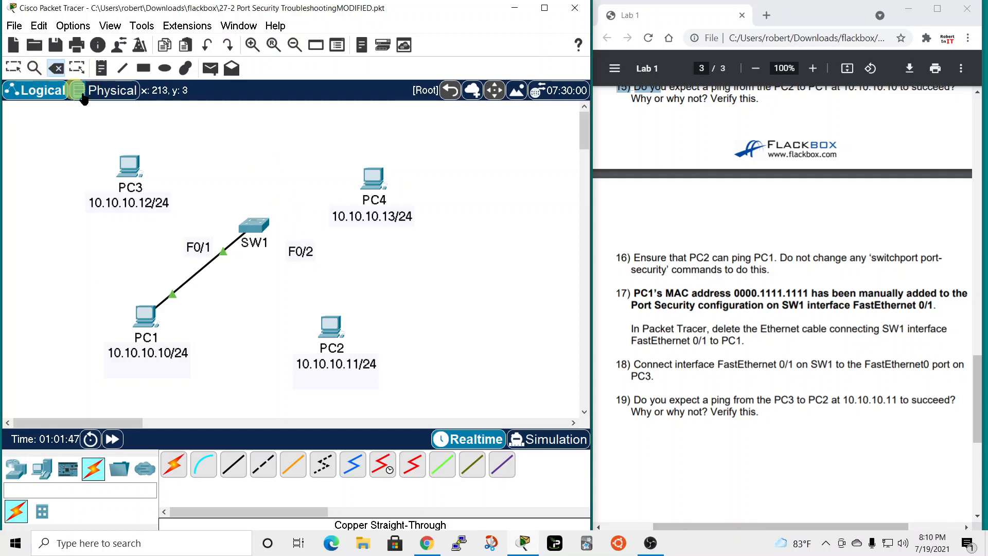
click(233, 465)
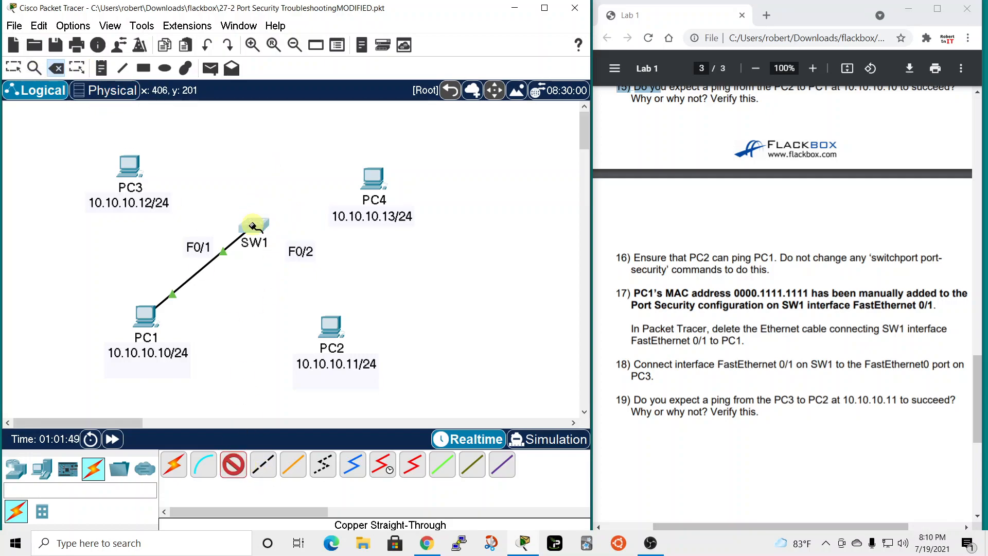
click(253, 224)
click(308, 25)
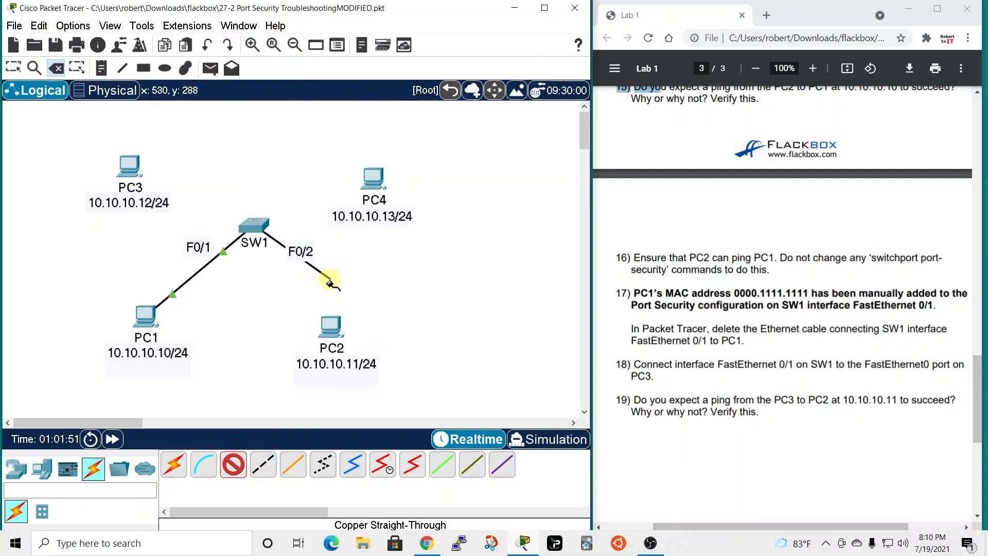
click(335, 333)
click(363, 386)
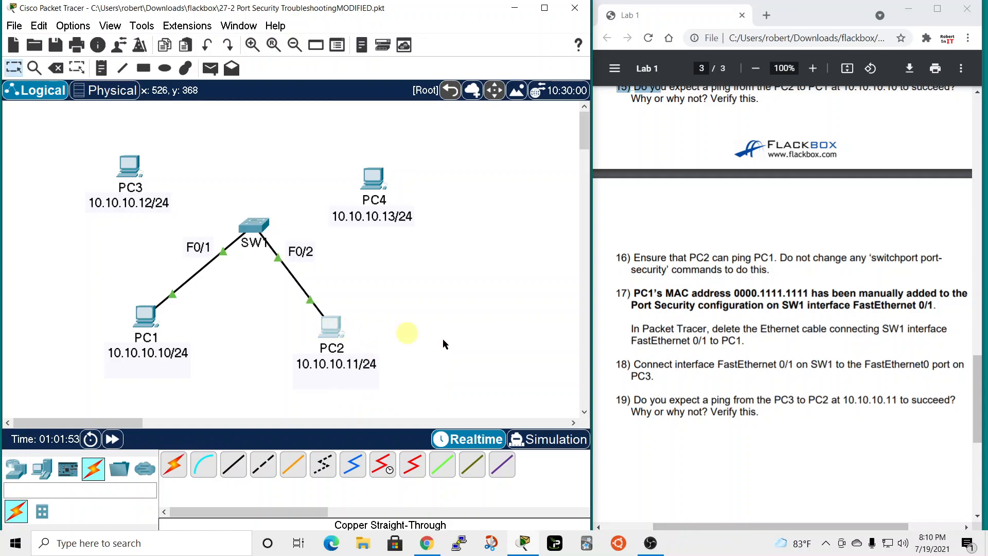
Ping 10.10.10.10 twice from PC2's command prompt
click(331, 328)
click(553, 151)
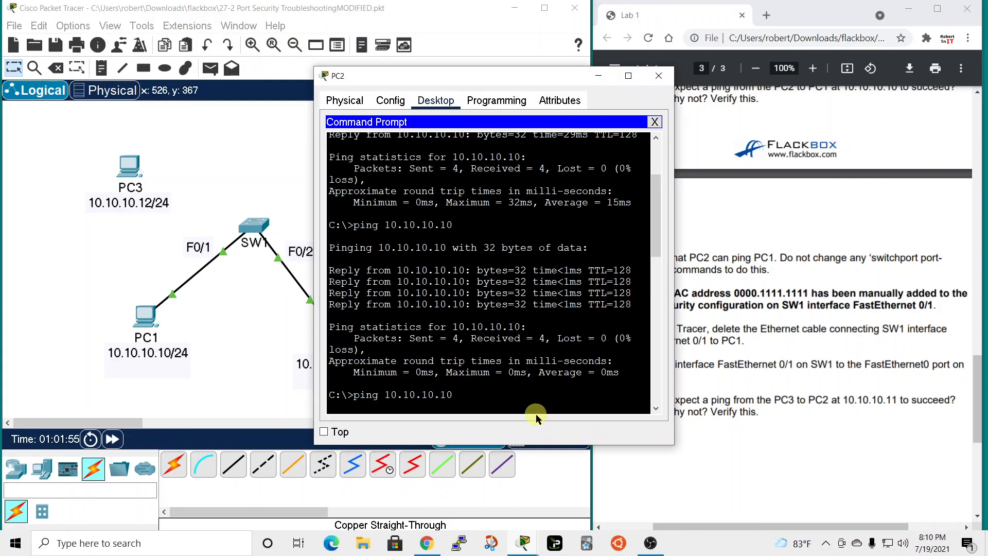
key(Return)
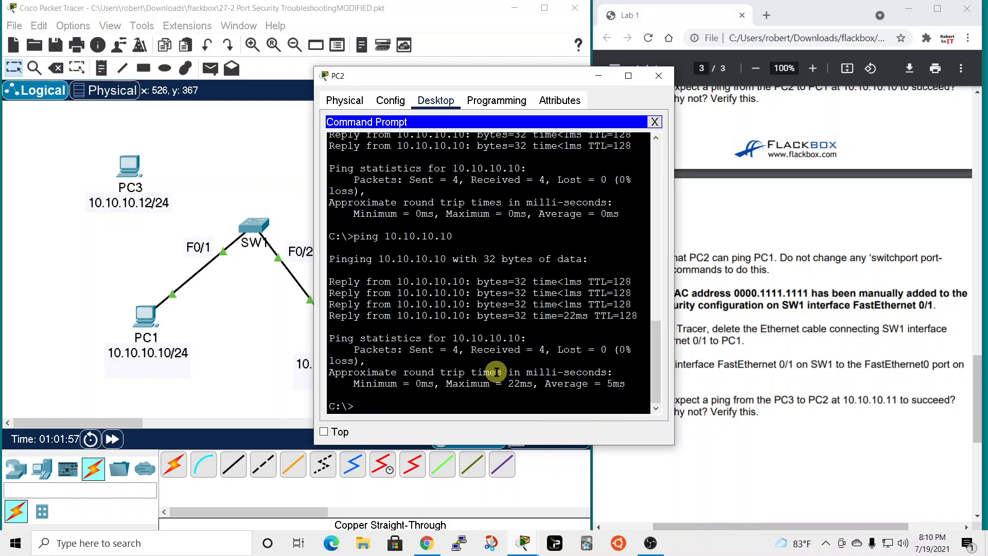
key(Up)
key(Return)
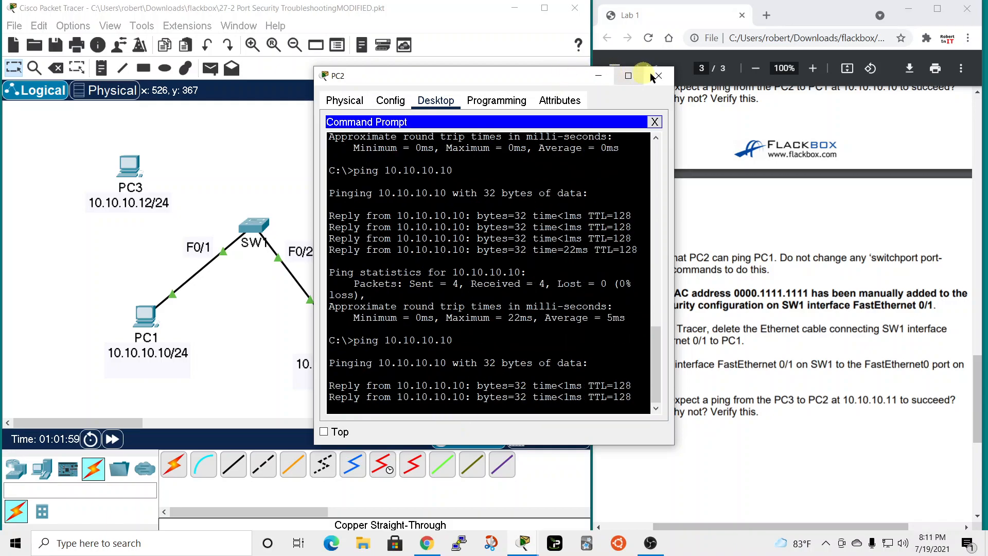
Close the PC2 window and review lab guide items 15 to 17
click(658, 76)
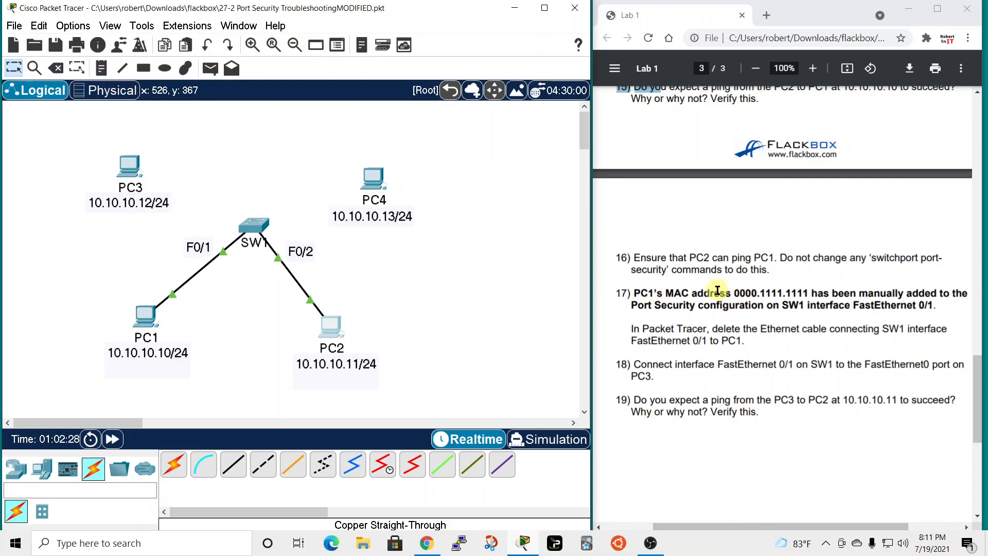
scroll(716, 289, up, 3)
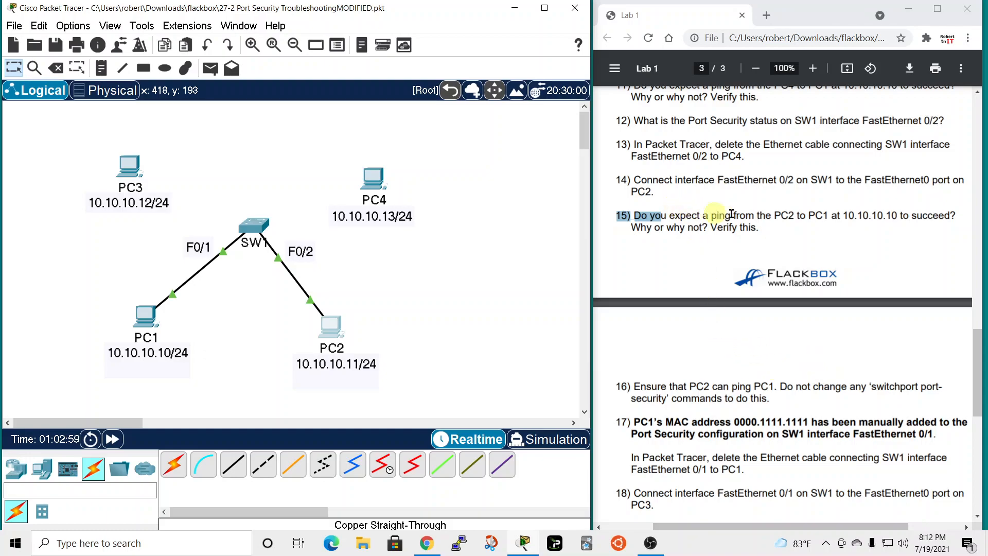
scroll(695, 380, down, 3)
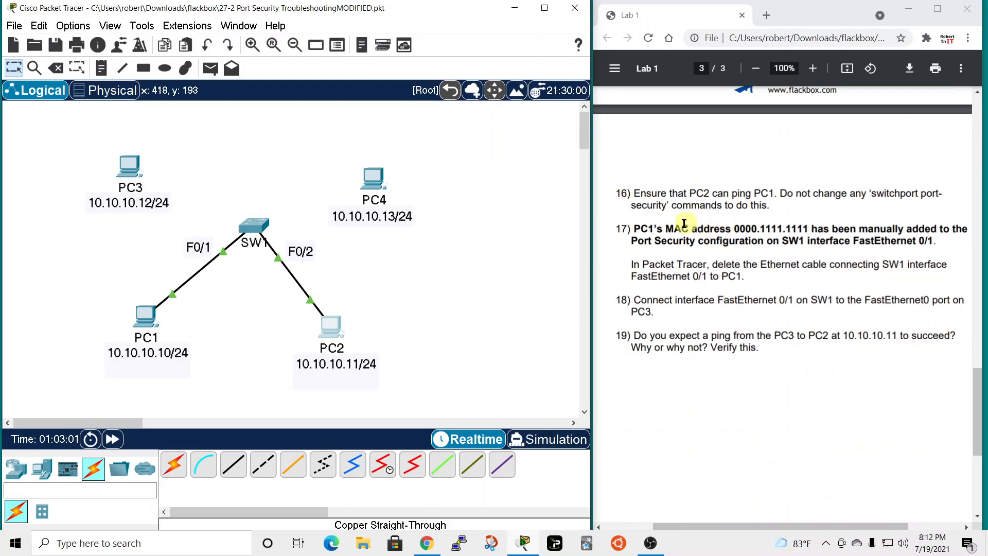
drag(613, 227, 632, 230)
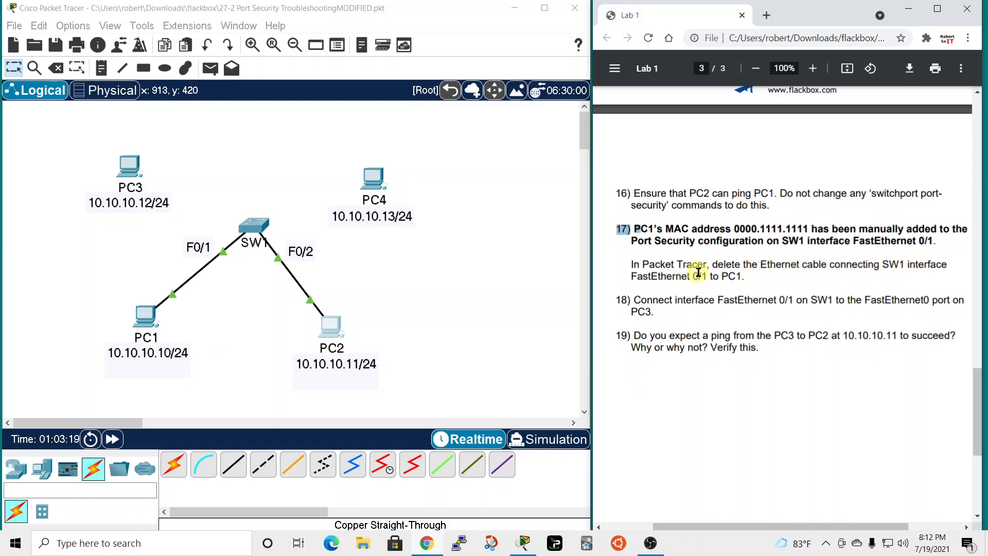
Replace the SW1-to-PC1 cable with a copper straight-through cable from SW1 FastEthernet0/1 to PC3's FastEthernet0, following lab items 17 and 18
click(284, 150)
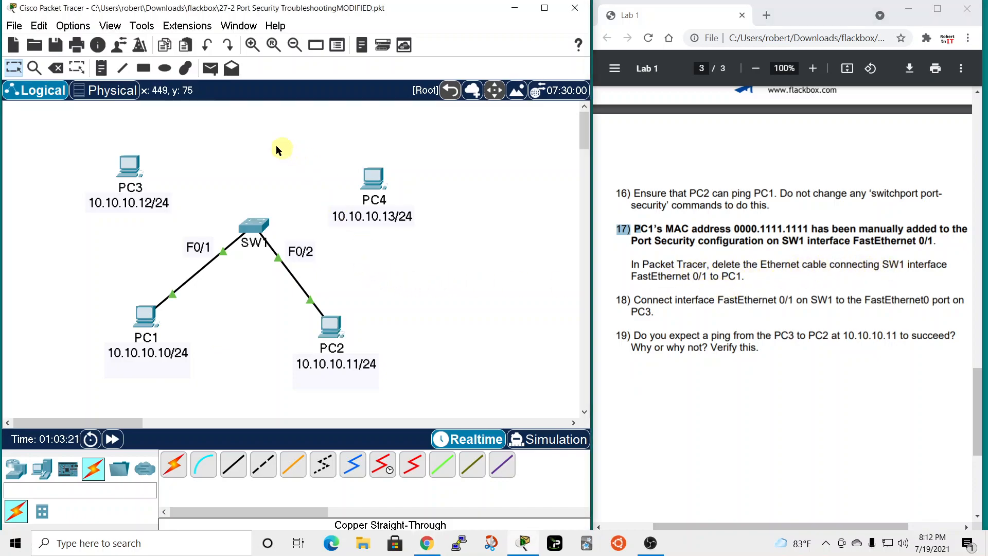
click(59, 72)
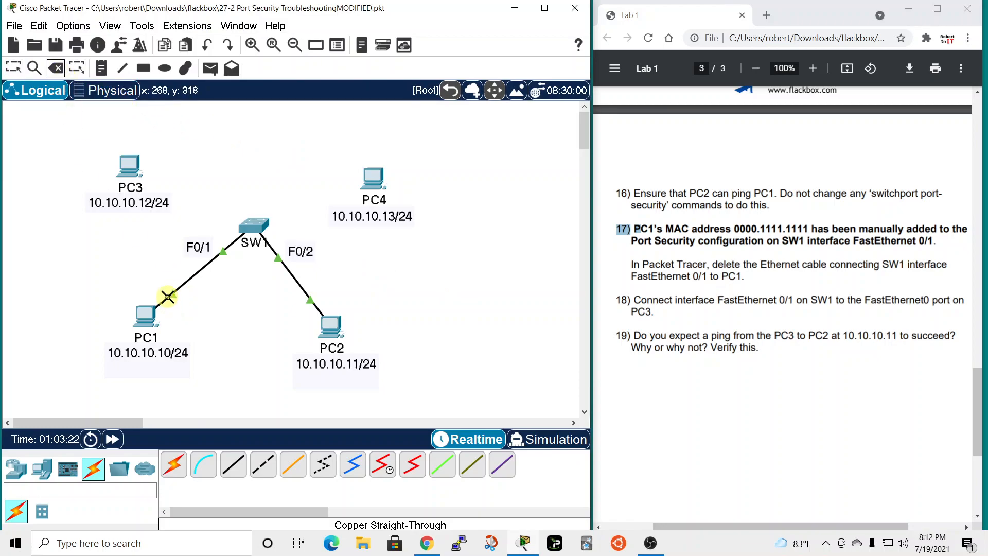
click(164, 299)
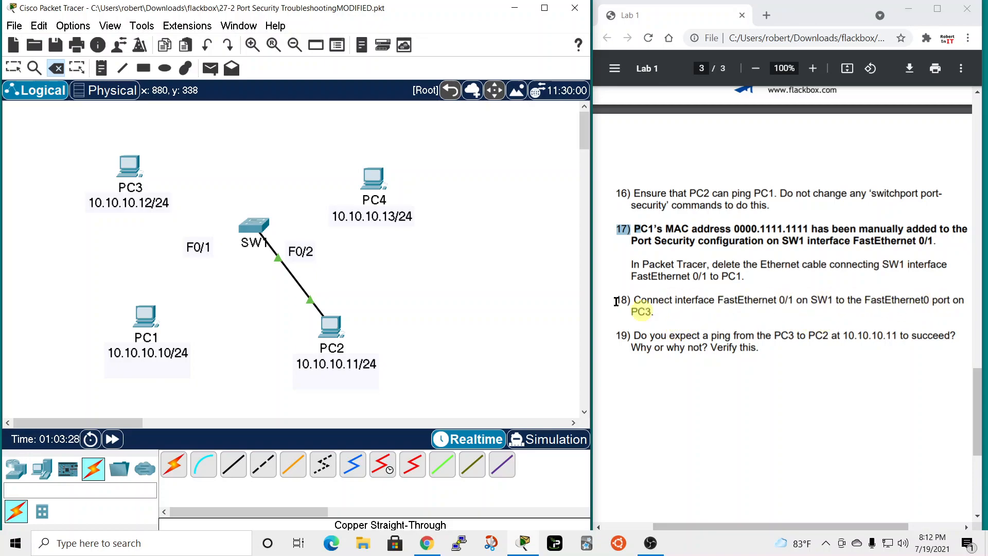
click(233, 465)
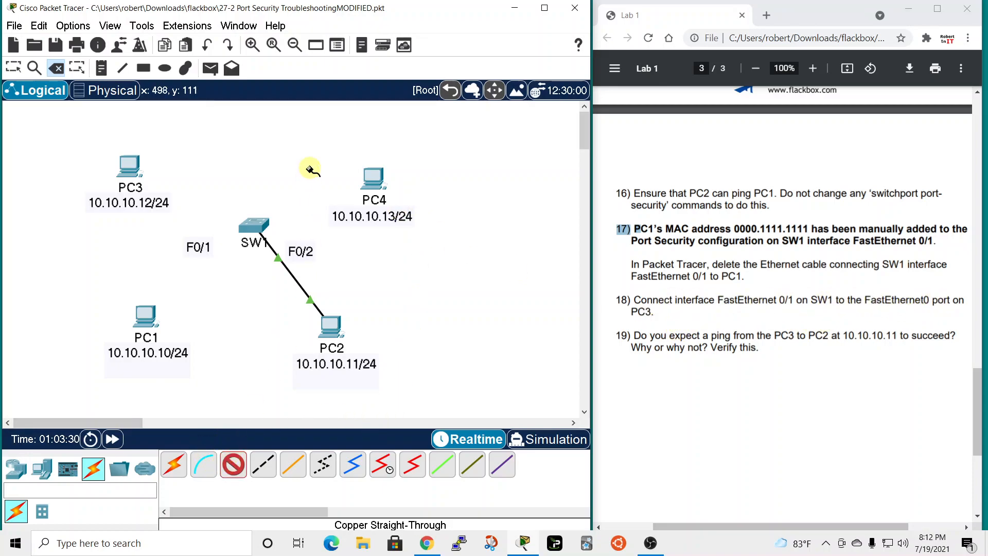
click(251, 227)
click(203, 92)
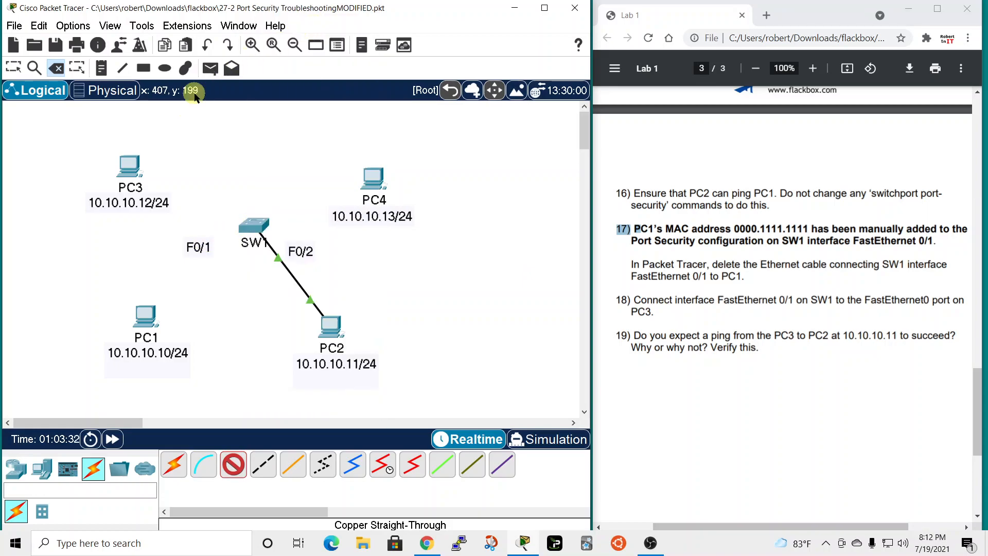
click(131, 166)
click(175, 229)
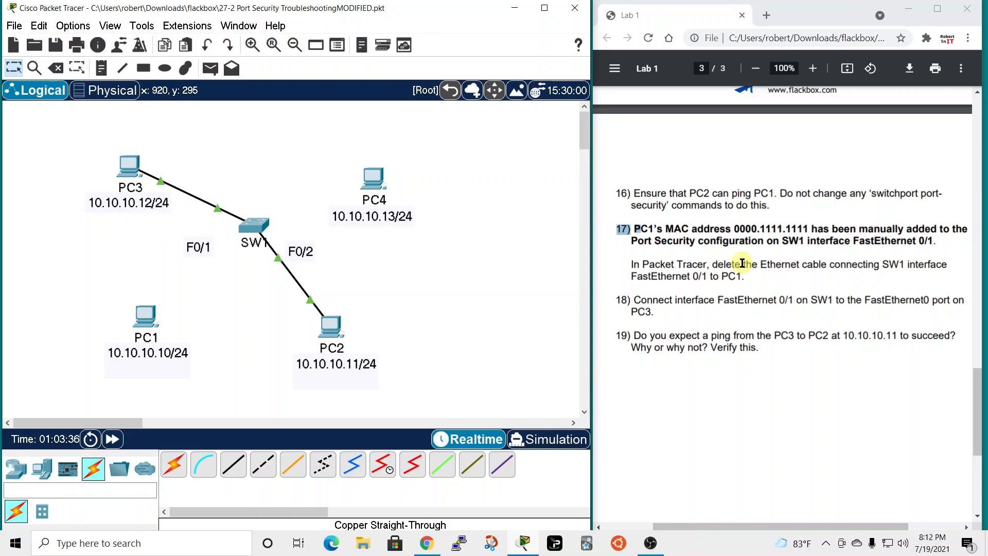
click(743, 263)
drag(636, 300, 809, 304)
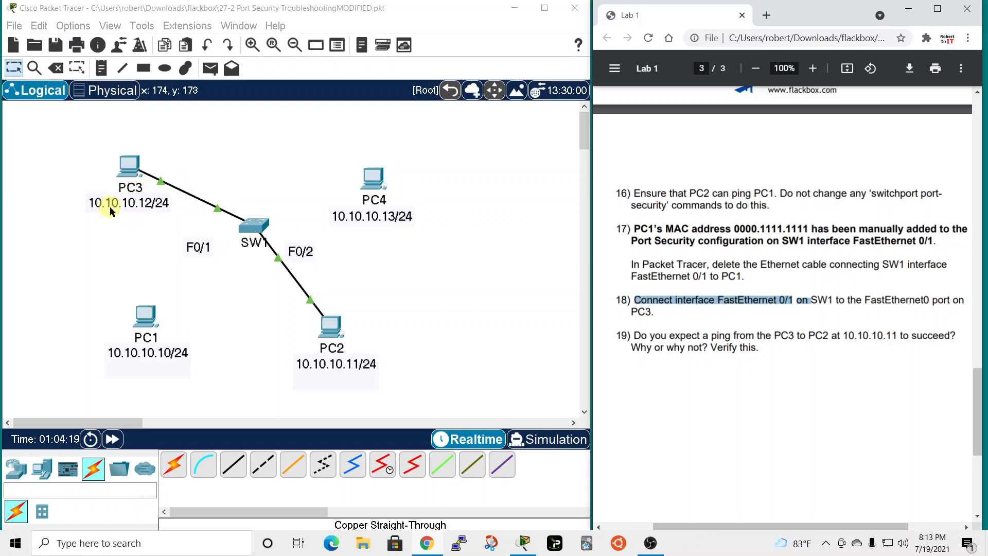
Ping 10.10.10.11 from PC3's command prompt and close the PC3 window
click(129, 165)
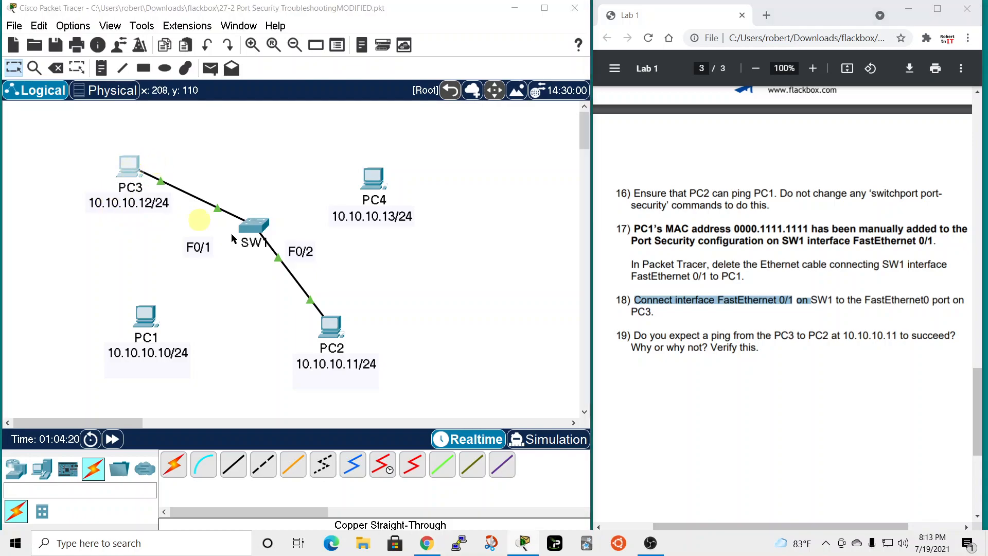
click(496, 99)
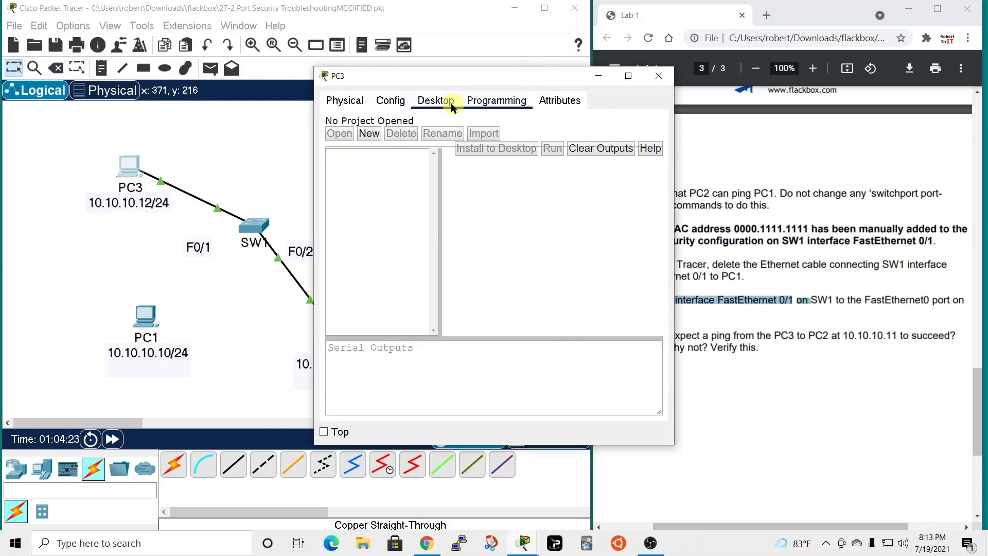
click(436, 100)
click(564, 149)
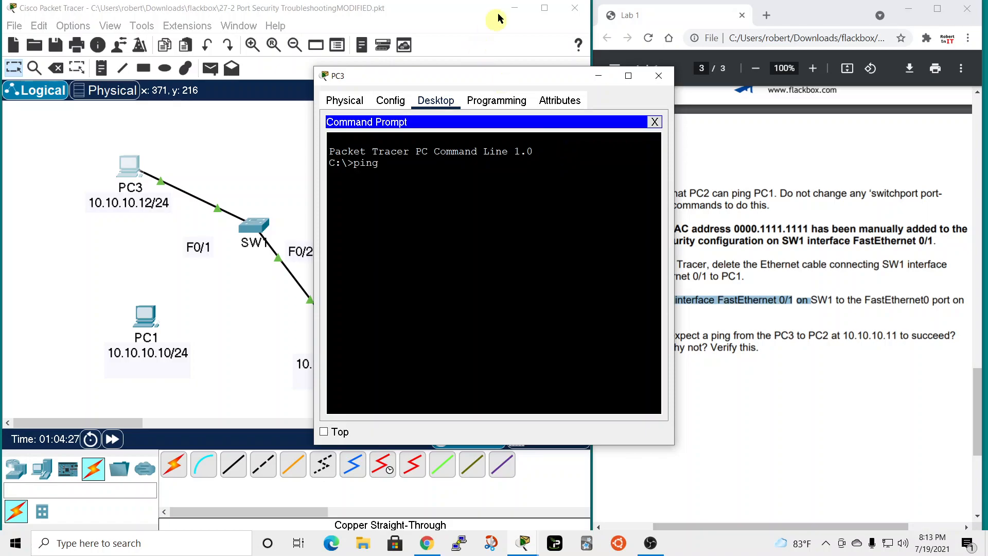
drag(485, 78, 462, 24)
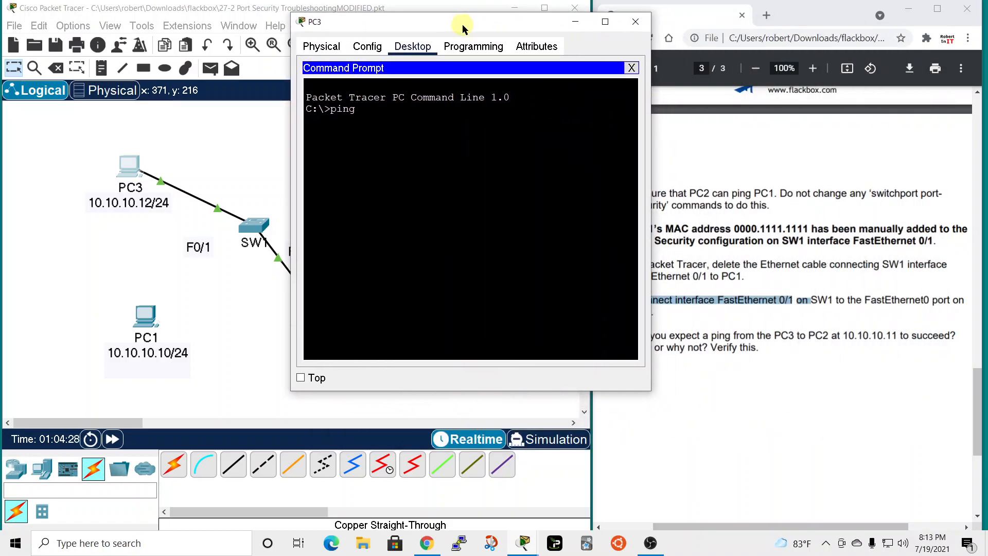
text(10.10.10.110)
key(BackSpace)
key(Return)
drag(529, 26, 337, 25)
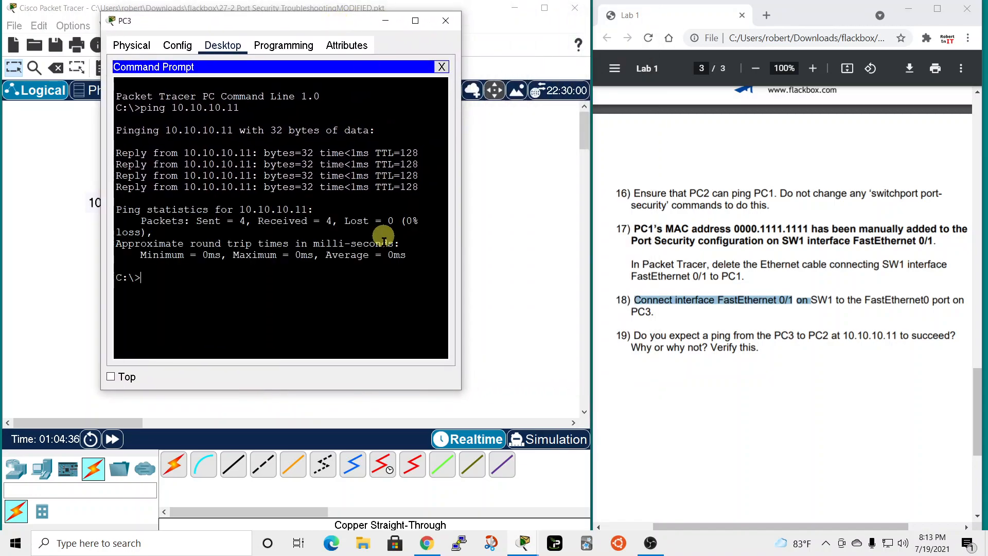
click(445, 21)
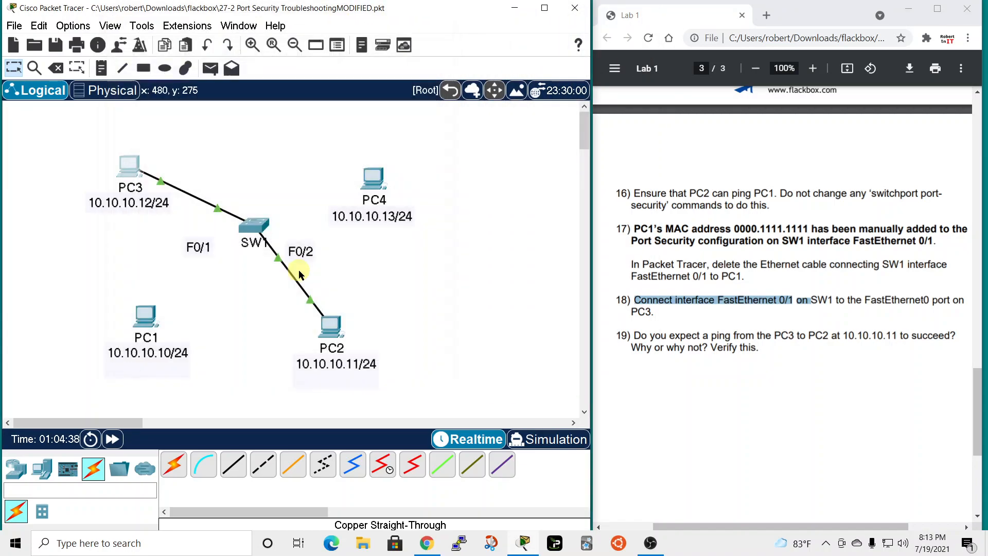
click(127, 171)
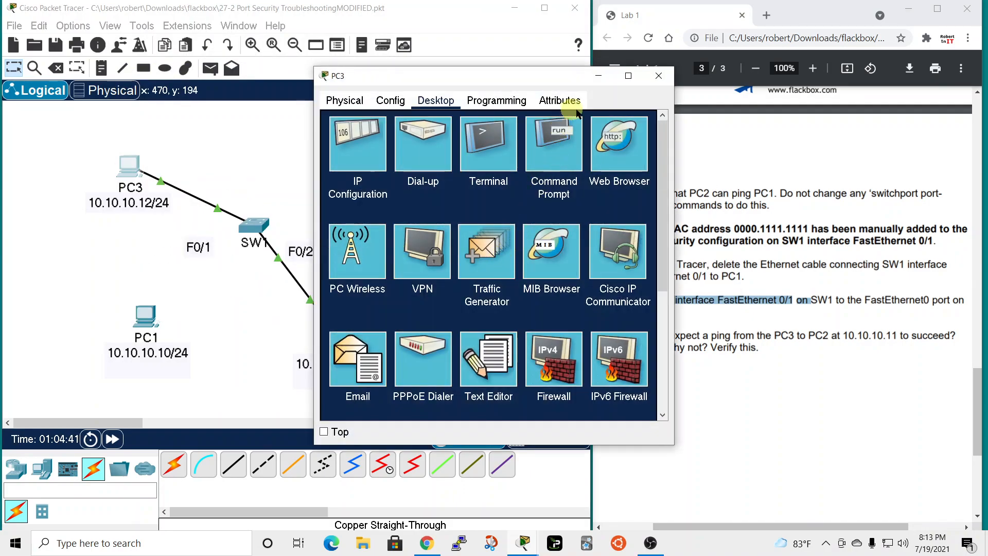
click(659, 77)
Exit configuration mode in SW1's CLI and show the port-security details for interface fastEthernet 0/1
click(257, 225)
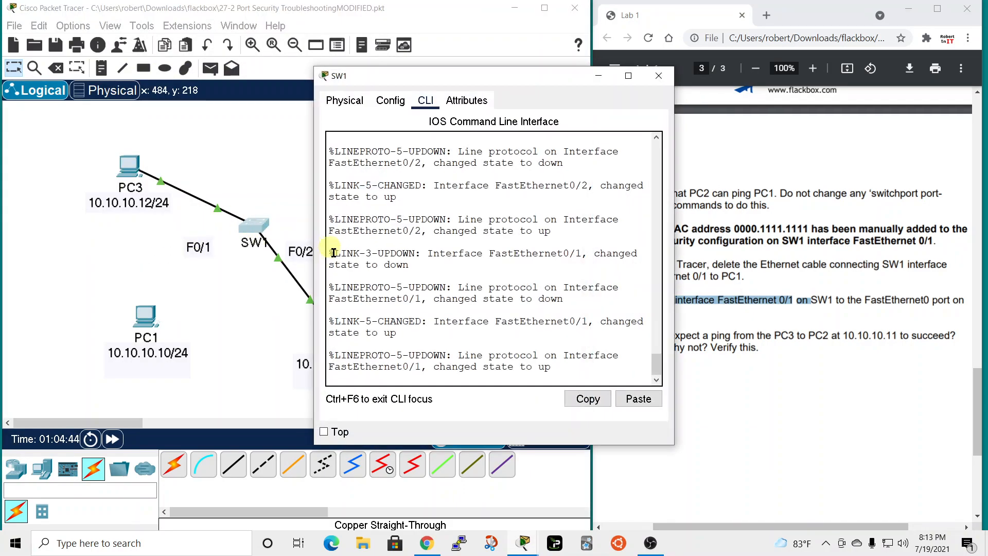
key(Return)
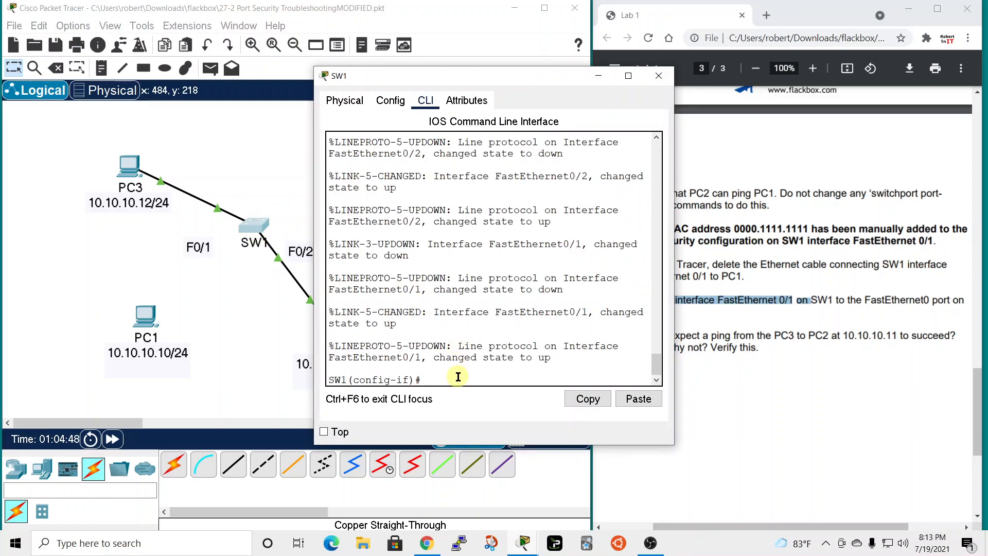
text(end)
key(Return)
key(Return)
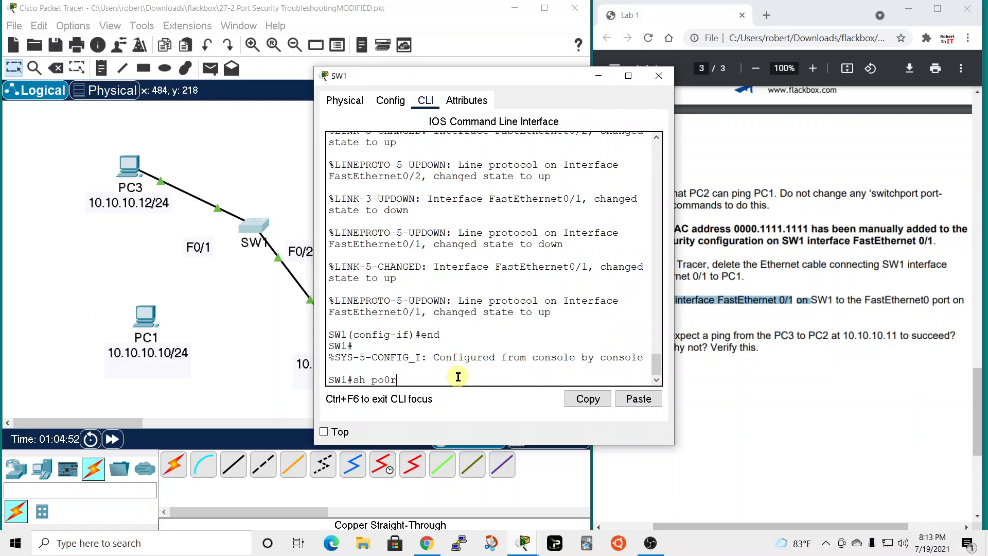
text(sh po)
key(Tab)
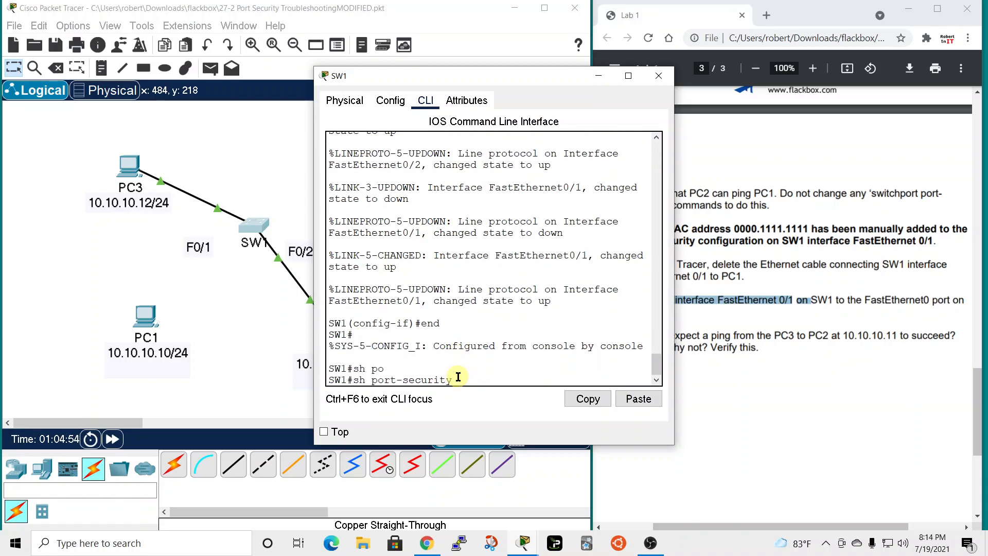
key(Tab)
text(fa)
key(Tab)
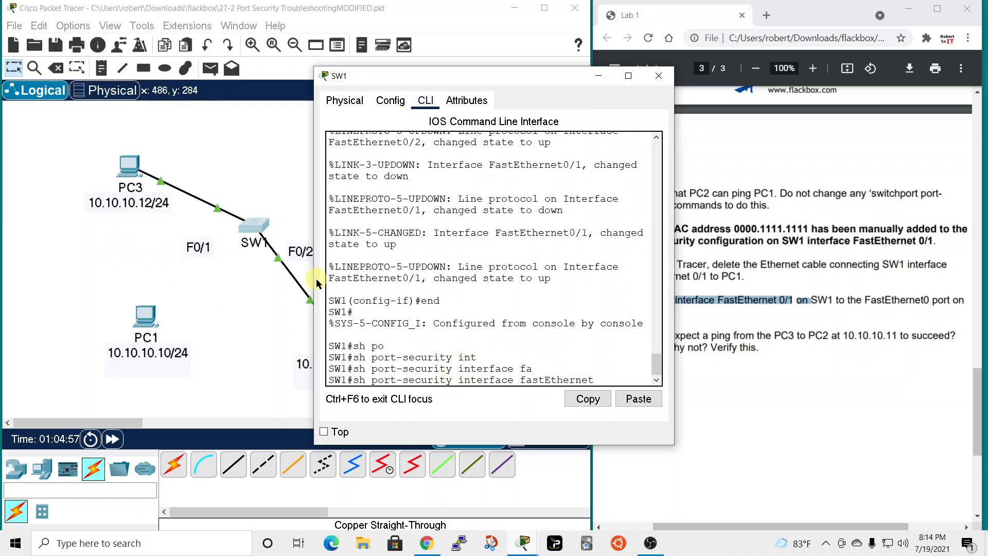
key(Return)
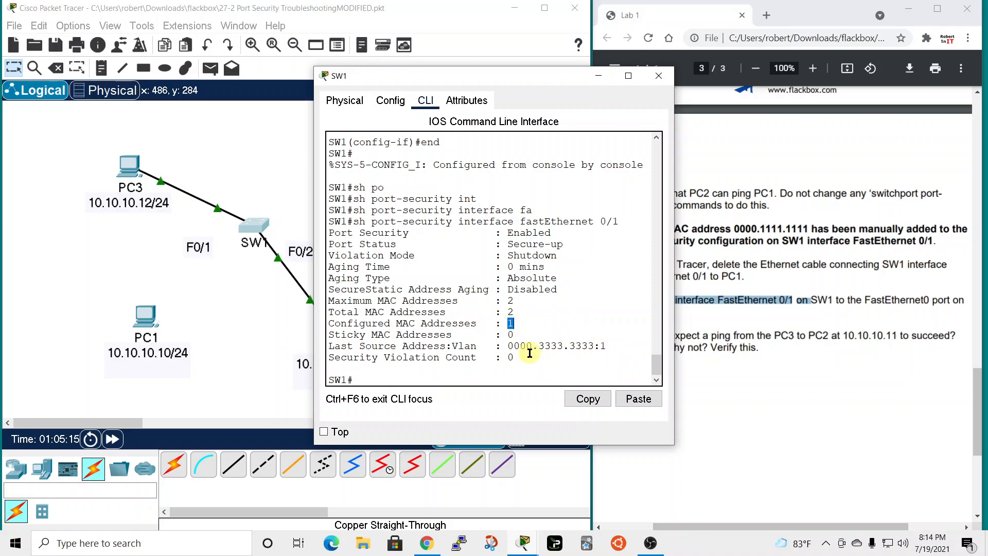
drag(545, 84, 713, 55)
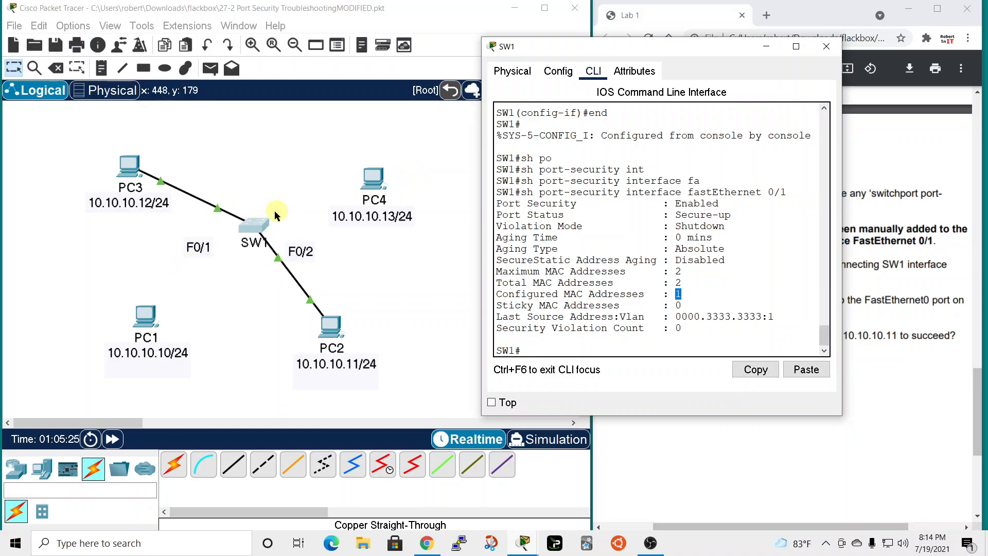
Replace the SW1-to-PC3 cable with a copper straight-through cable from SW1 FastEthernet0/1 to PC4's FastEthernet0
click(296, 152)
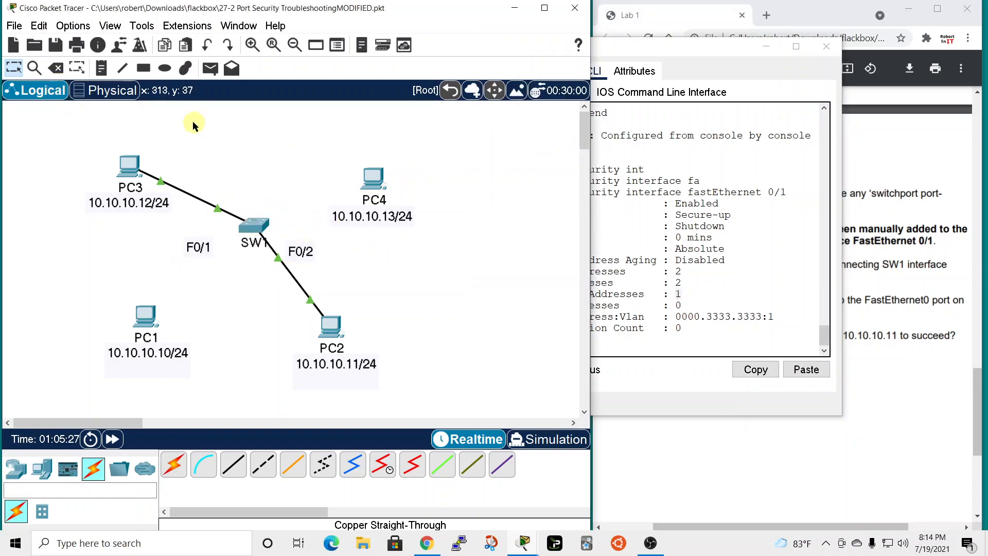
click(56, 68)
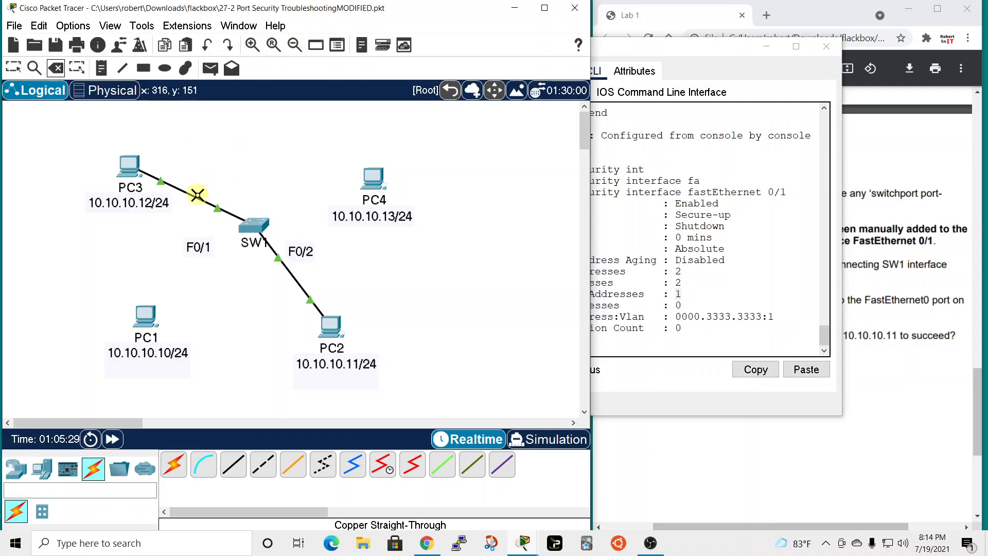
click(197, 198)
click(233, 465)
click(257, 229)
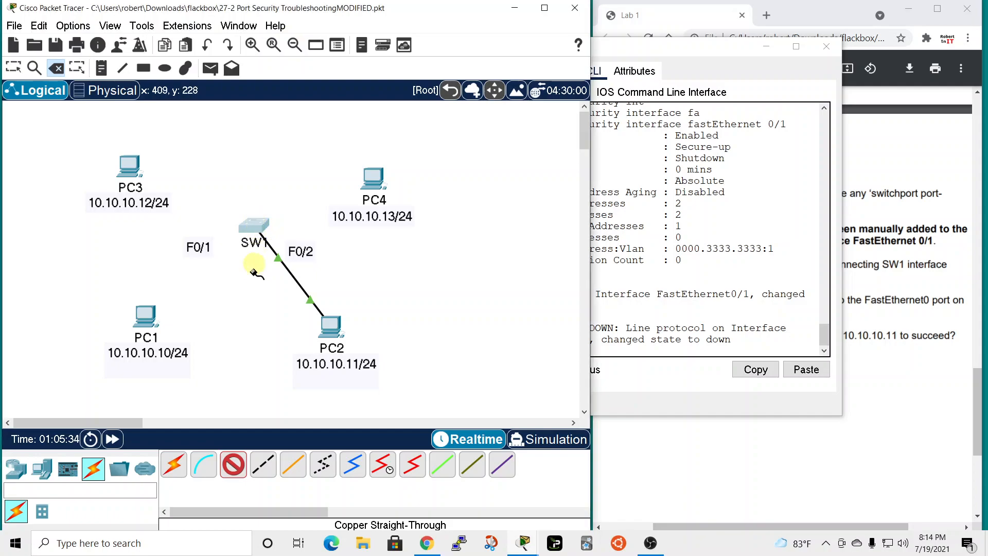
key(Escape)
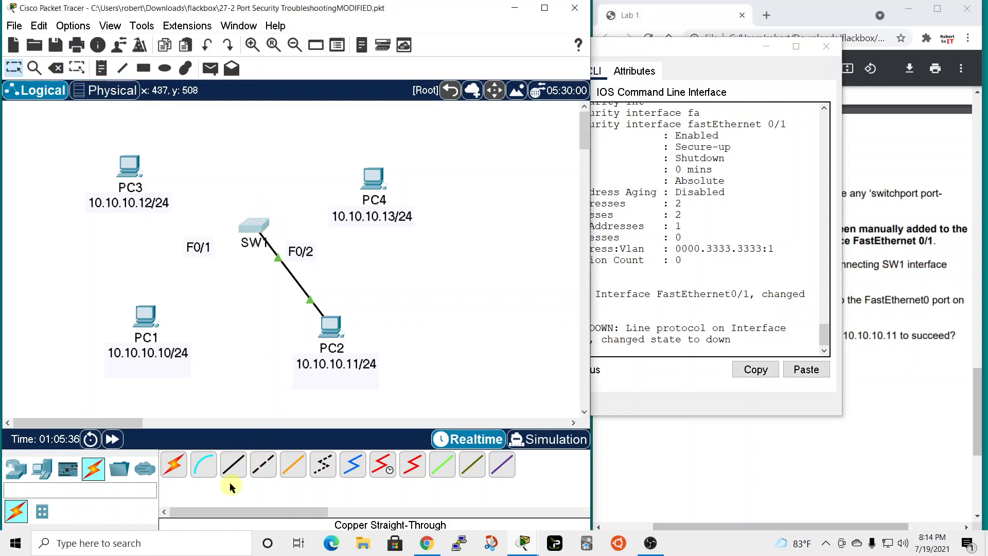
click(252, 228)
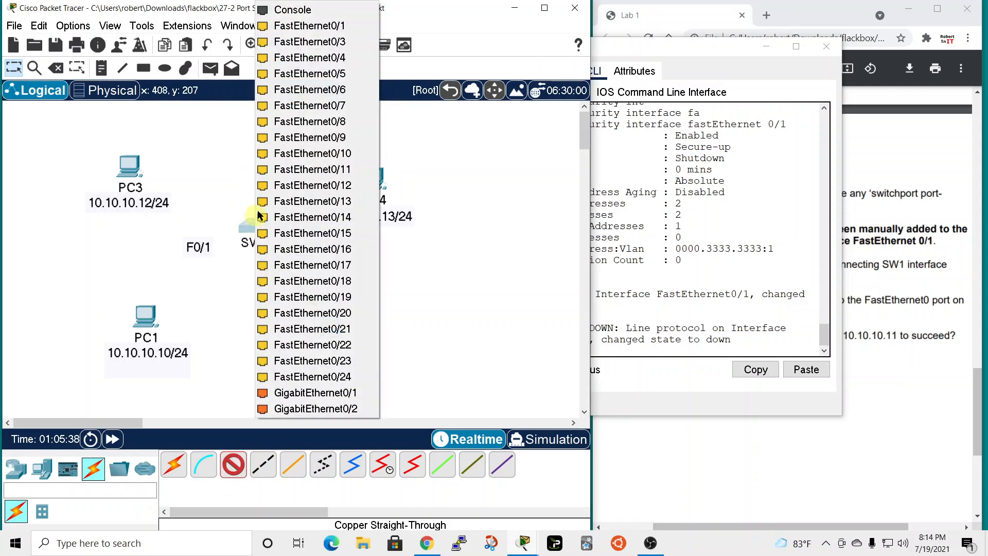
click(309, 38)
click(374, 180)
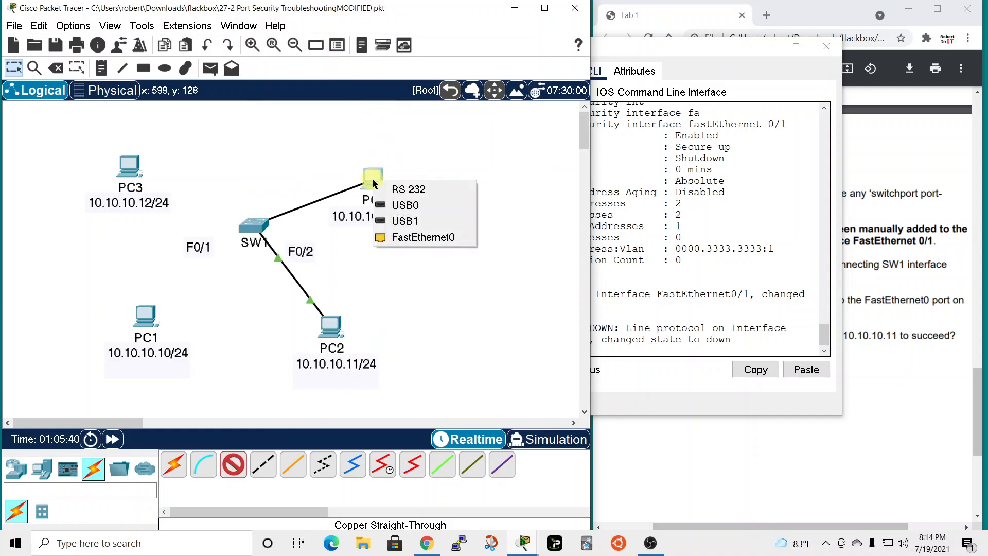
click(423, 239)
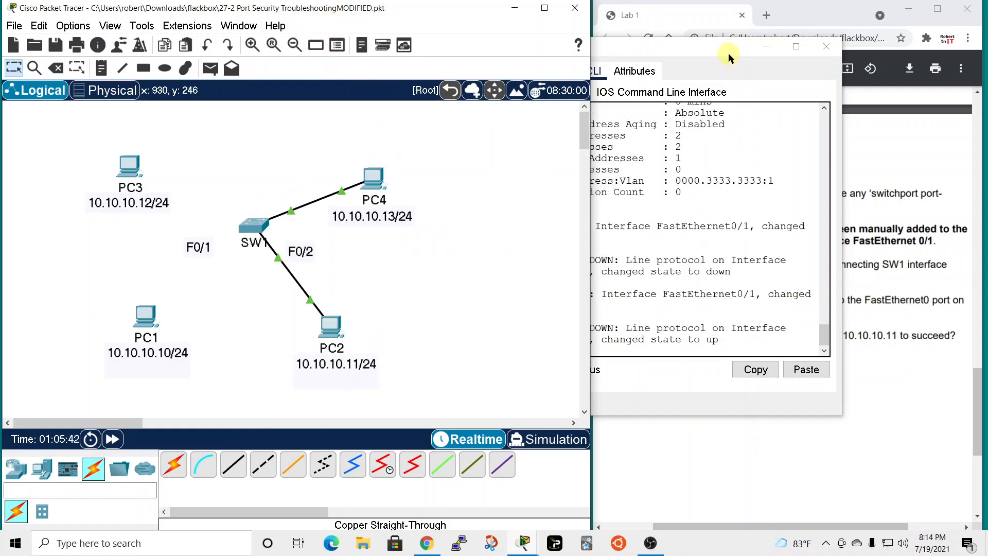
Close the SW1 window, ping 10.10.10.11 from PC4's command prompt and close the PC4 window
drag(728, 51, 725, 29)
click(822, 24)
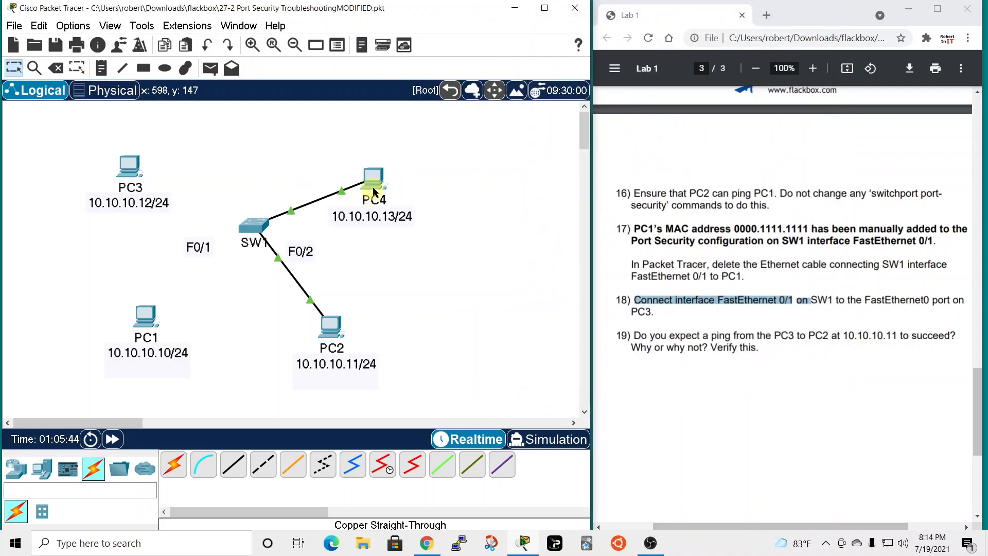
click(378, 181)
scroll(498, 286, up, 3)
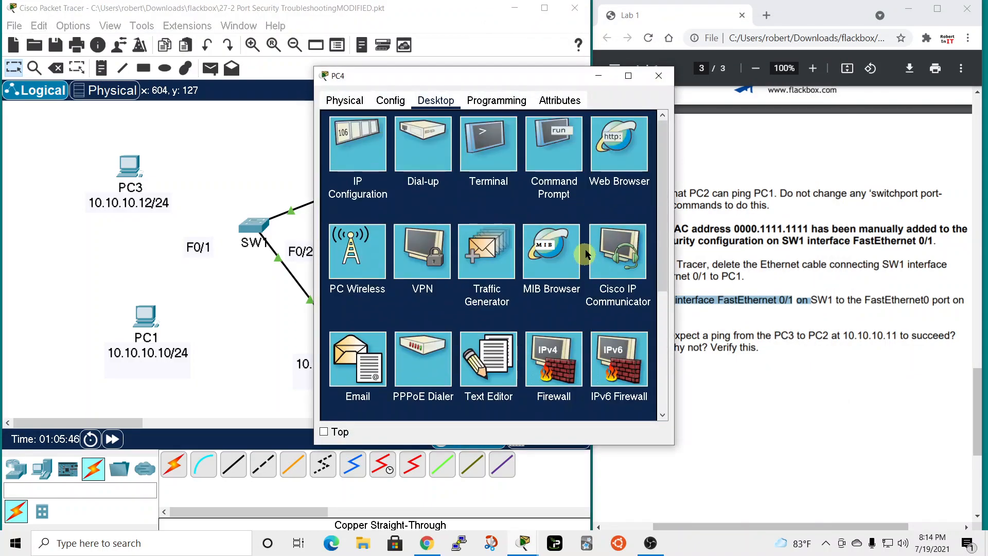
click(569, 155)
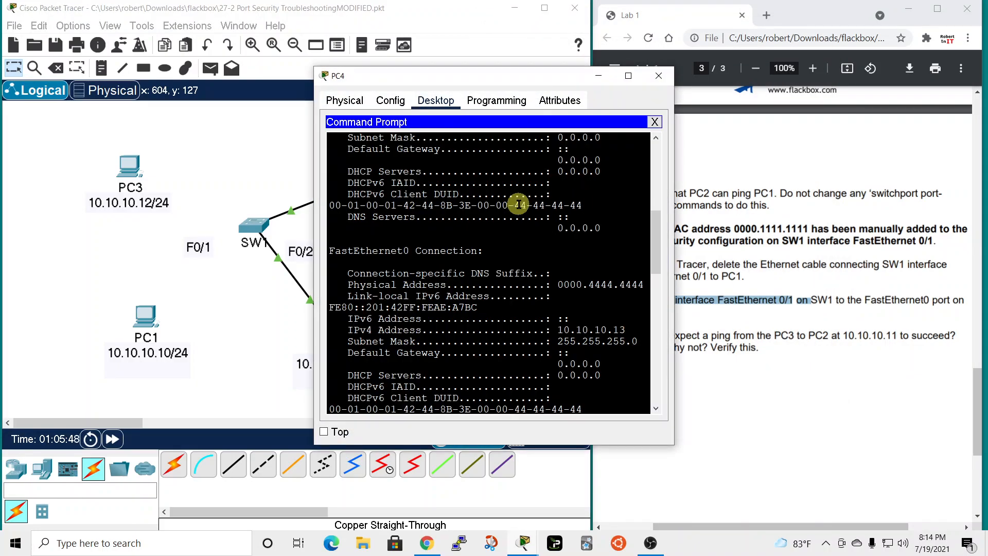
drag(455, 76, 645, 52)
scroll(690, 261, down, 10)
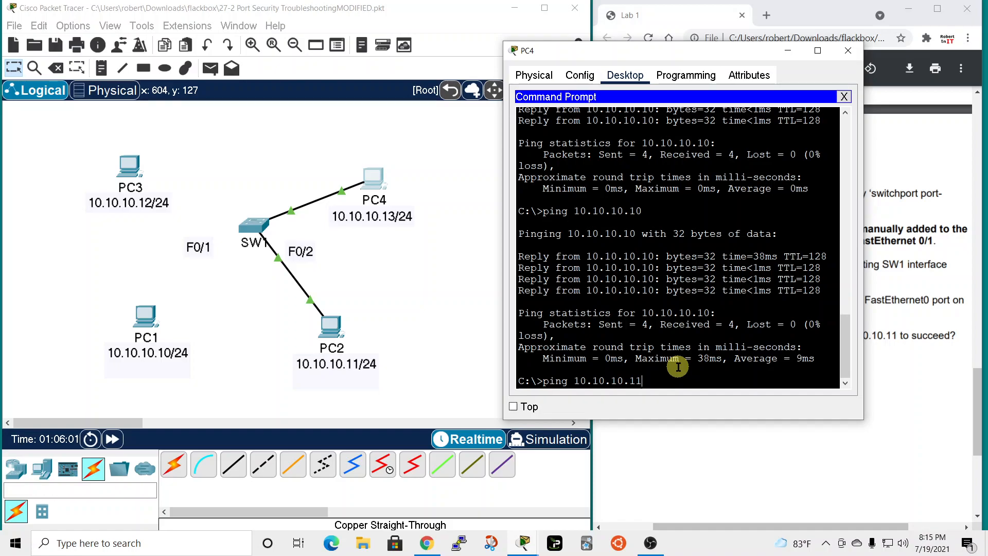
key(Return)
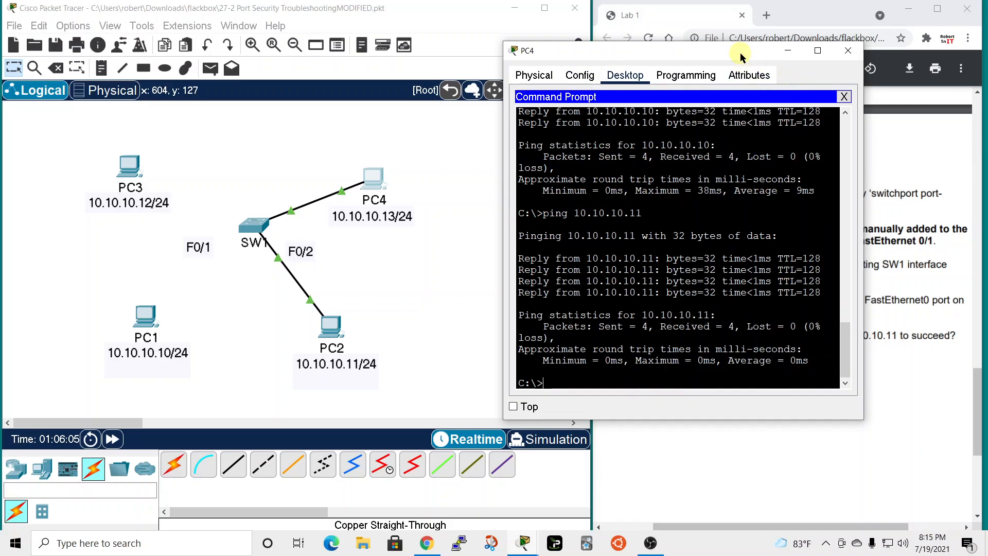
drag(740, 53, 437, 85)
click(543, 92)
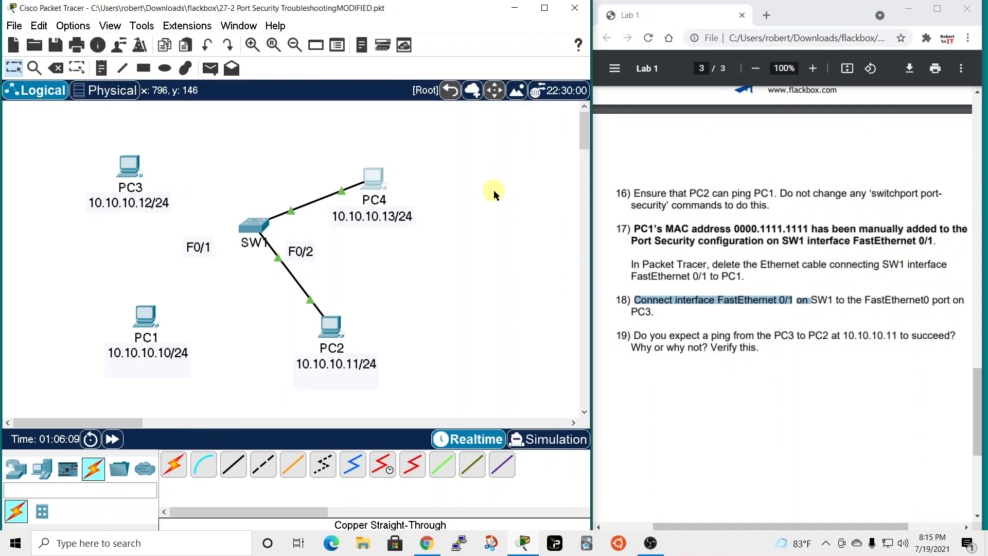
scroll(653, 275, down, 3)
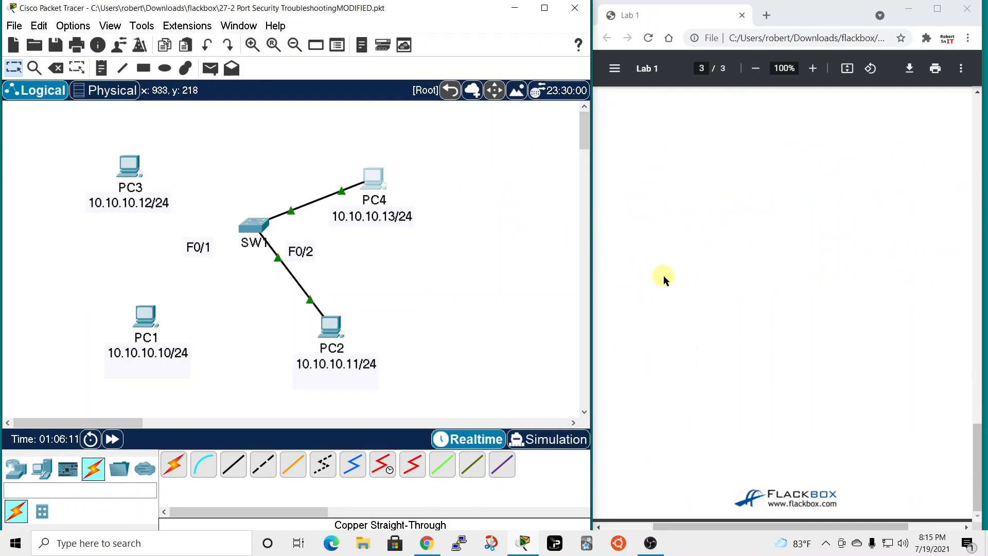
scroll(672, 282, up, 10)
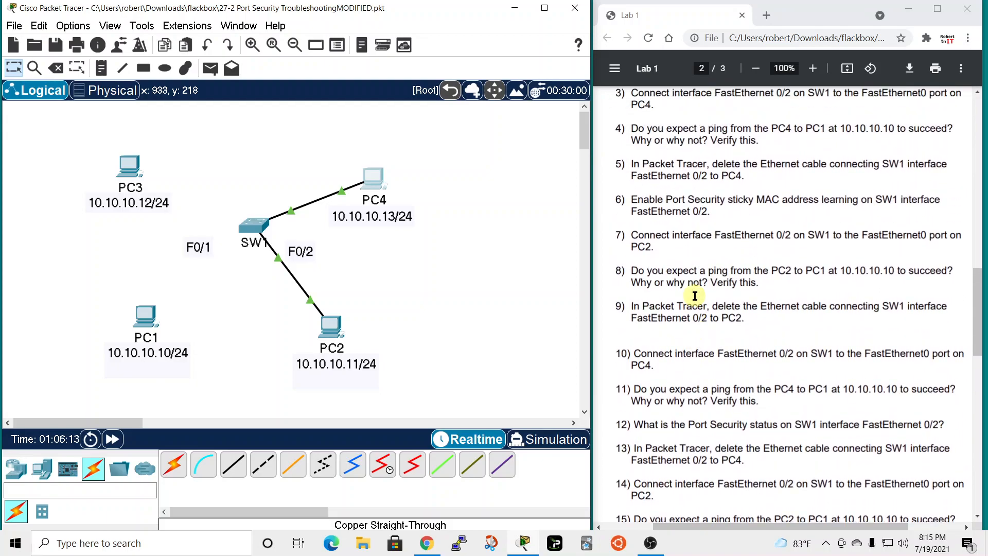
scroll(678, 296, down, 10)
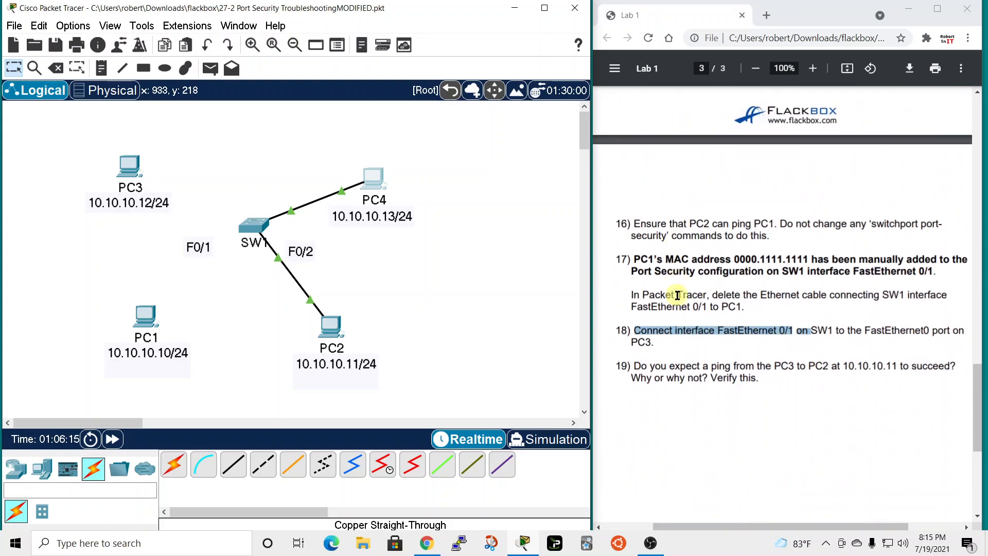